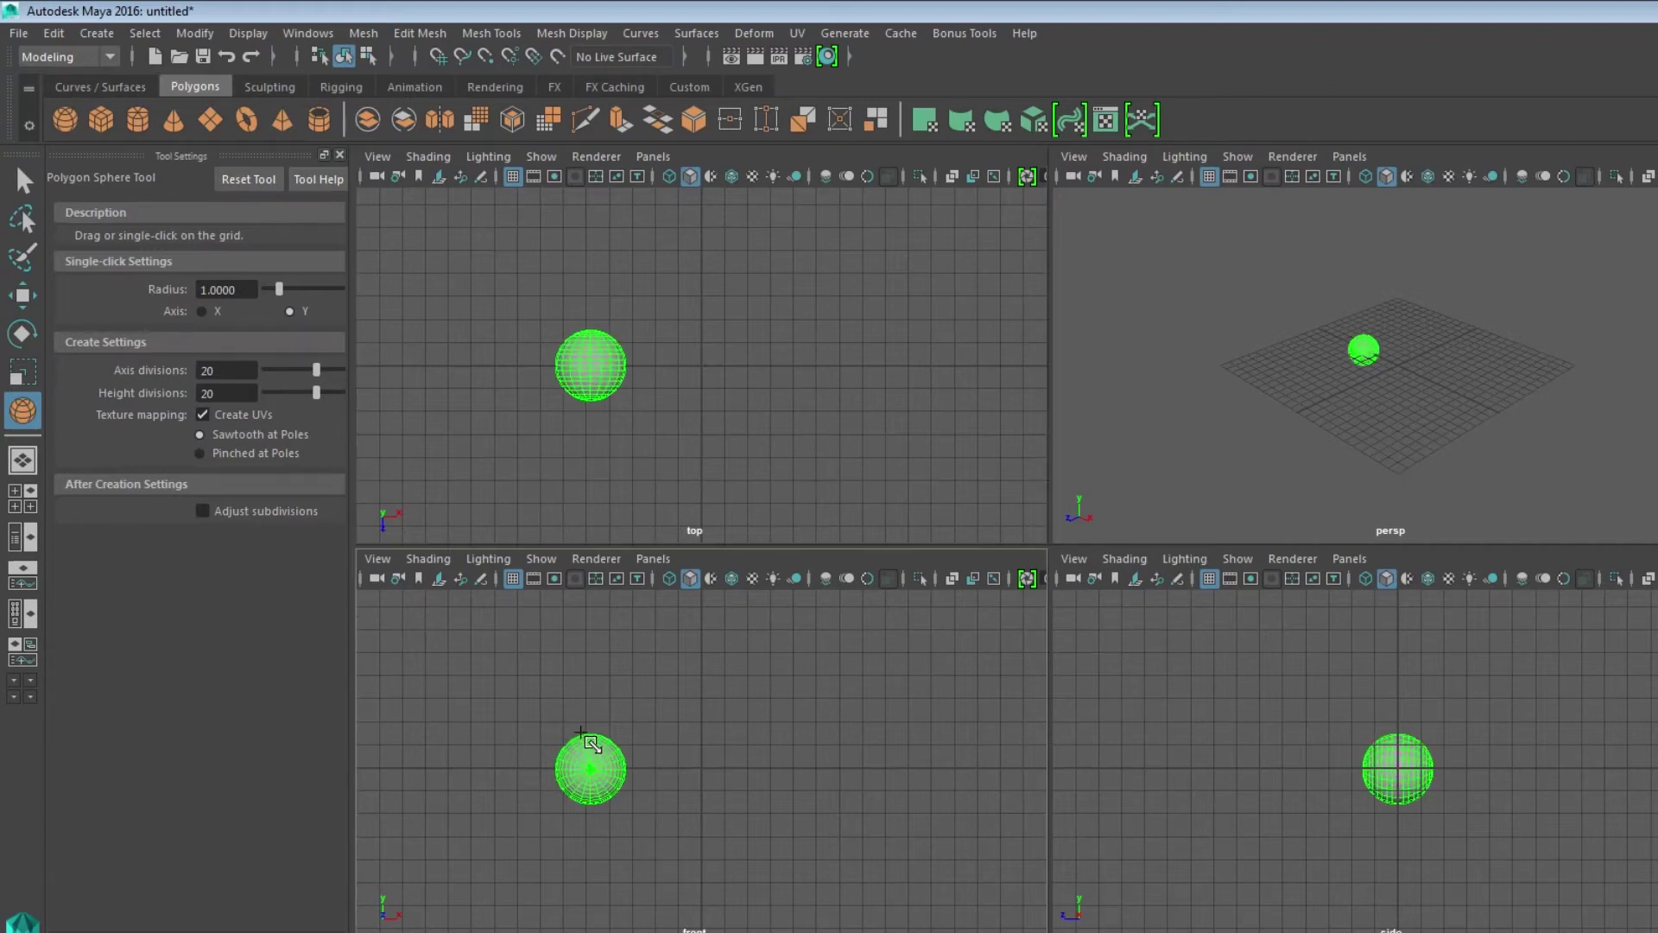
- Create a polygon sphere, select its front cap of faces, and assign a new Blinn material
{"action": "key", "text": "q"}
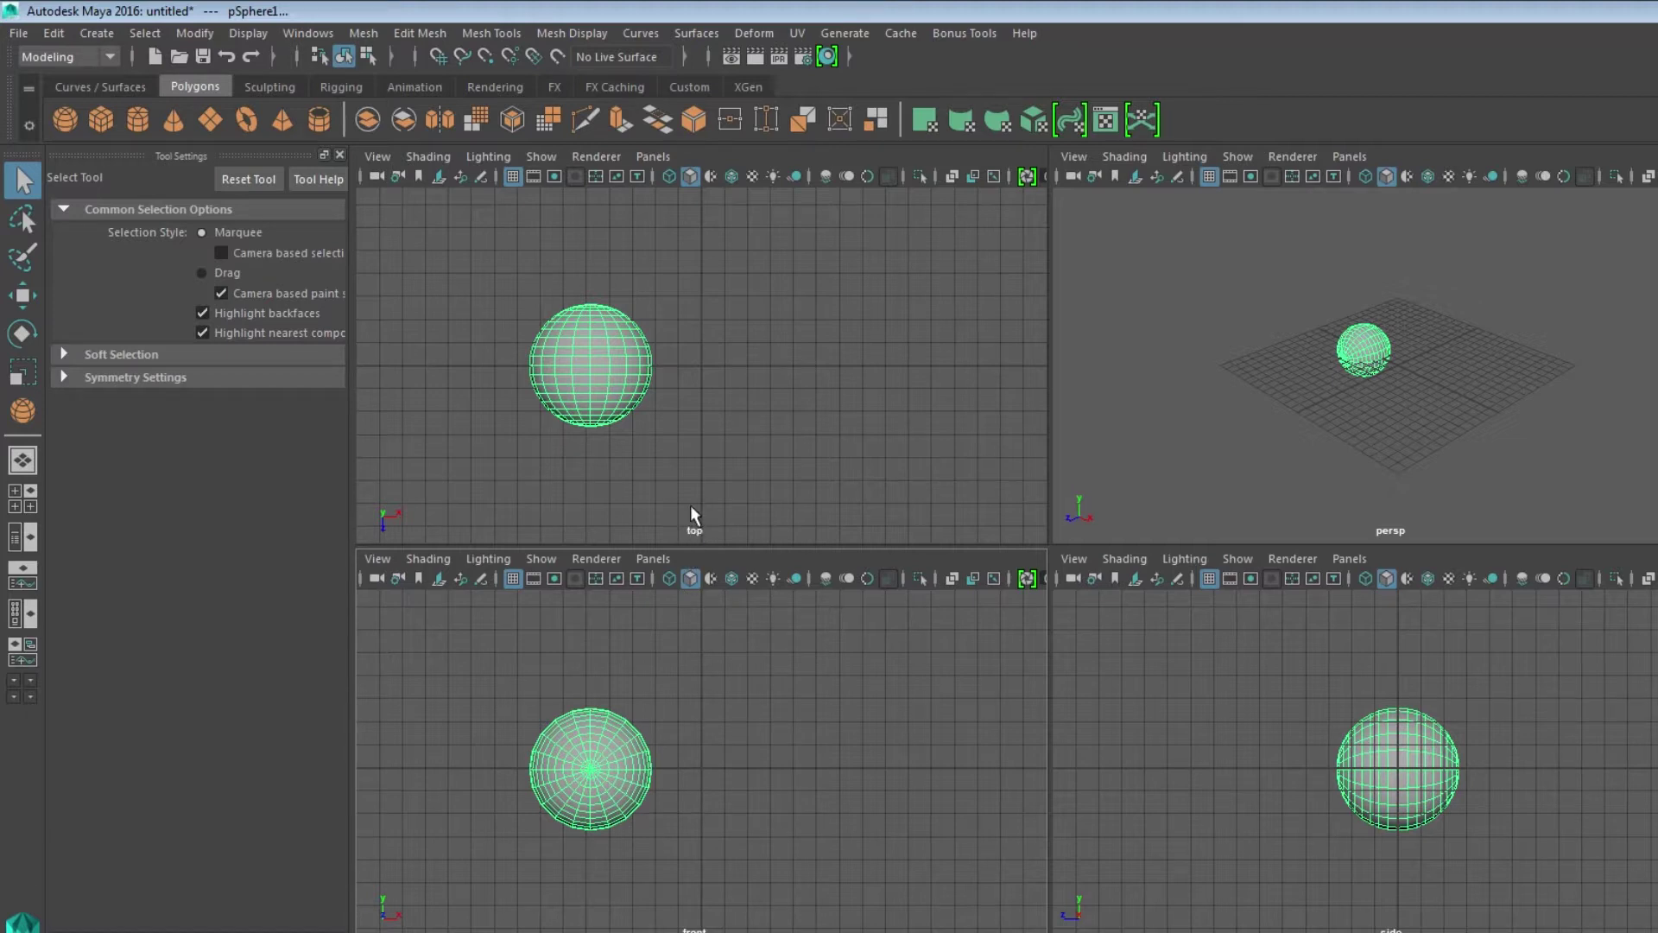
{"action": "left_click", "coordinate": [614, 685]}
{"action": "left_click", "coordinate": [593, 750]}
{"action": "left_click_drag", "start_coordinate": [550, 429], "coordinate": [639, 418]}
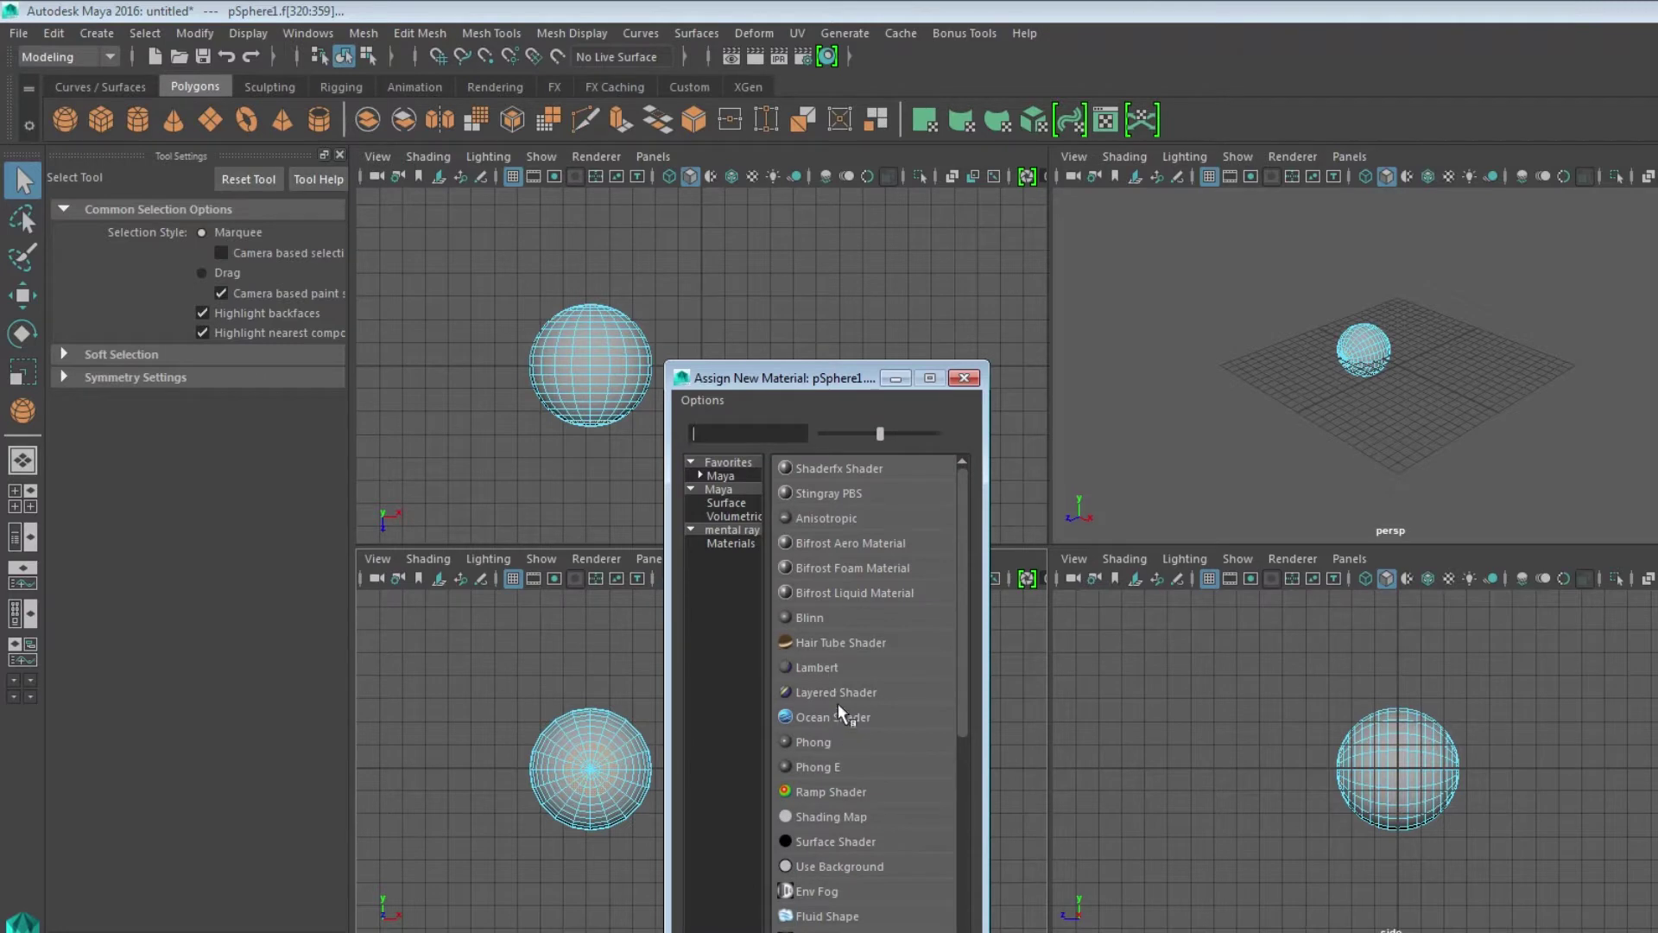
{"action": "left_click", "coordinate": [832, 615]}
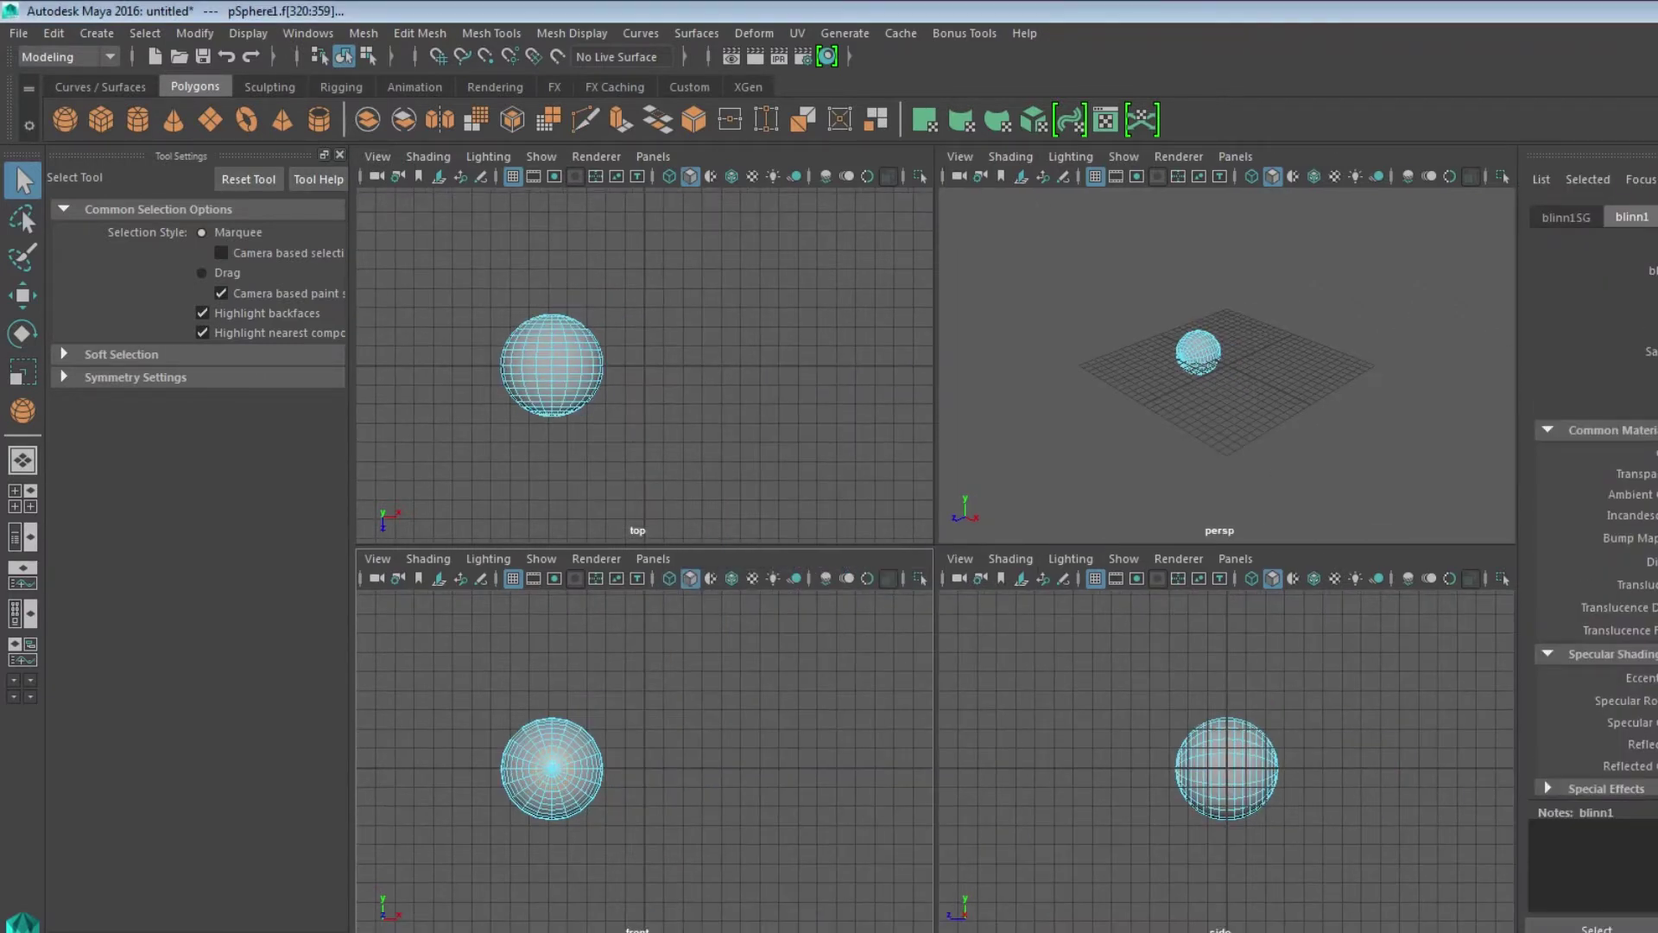
- Make the first Blinn colour dark and invert the face selection to the rest of the sphere
{"action": "left_click", "coordinate": [1654, 451]}
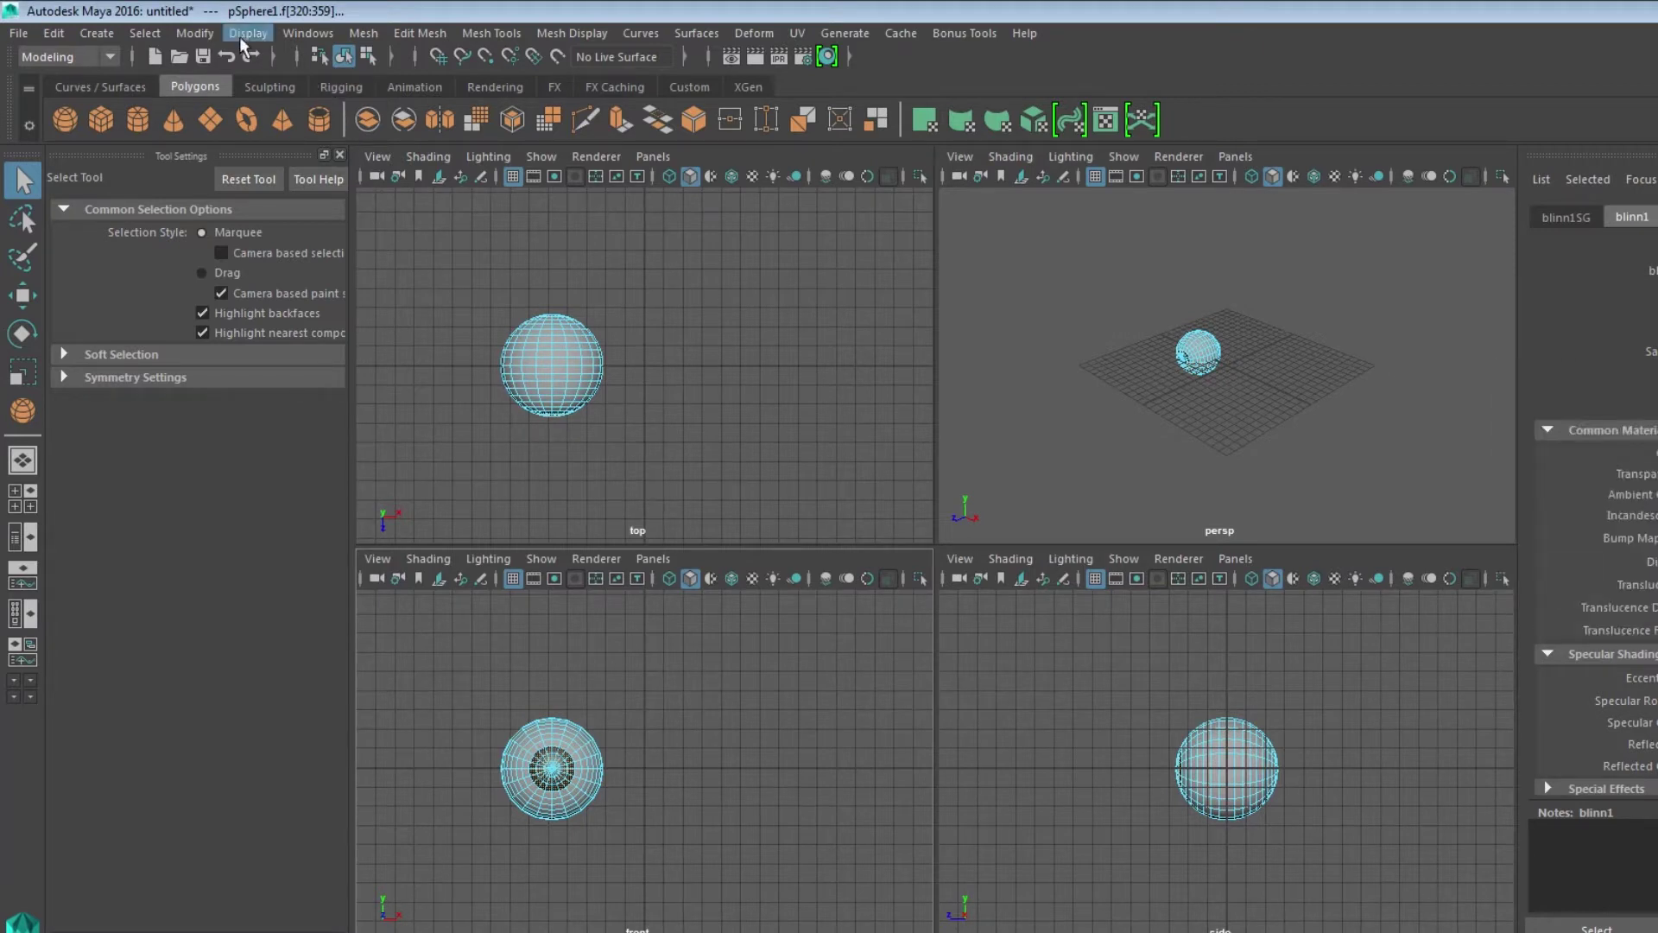
{"action": "left_click", "coordinate": [152, 31]}
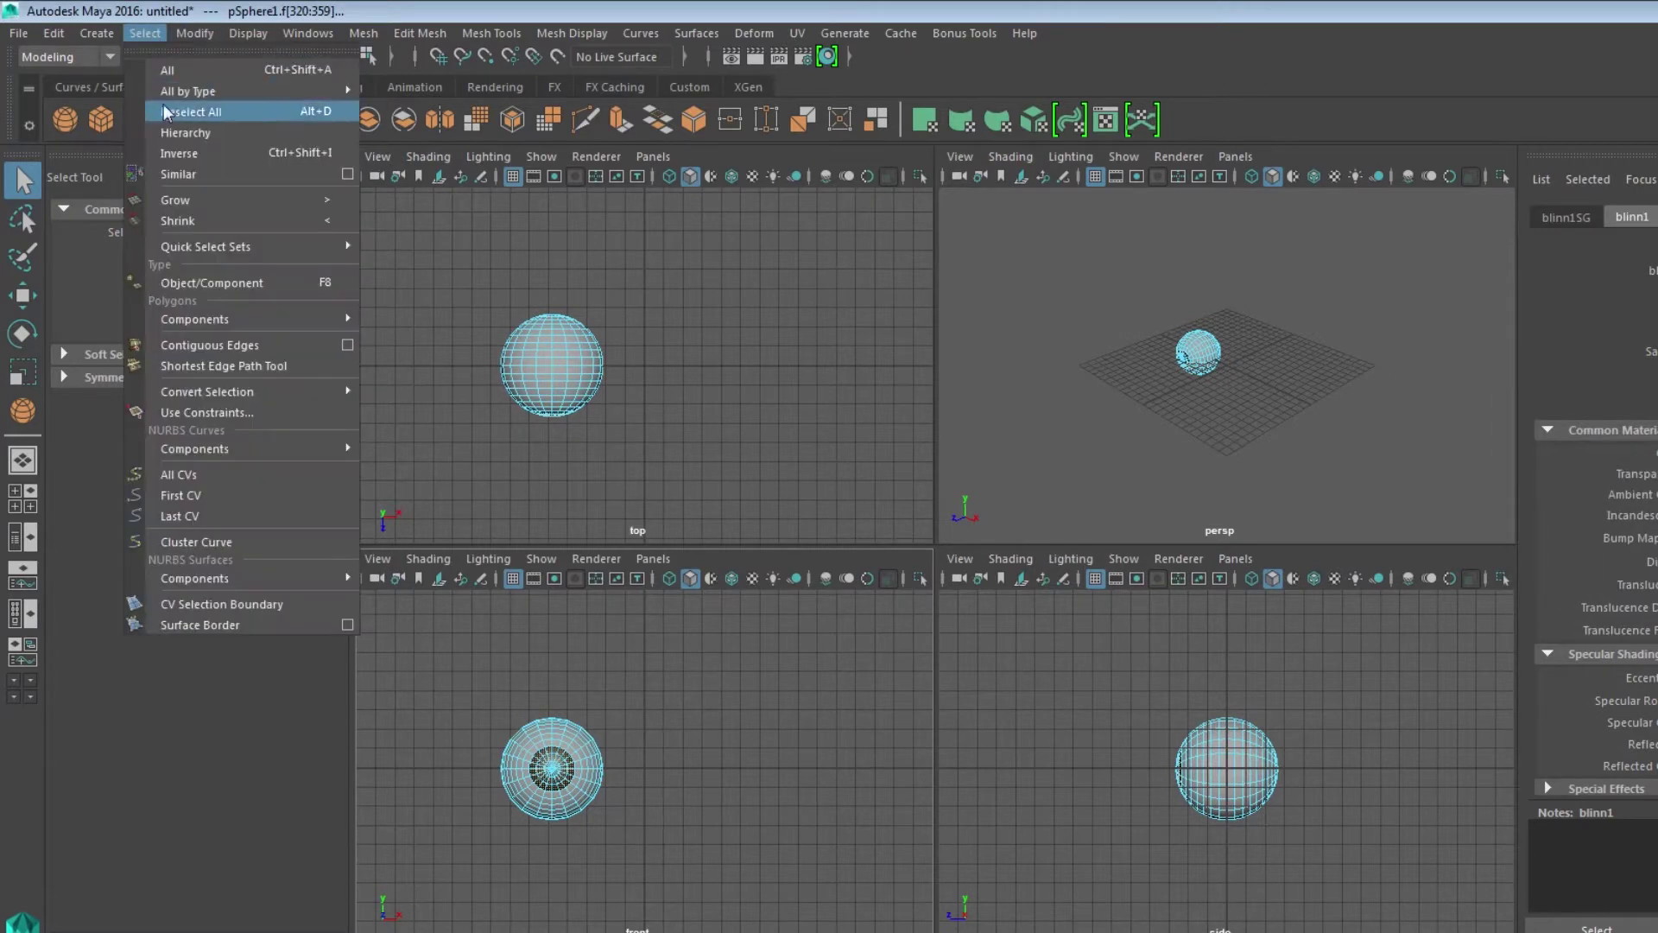
{"action": "left_click", "coordinate": [177, 153]}
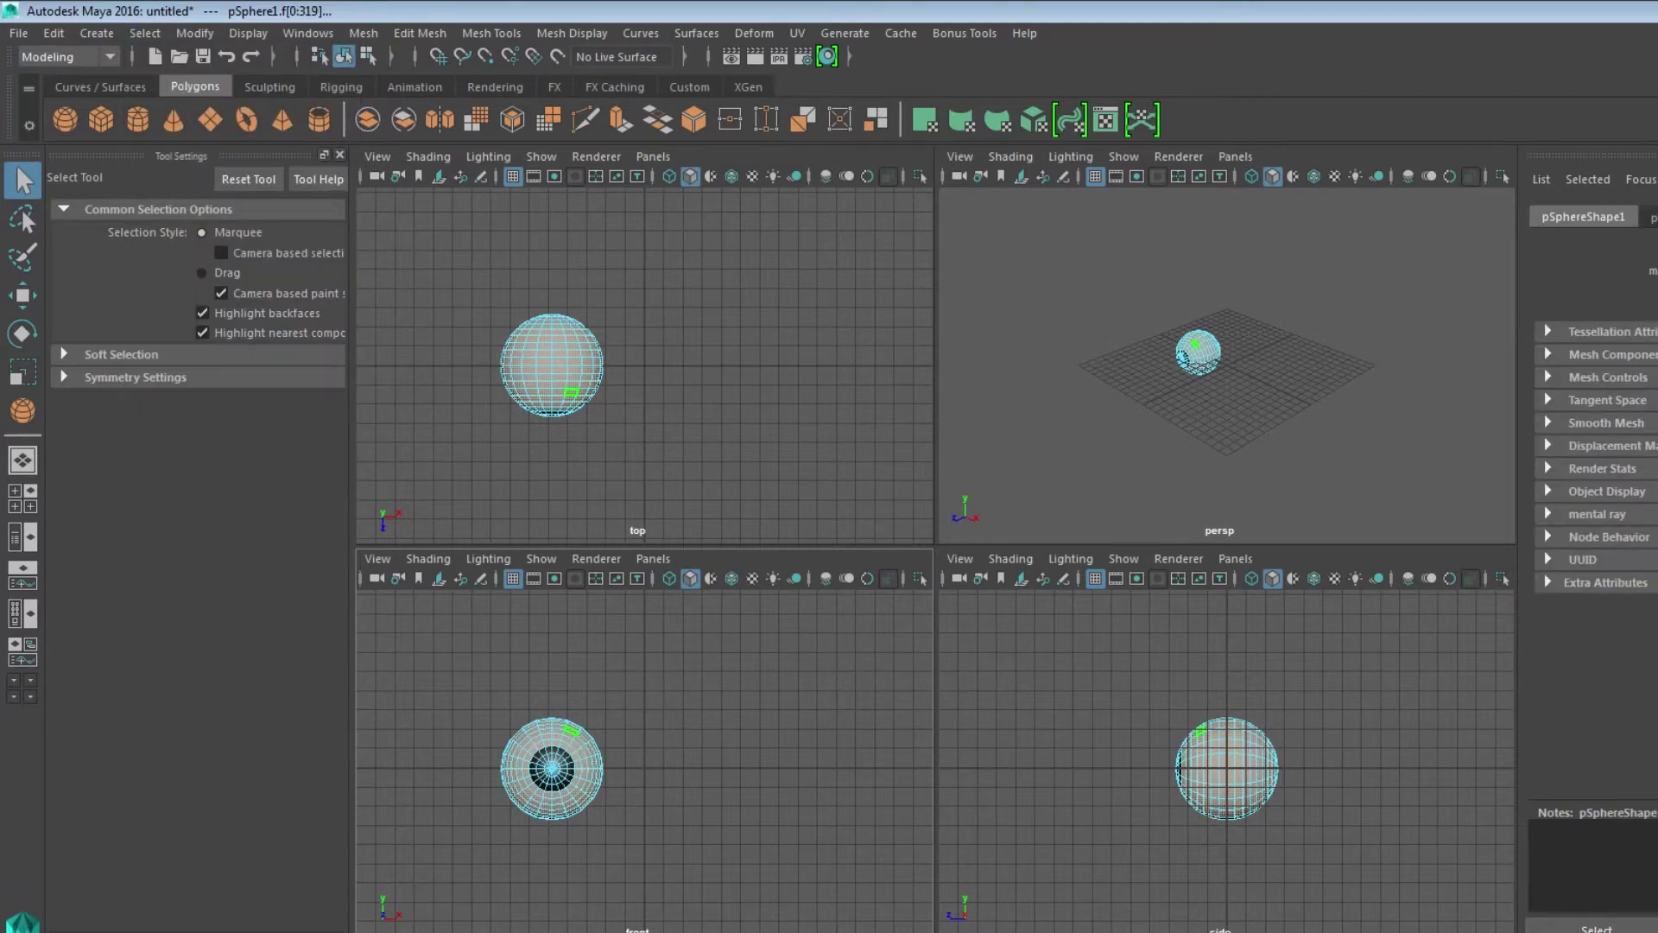
- Assign a second Blinn material to the remaining faces and set its colour to white
{"action": "right_click_drag", "start_coordinate": [719, 777], "coordinate": [719, 875], "text": "shift"}
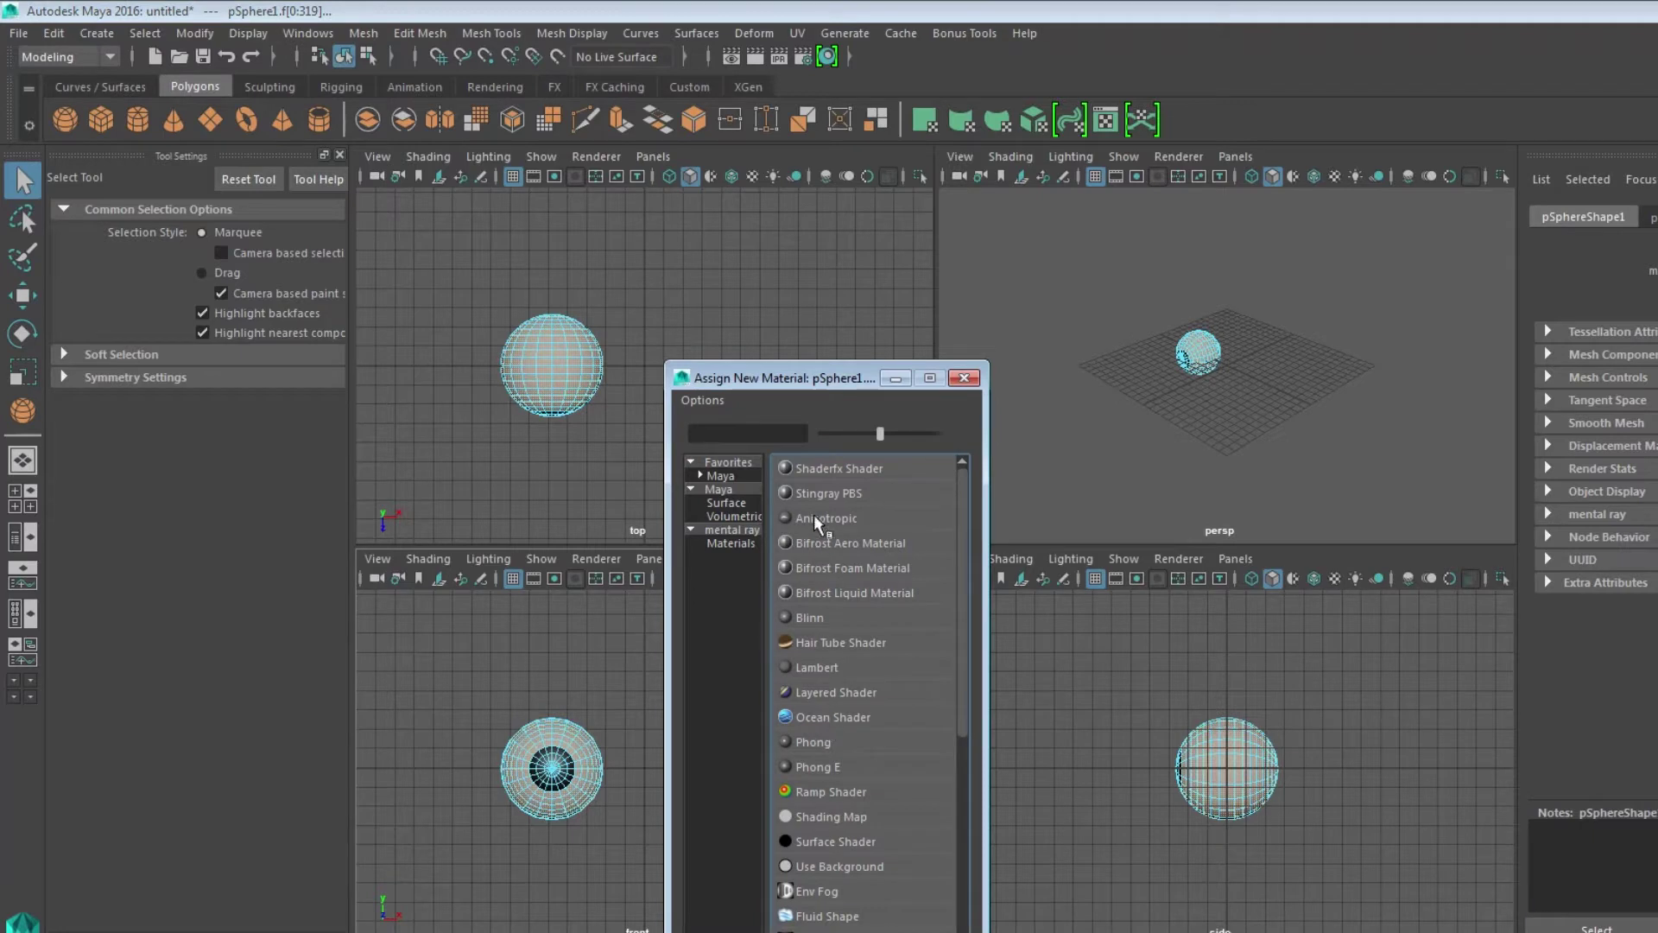
{"action": "left_click", "coordinate": [812, 617]}
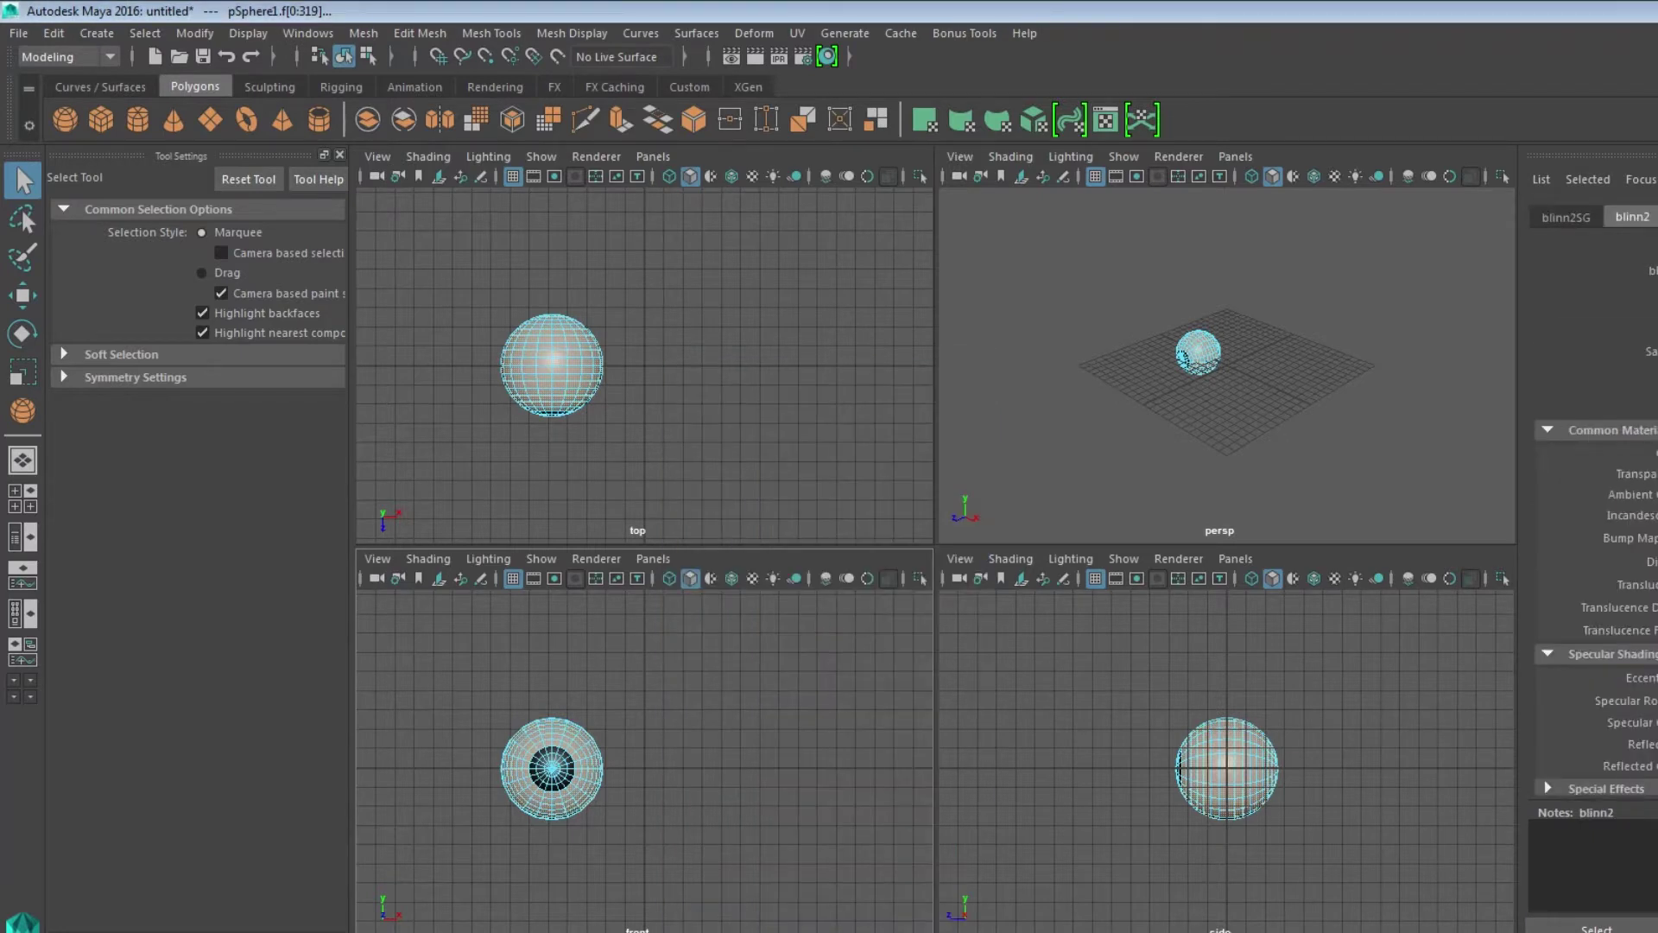
{"action": "left_click", "coordinate": [1653, 452]}
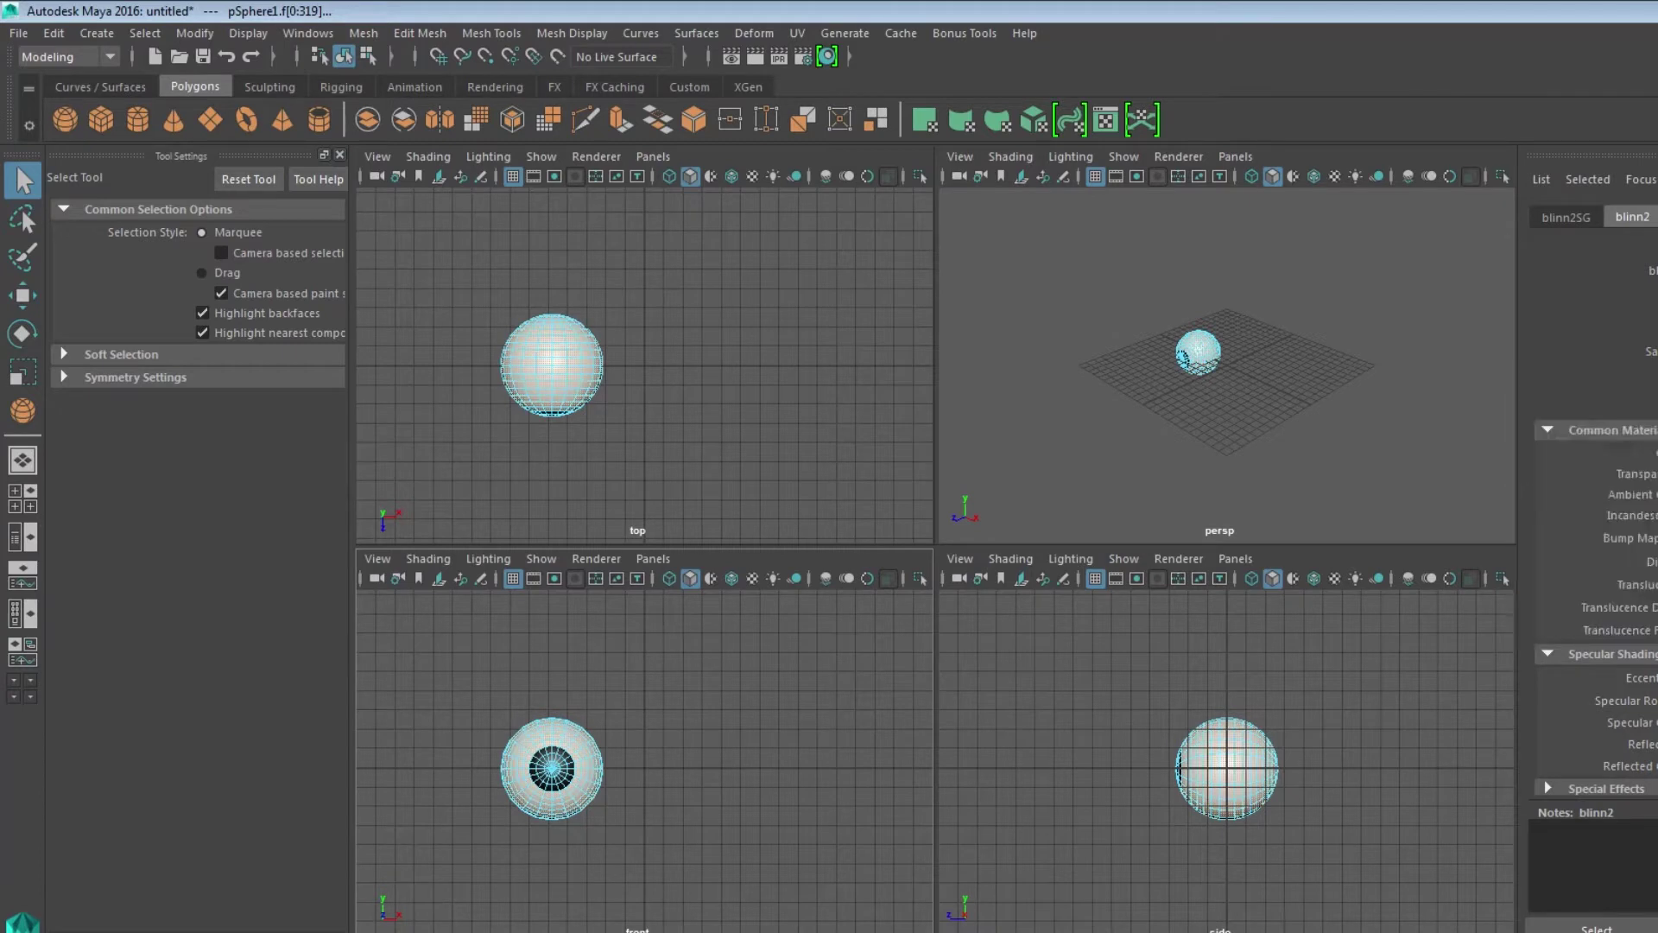
{"action": "left_click", "coordinate": [576, 766]}
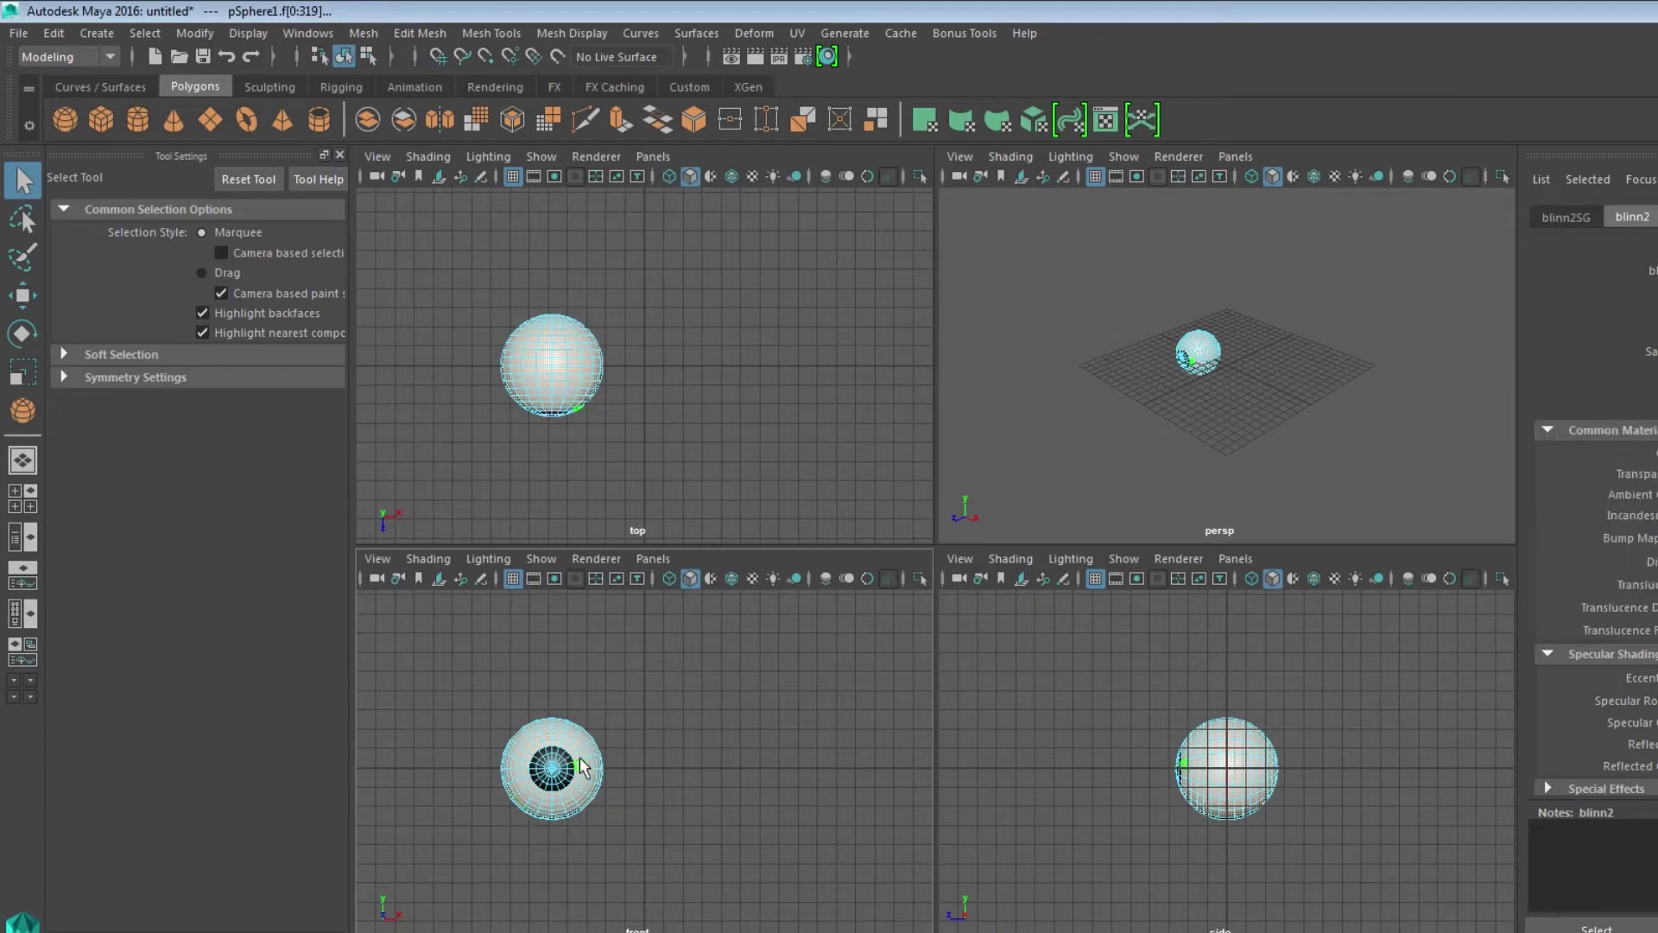
{"action": "left_click", "coordinate": [682, 472]}
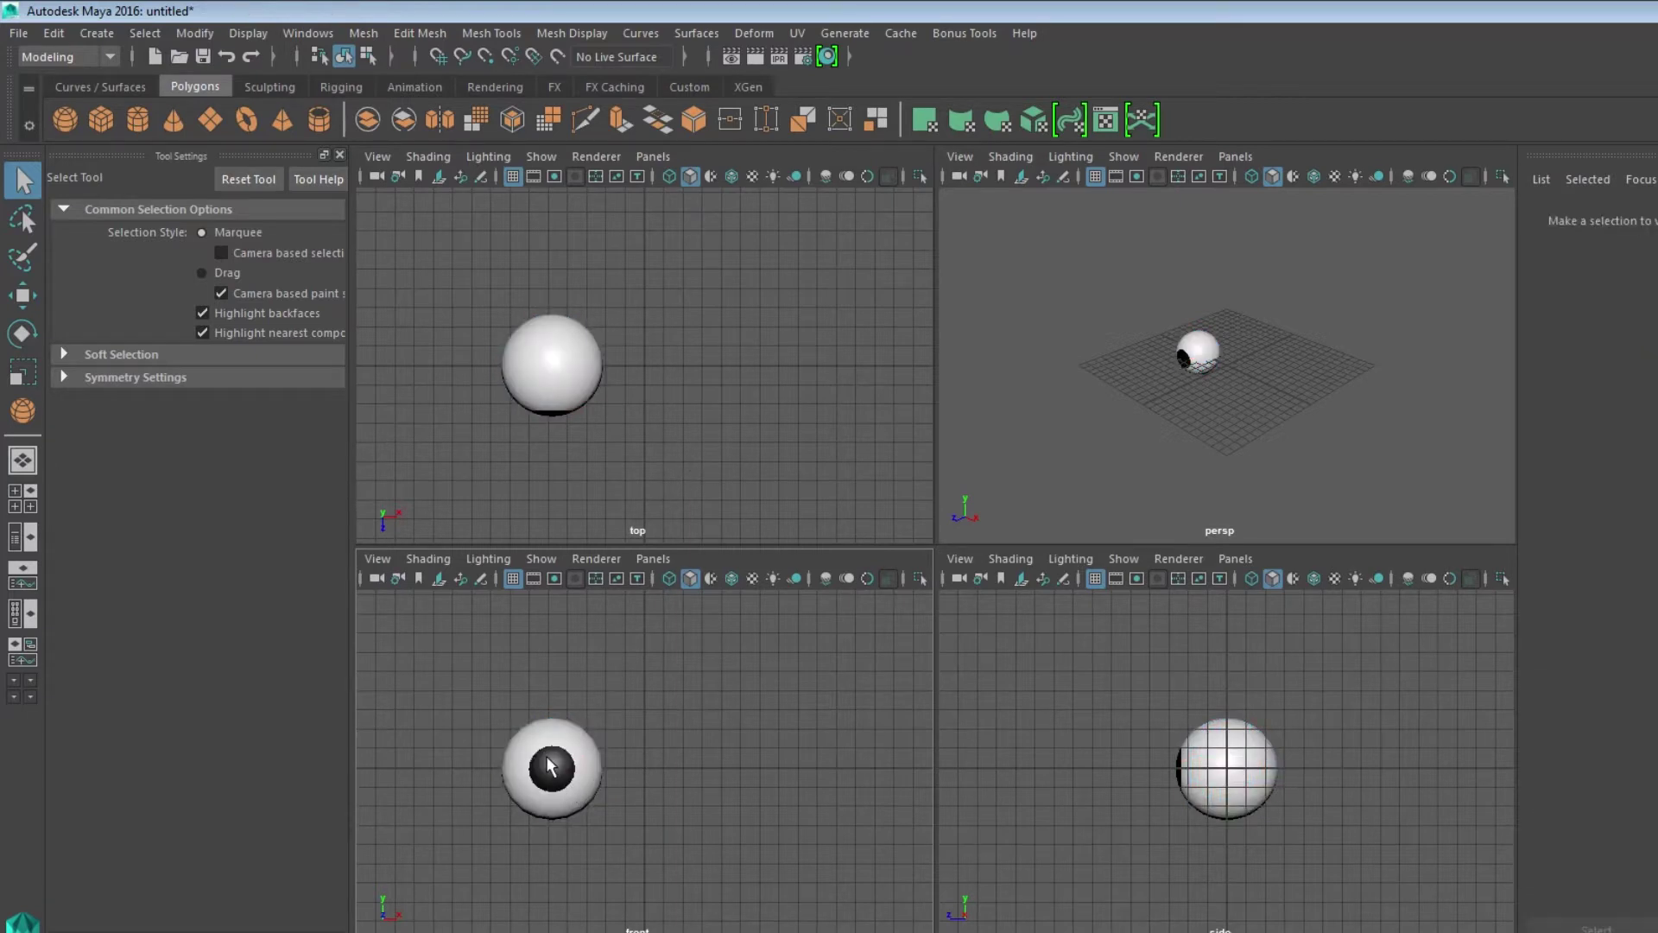
- Duplicate the eyeball with Ctrl+D, move the copy right along X, and nudge the left eye slightly
{"action": "left_click", "coordinate": [519, 760]}
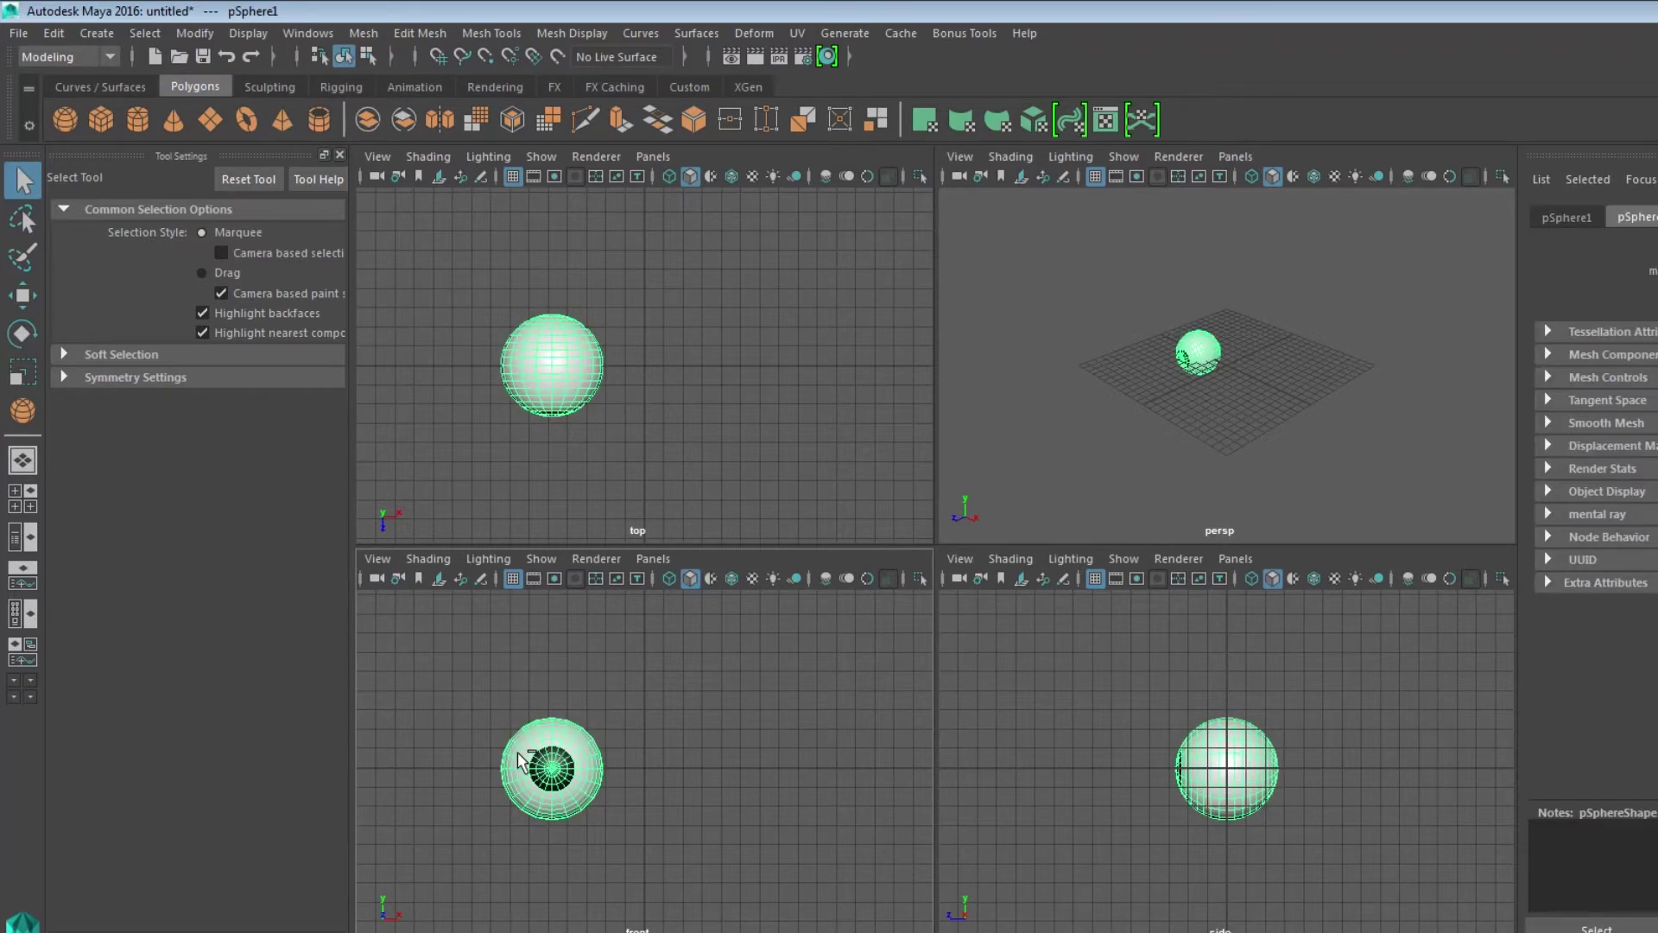
{"action": "key", "text": "ctrl+d"}
{"action": "key", "text": "w"}
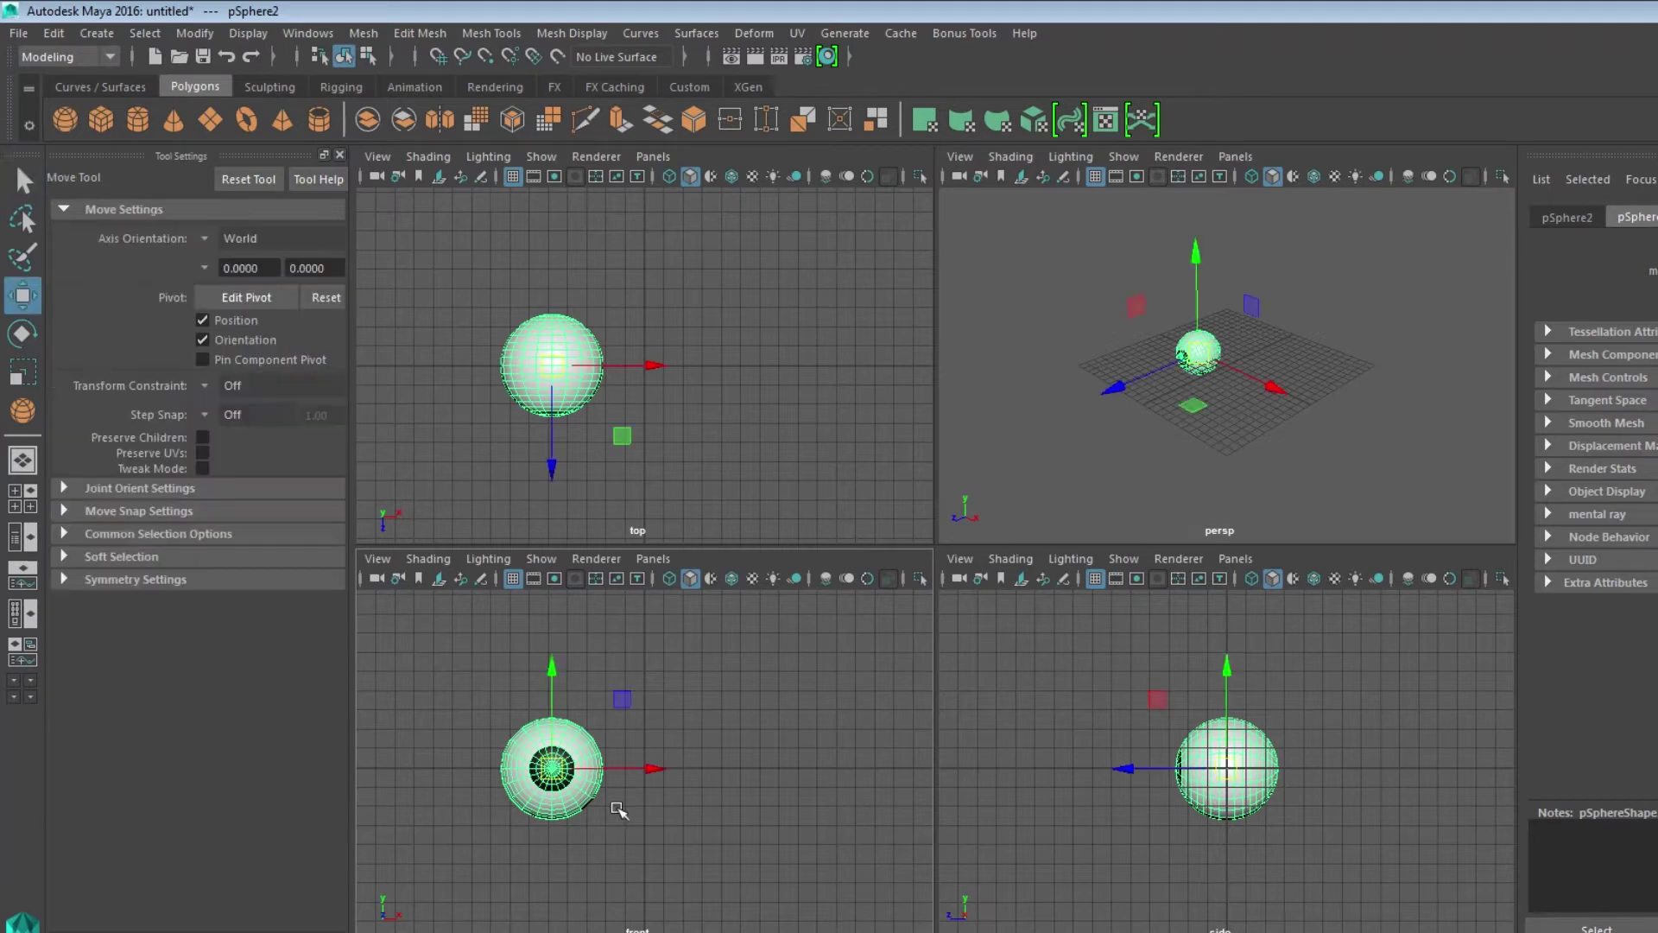
{"action": "left_click_drag", "start_coordinate": [654, 767], "coordinate": [818, 773]}
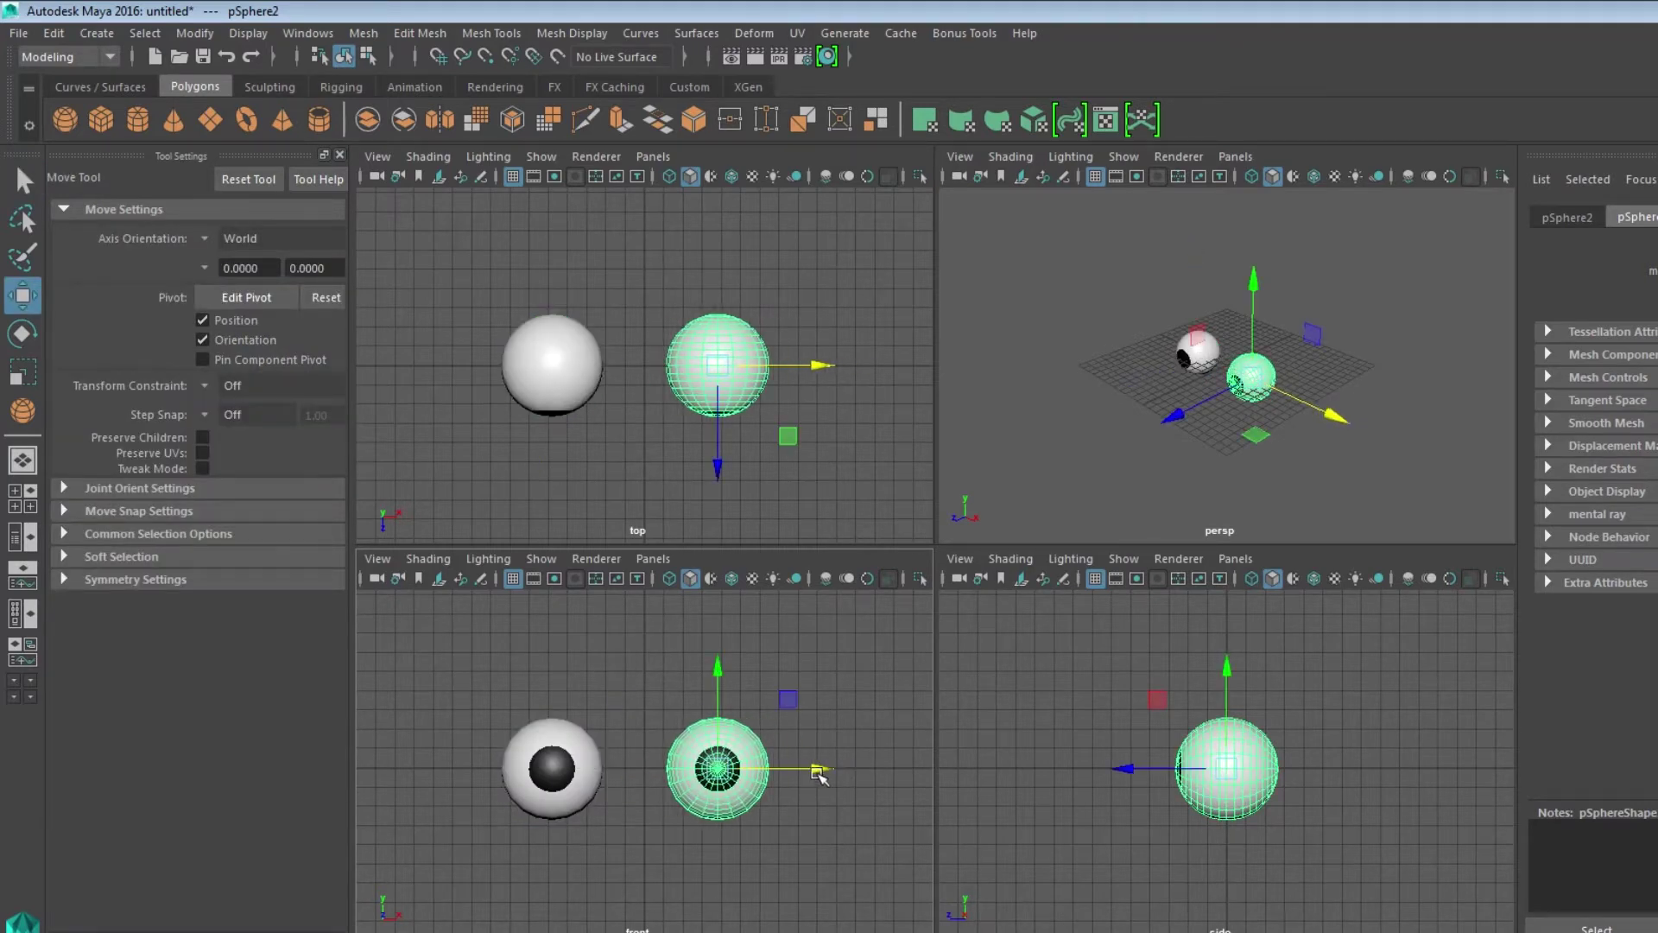
{"action": "left_click", "coordinate": [455, 673]}
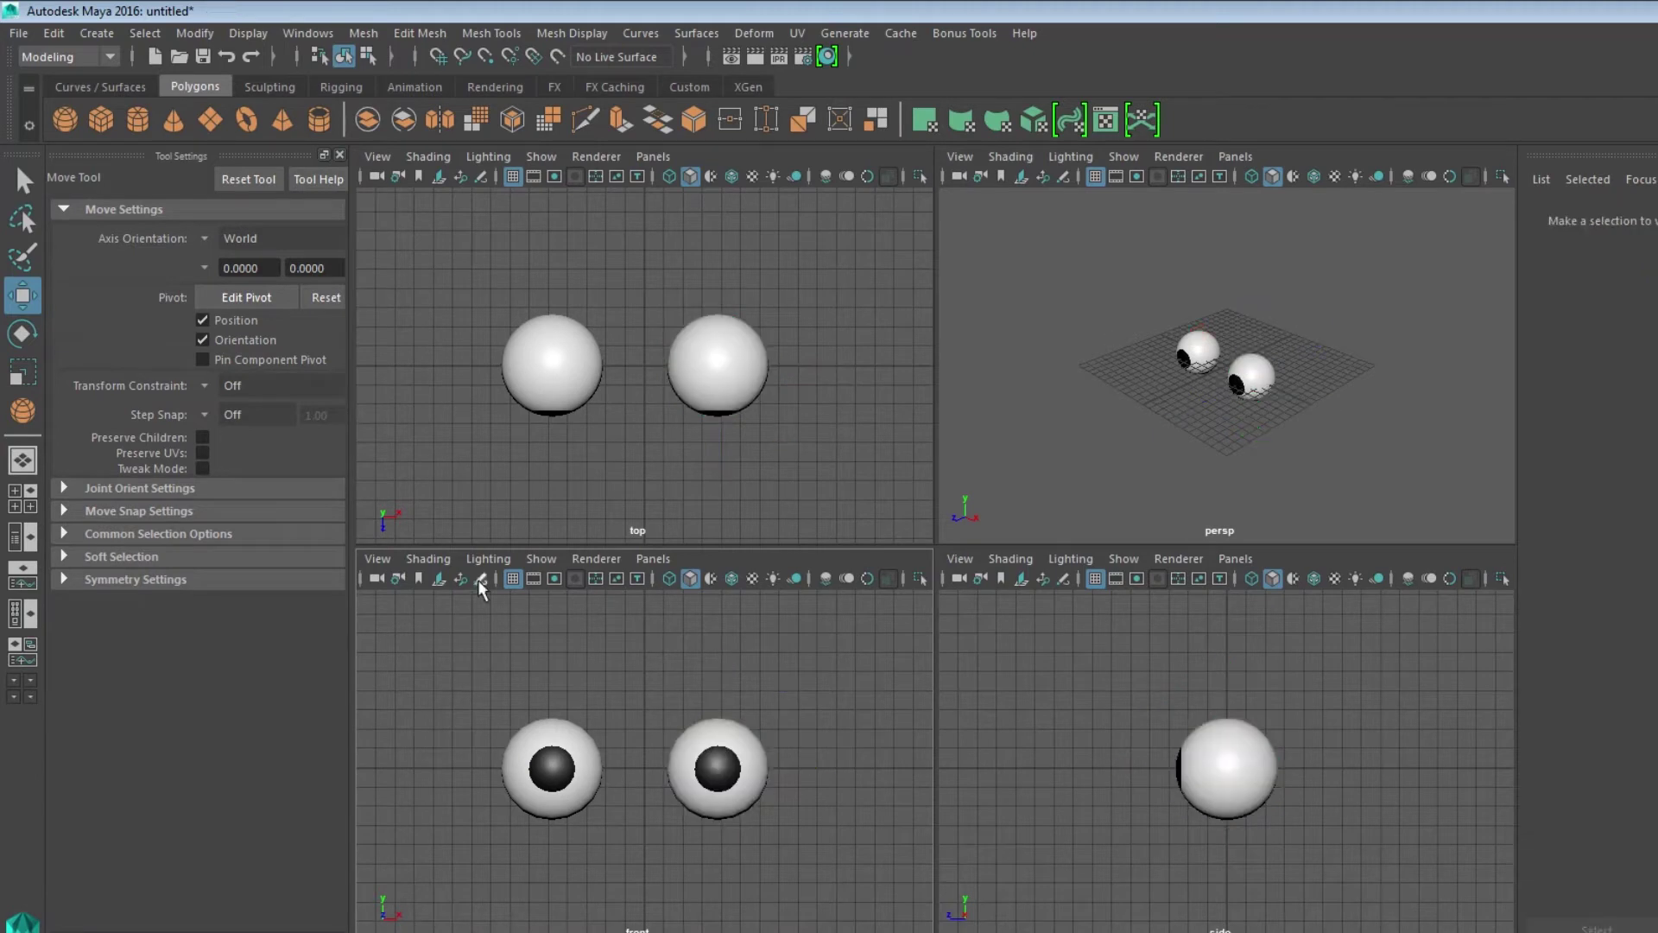
{"action": "left_click", "coordinate": [551, 765]}
{"action": "left_click_drag", "start_coordinate": [618, 768], "coordinate": [638, 768]}
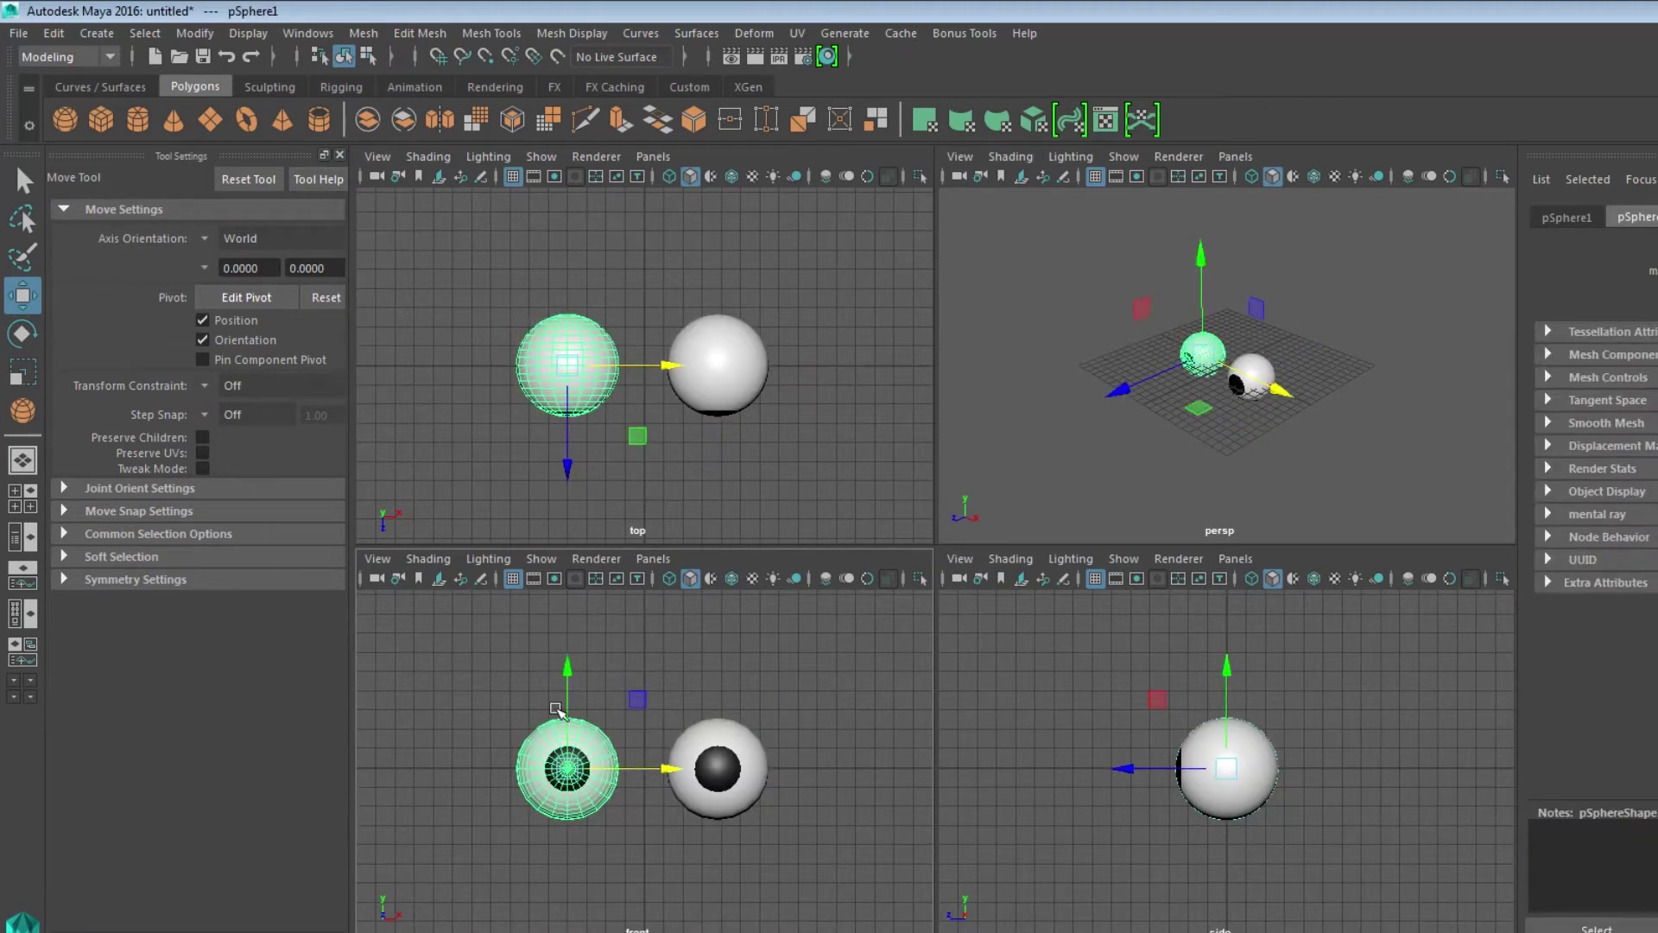
- Draw a NURBS circle around the left eyeball
{"action": "left_click", "coordinate": [98, 87]}
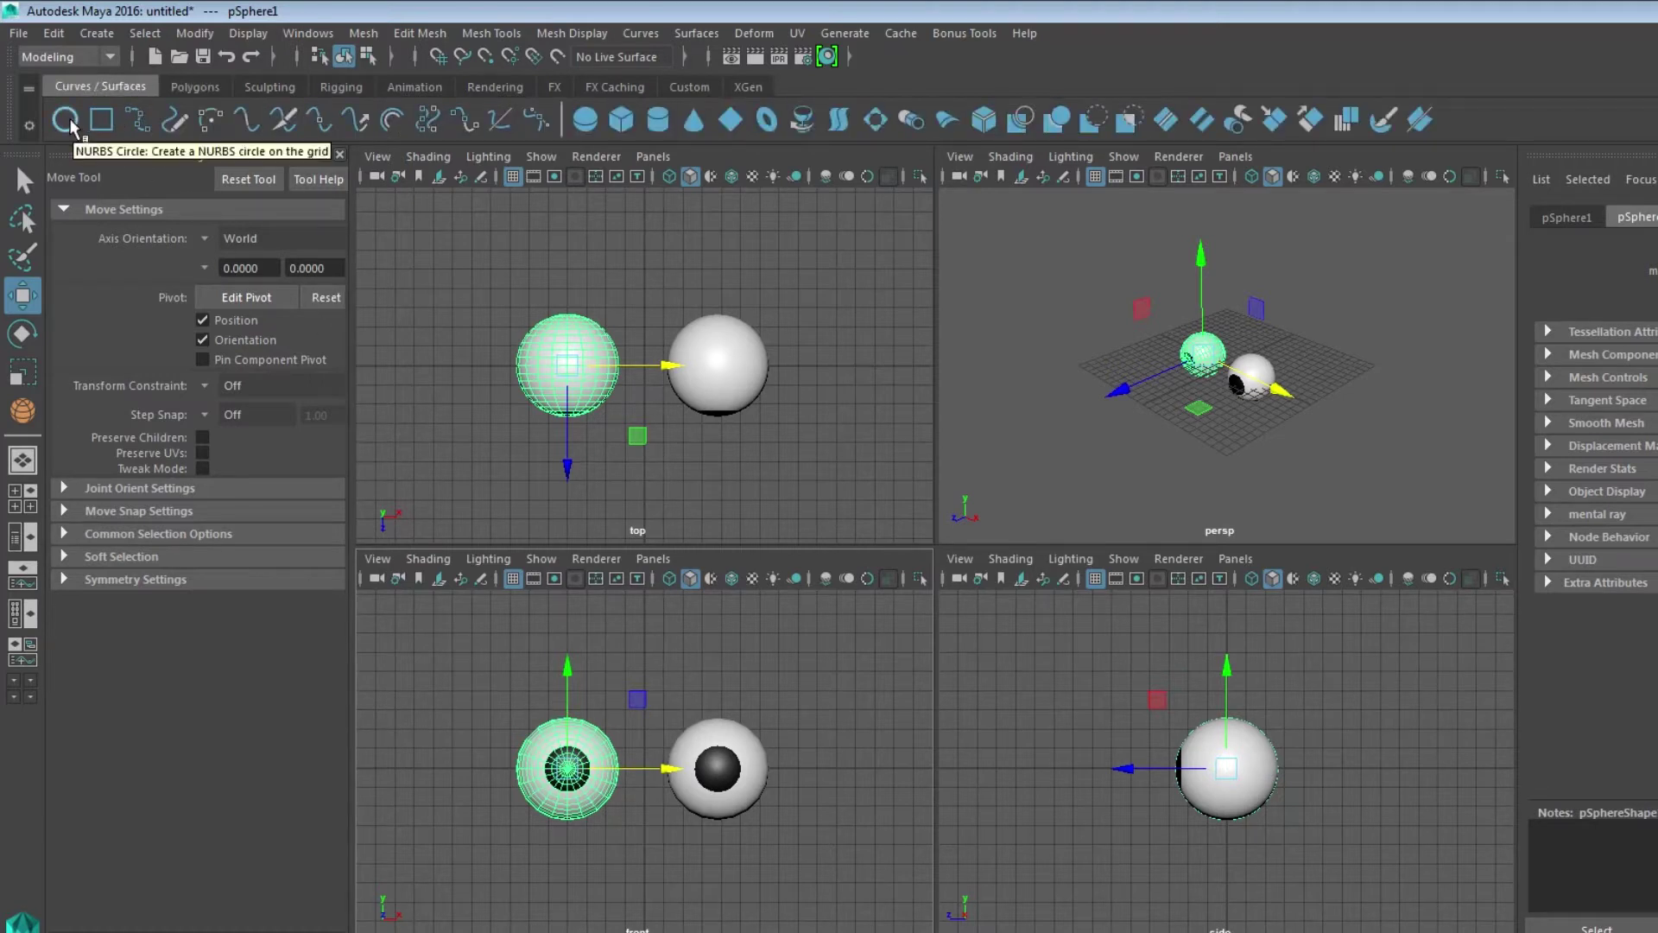
{"action": "left_click", "coordinate": [96, 35]}
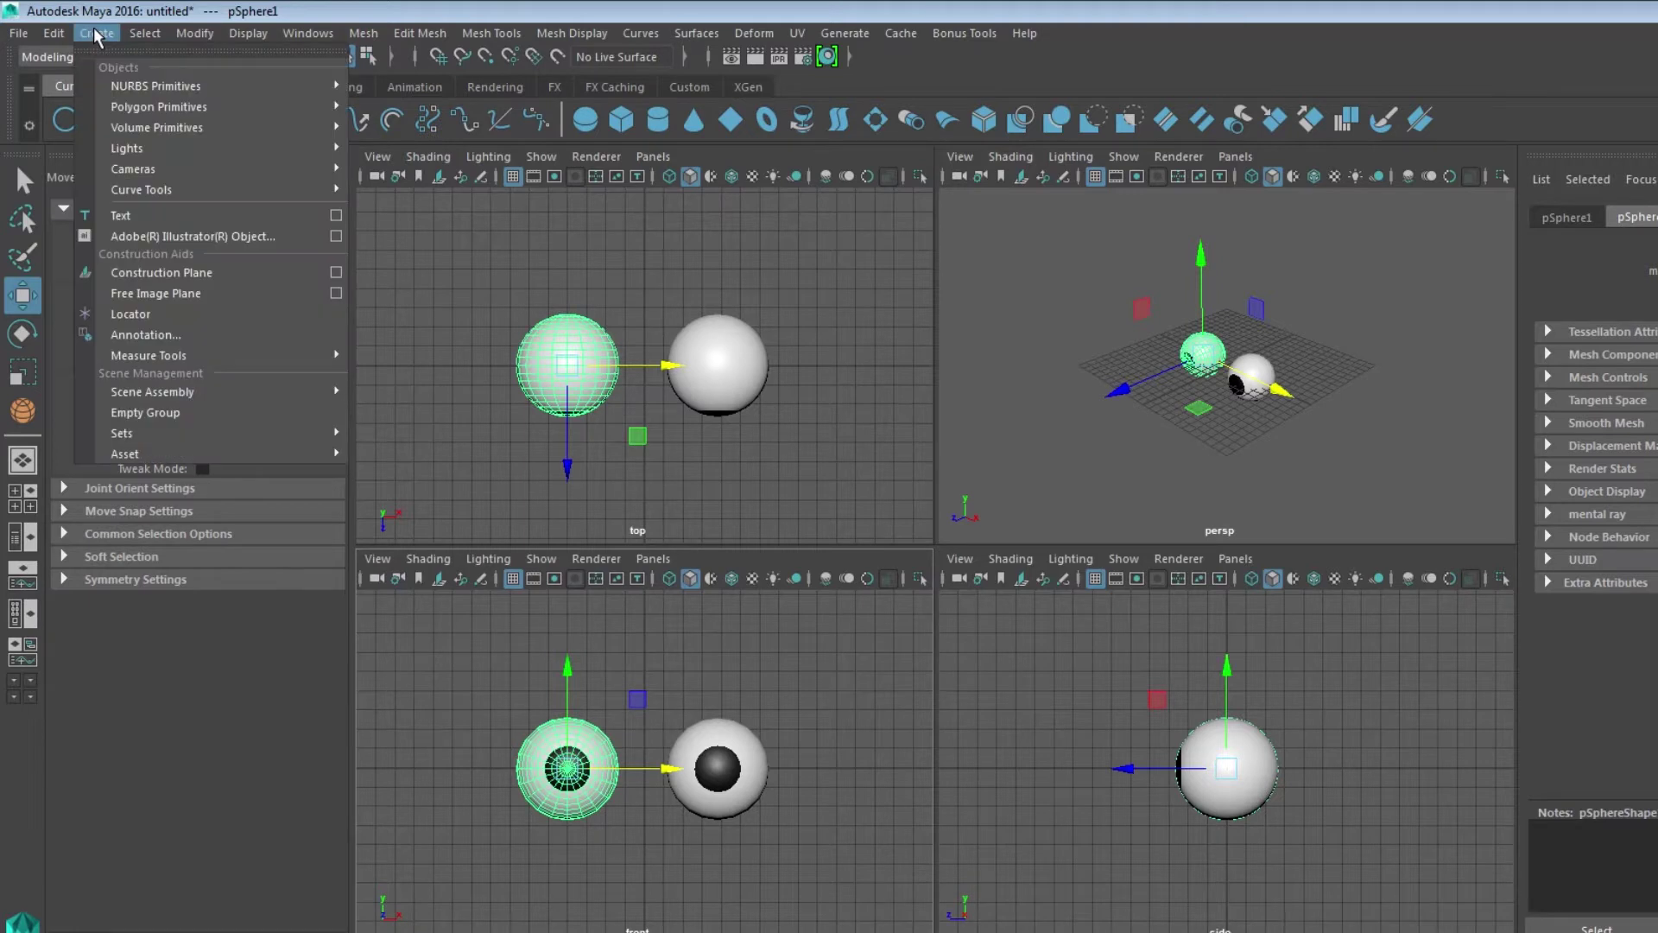
{"action": "mouse_move", "coordinate": [127, 86]}
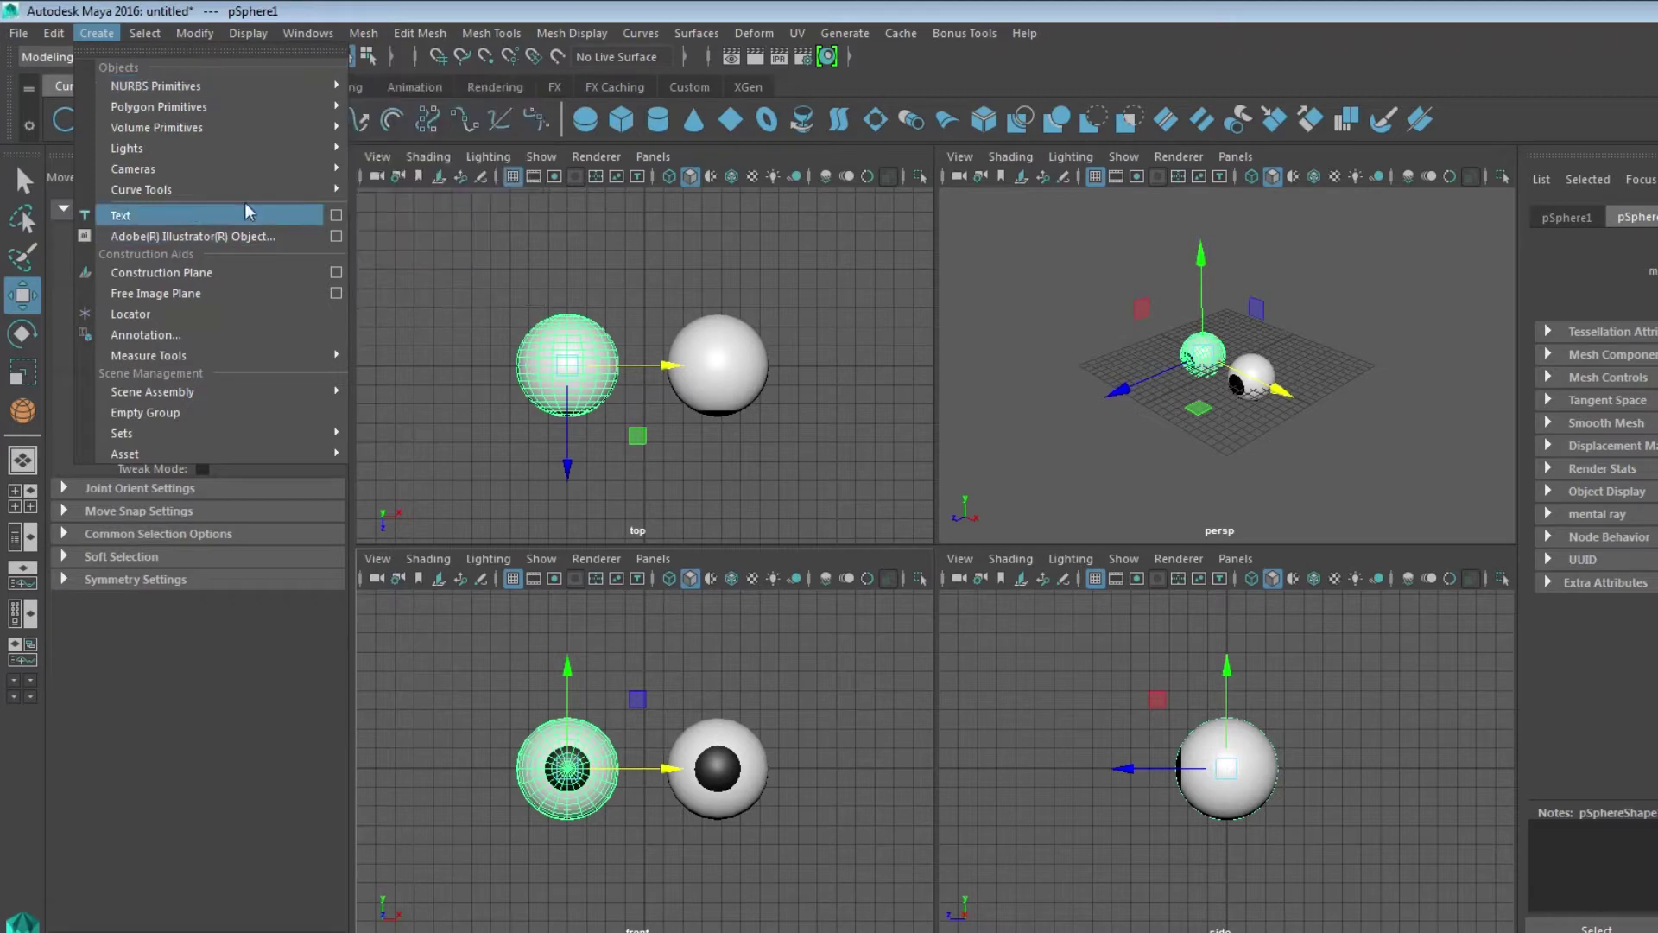
{"action": "mouse_move", "coordinate": [223, 189]}
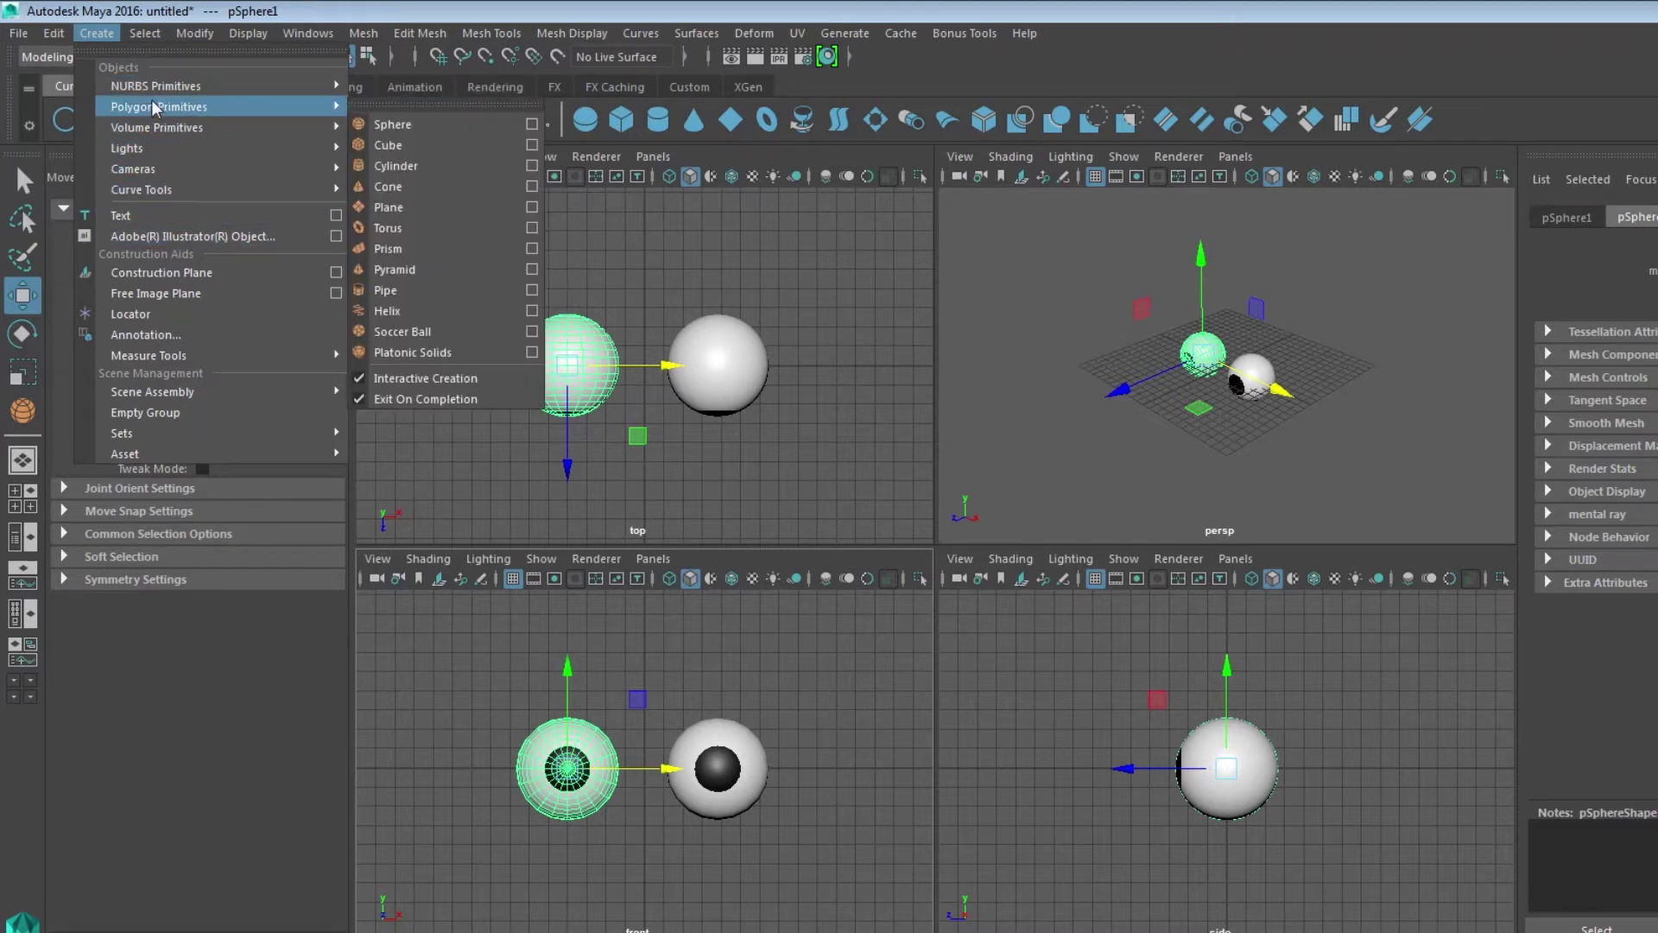
{"action": "mouse_move", "coordinate": [363, 33]}
{"action": "left_click", "coordinate": [57, 130]}
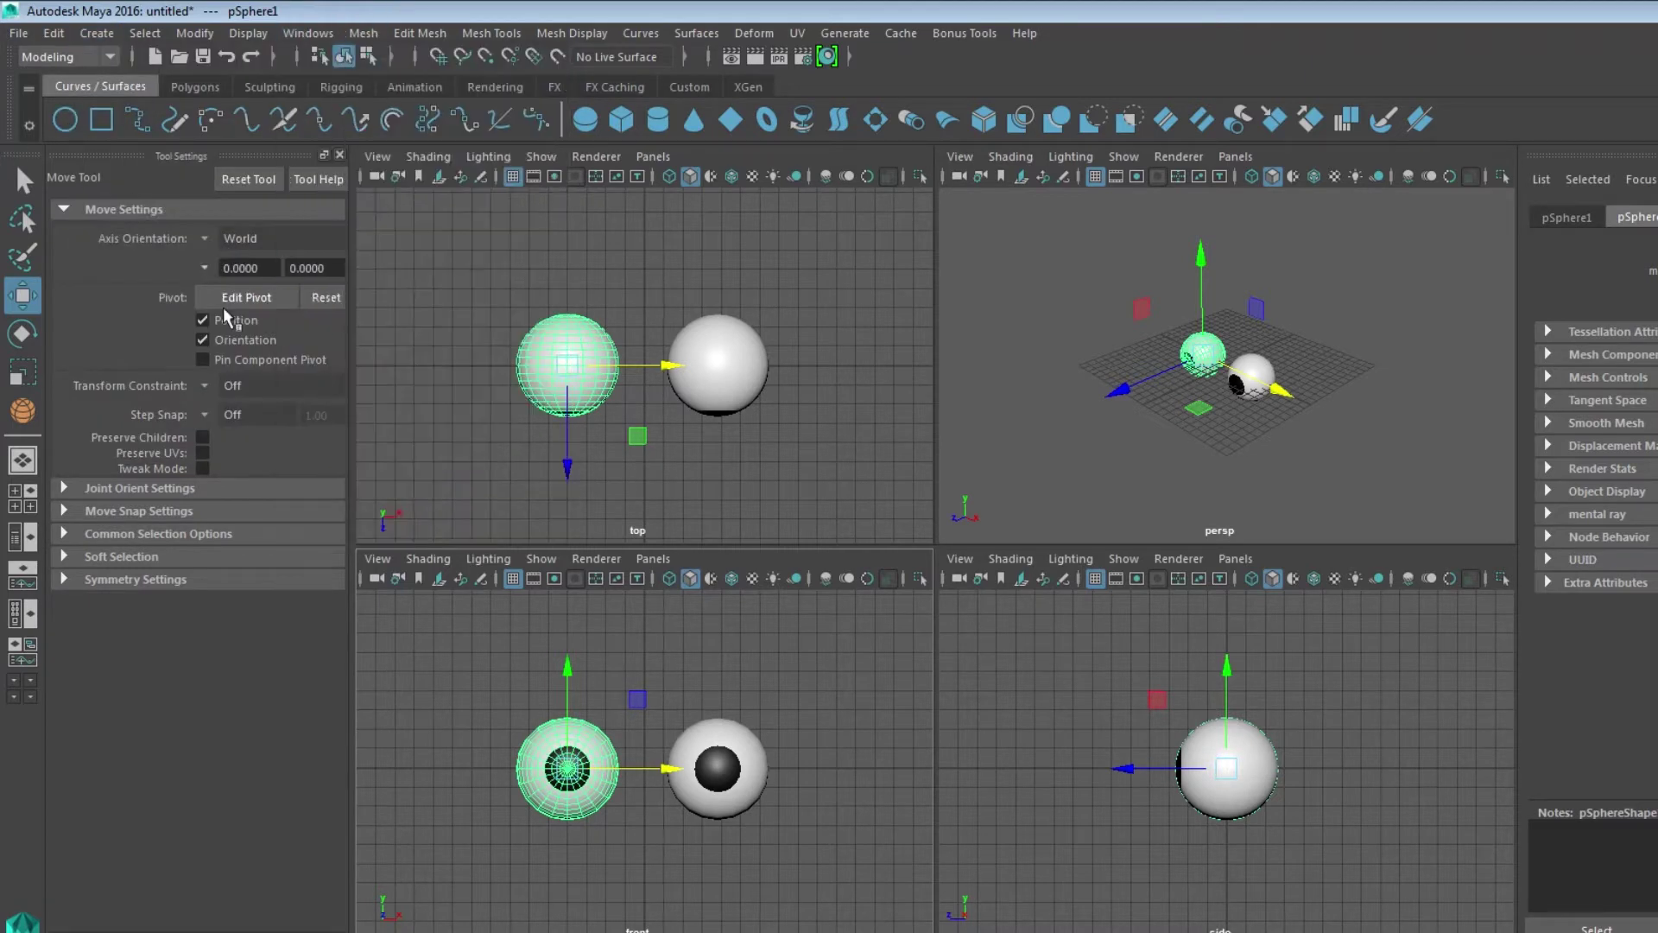
{"action": "left_click", "coordinate": [65, 120]}
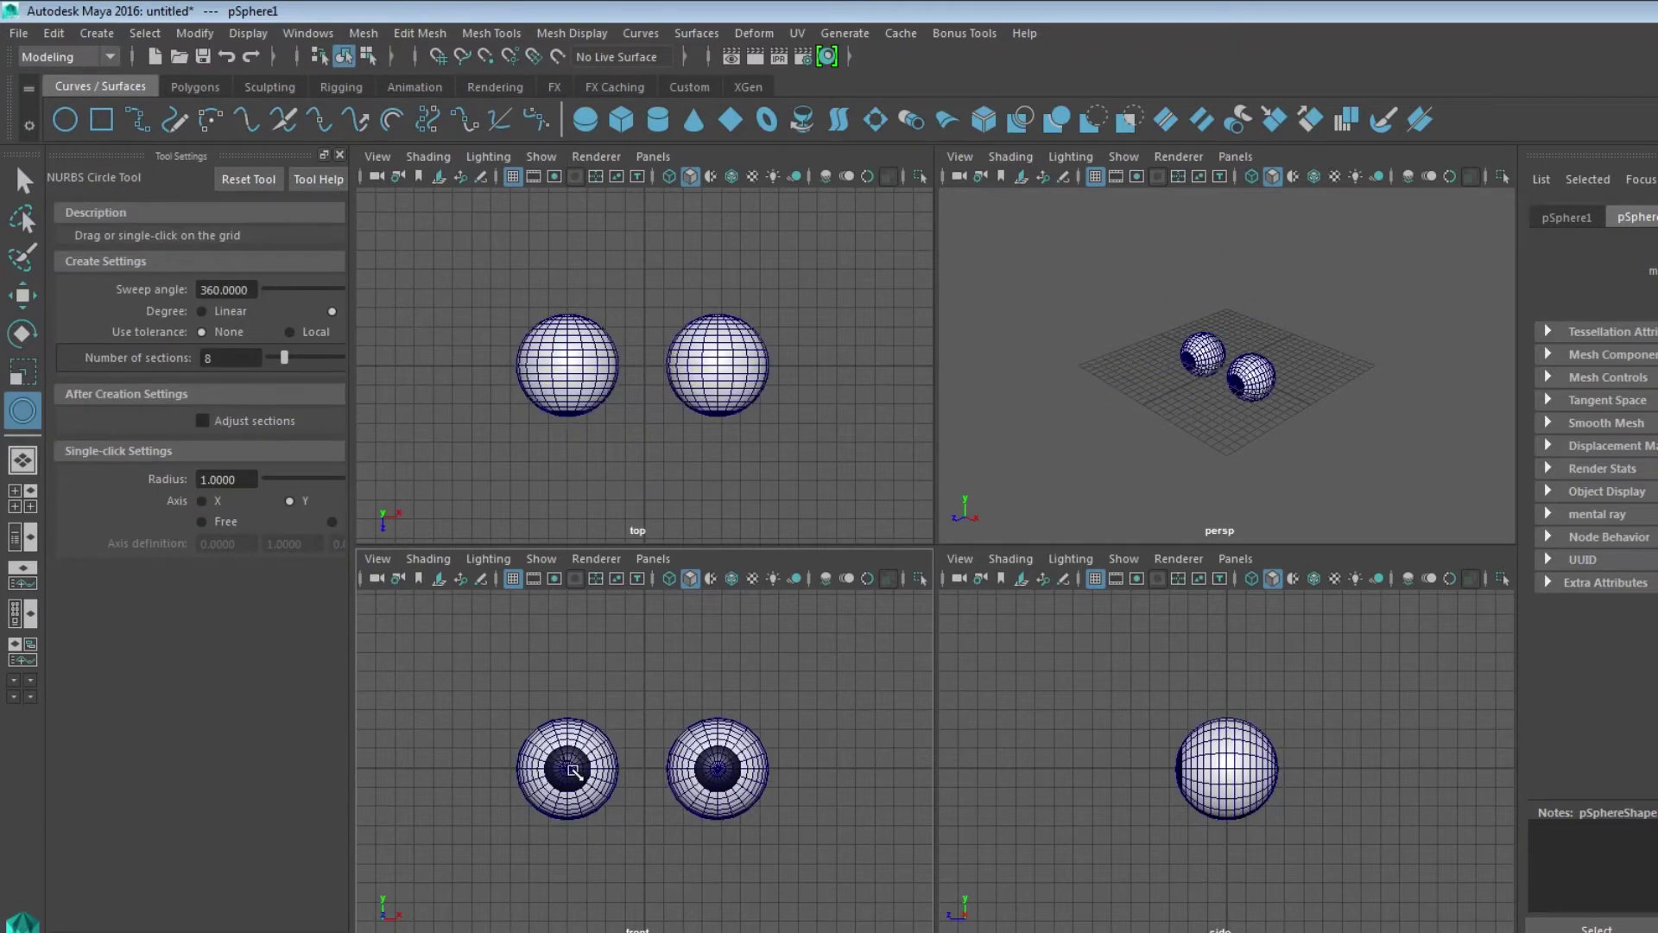
{"action": "mouse_move", "coordinate": [570, 768]}
{"action": "left_mouse_down"}
{"action": "mouse_move", "coordinate": [543, 724]}
{"action": "mouse_move", "coordinate": [537, 738]}
{"action": "left_mouse_up"}
- Centre the circle on the left eye, then duplicate it and move the copy over the right eyeball
{"action": "key", "text": "w"}
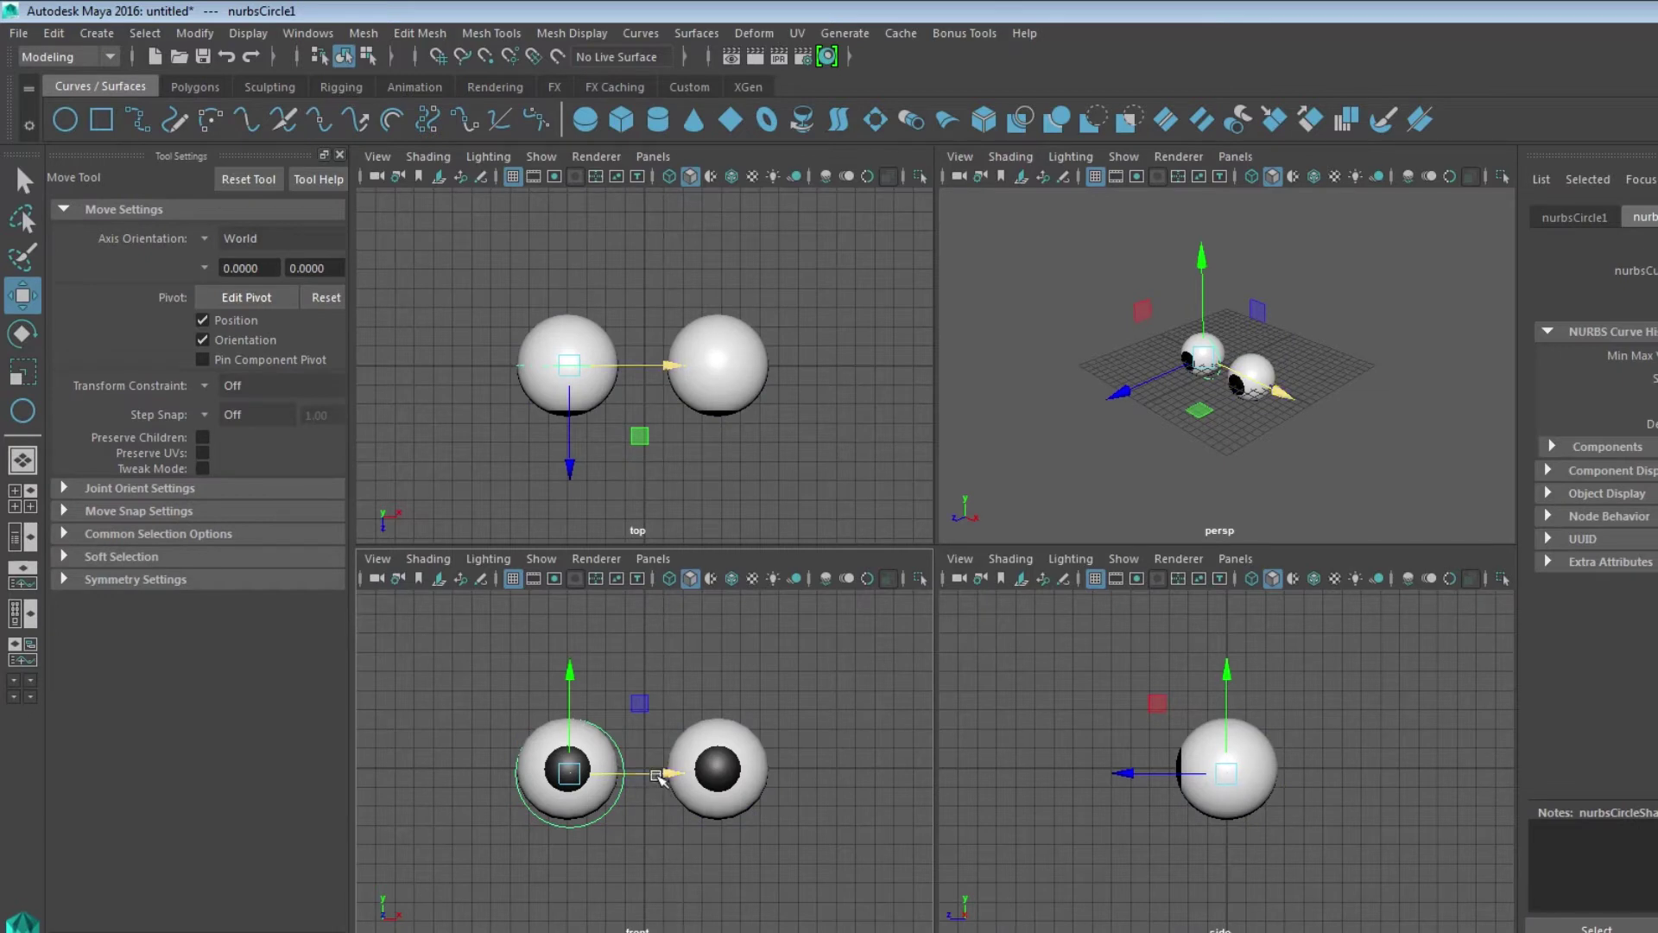
{"action": "left_click_drag", "start_coordinate": [660, 784], "coordinate": [657, 785]}
{"action": "left_click_drag", "start_coordinate": [570, 703], "coordinate": [570, 696]}
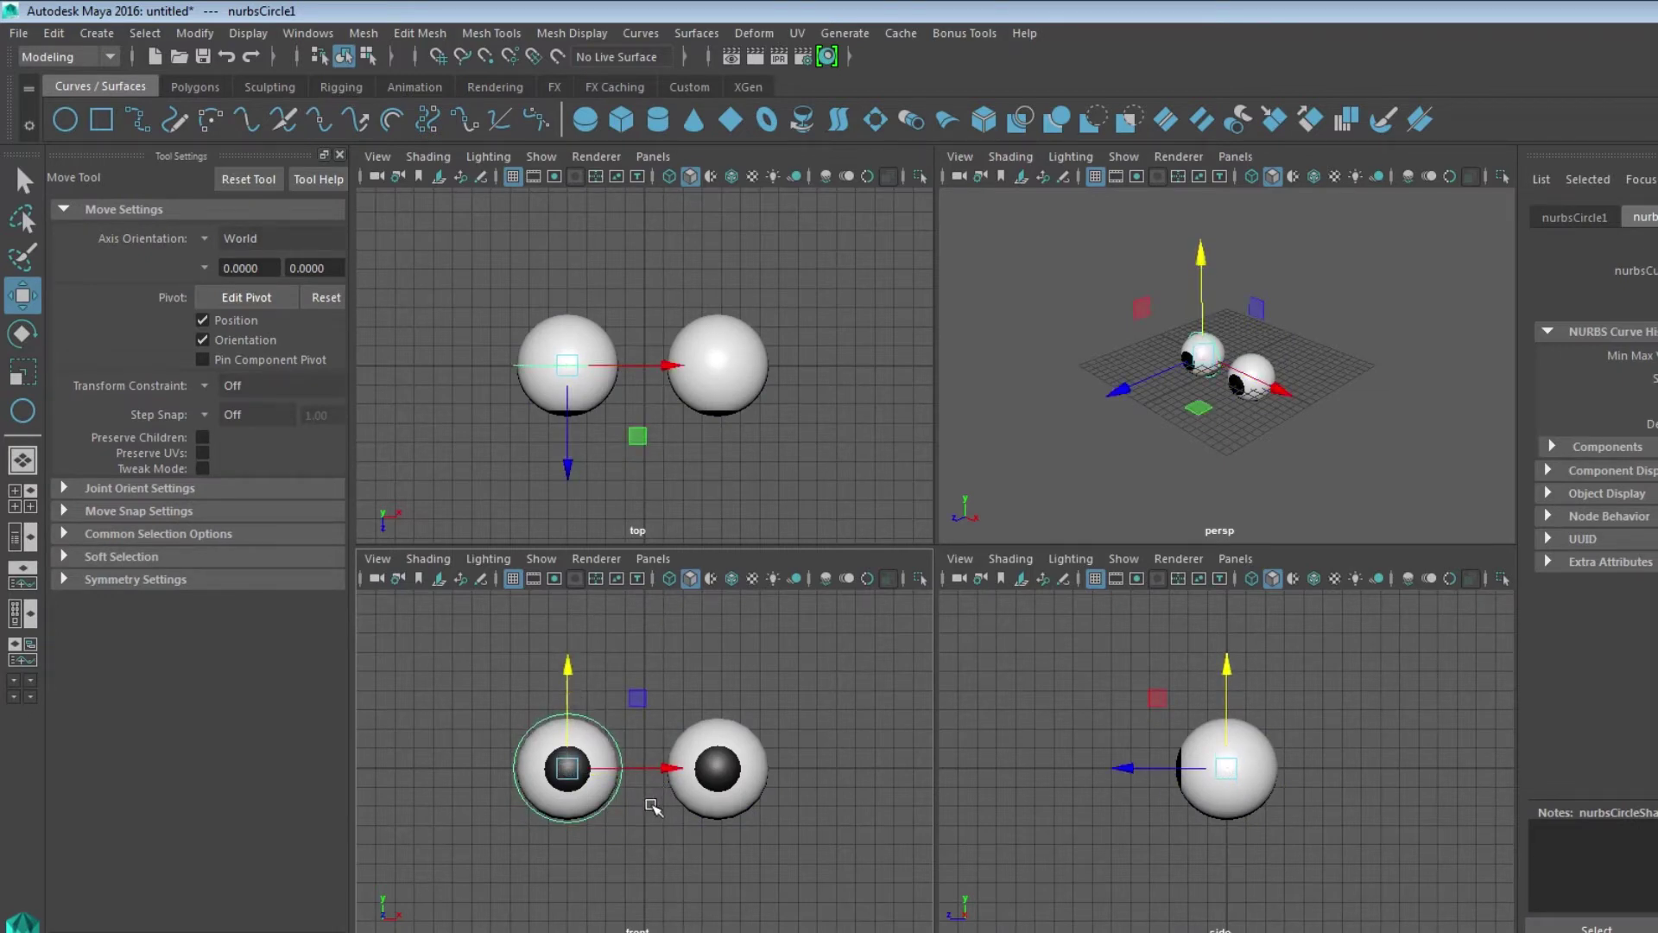
{"action": "key", "text": "ctrl+d"}
{"action": "left_click_drag", "start_coordinate": [673, 776], "coordinate": [812, 767]}
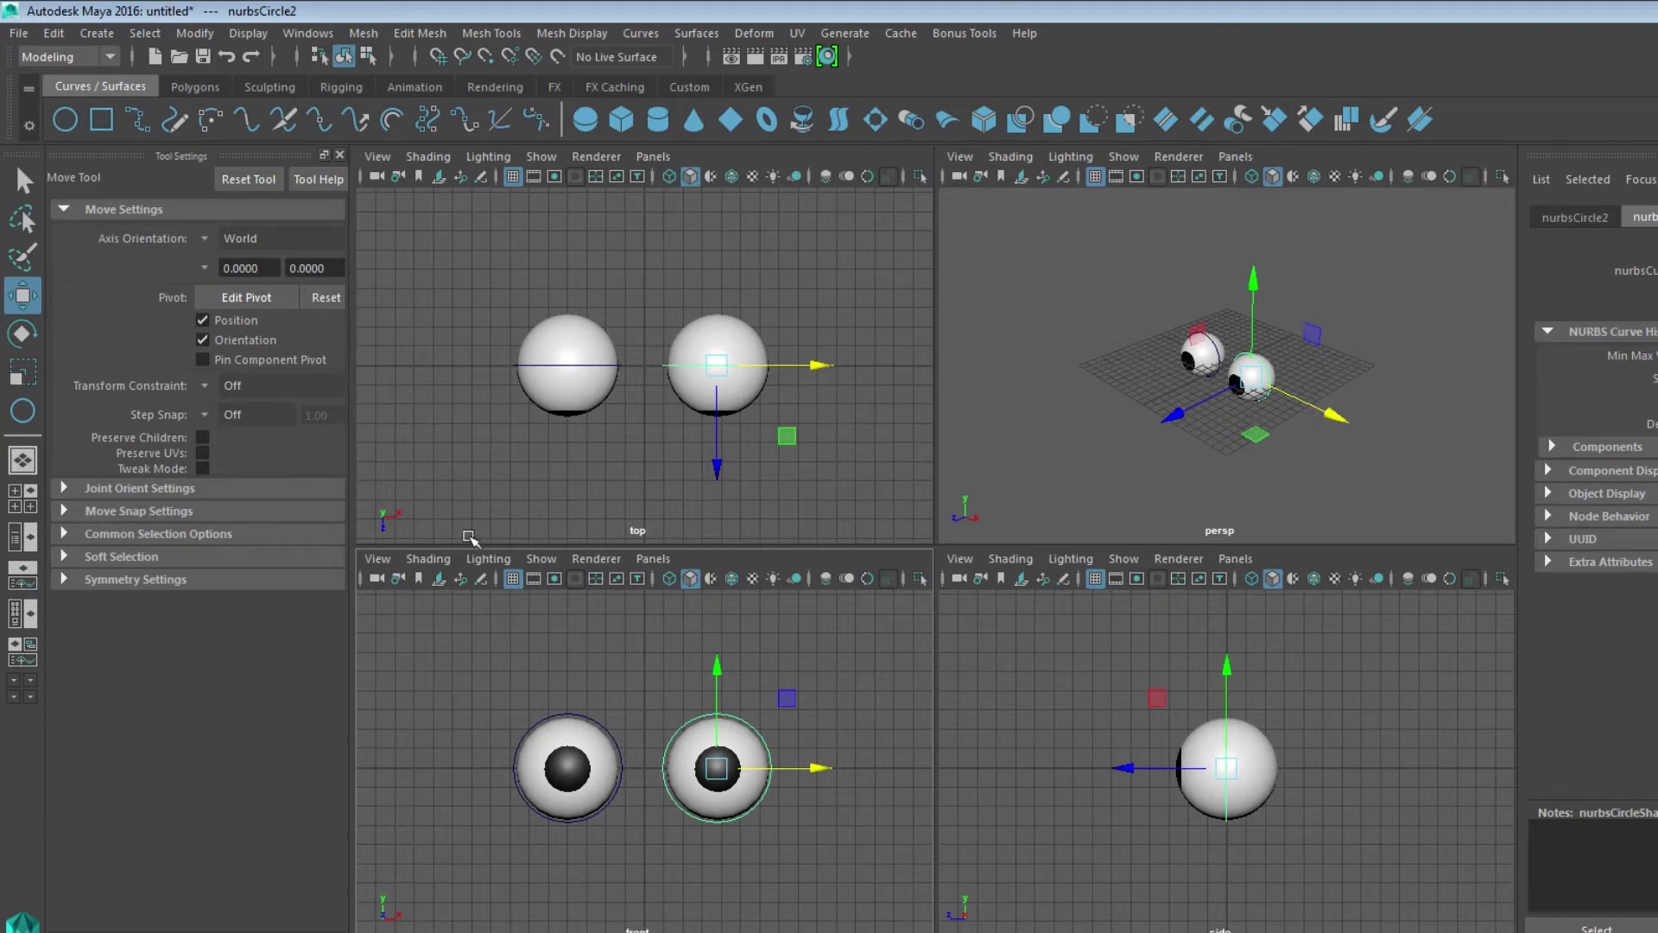
{"action": "left_click", "coordinate": [536, 120]}
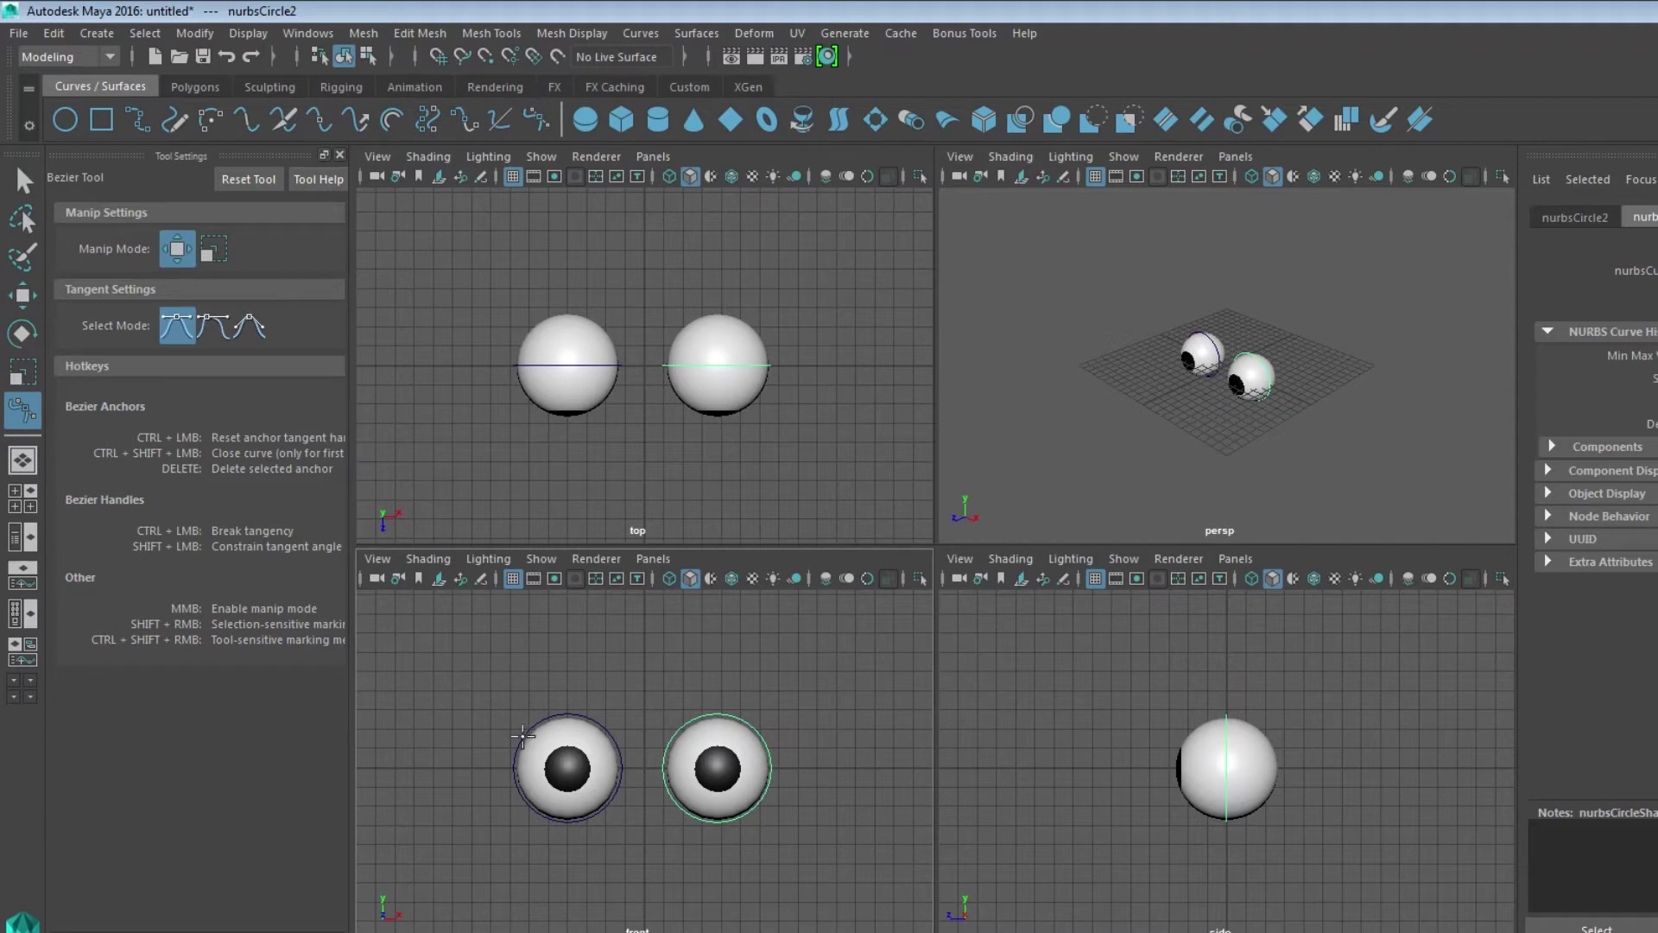
- Place Bezier anchors at the left corner, top, right corner and bottom, closing the almond outline at the start
{"action": "left_click", "coordinate": [441, 767]}
{"action": "left_click", "coordinate": [645, 673]}
{"action": "left_click_drag", "start_coordinate": [645, 674], "coordinate": [771, 676]}
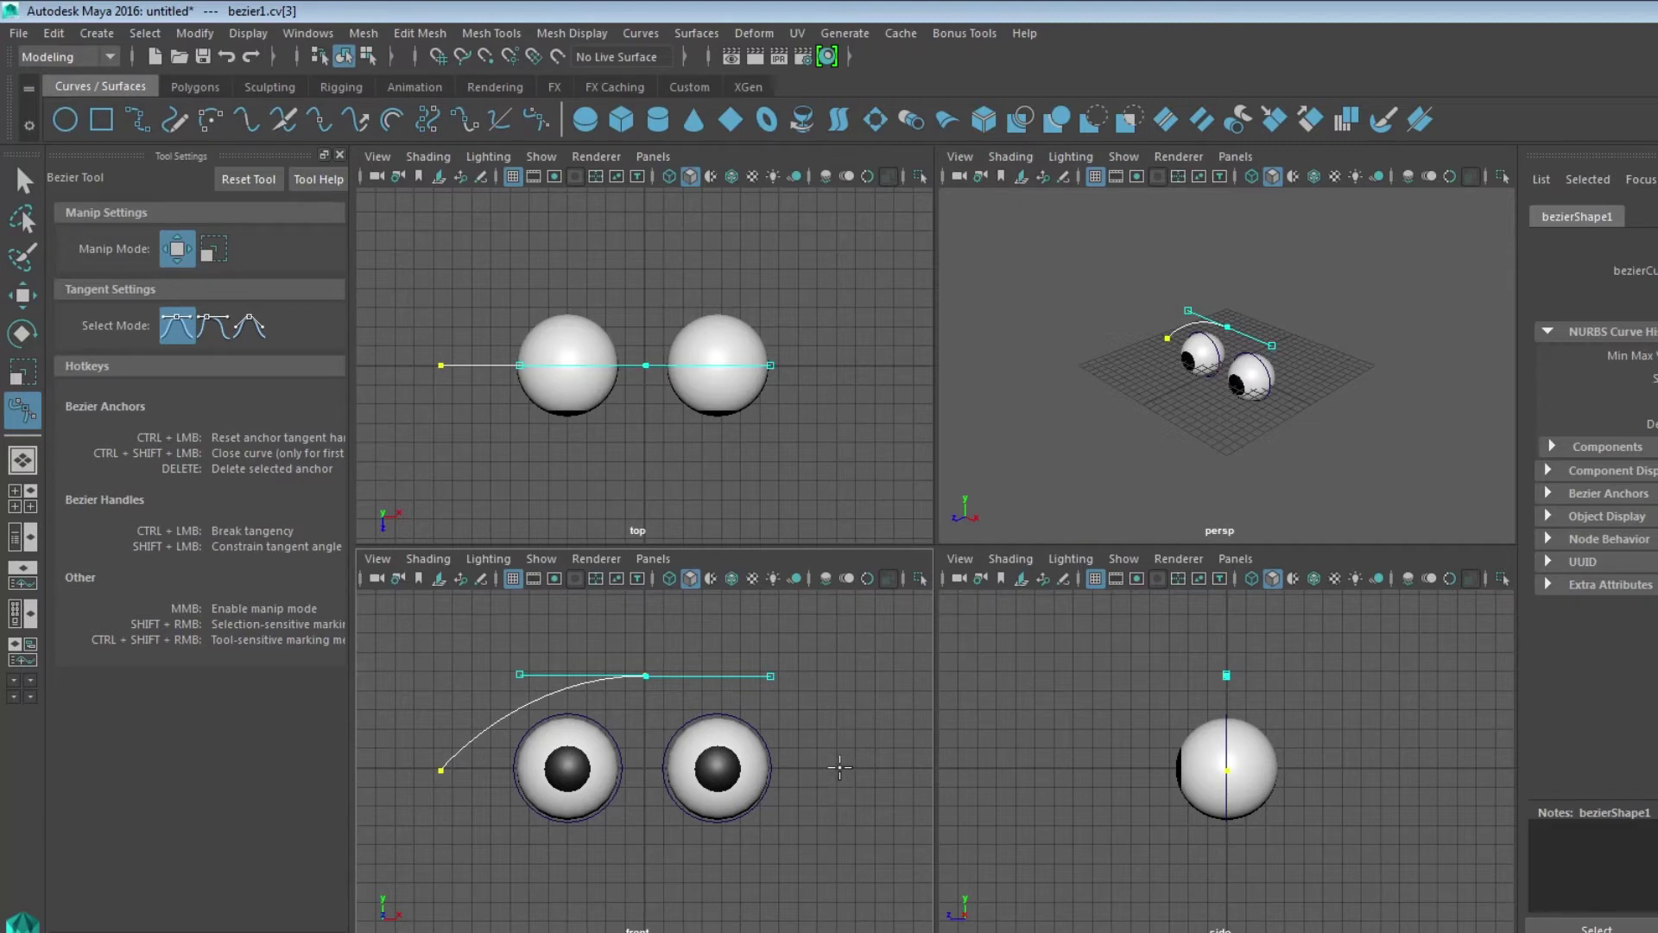
{"action": "left_click", "coordinate": [839, 767]}
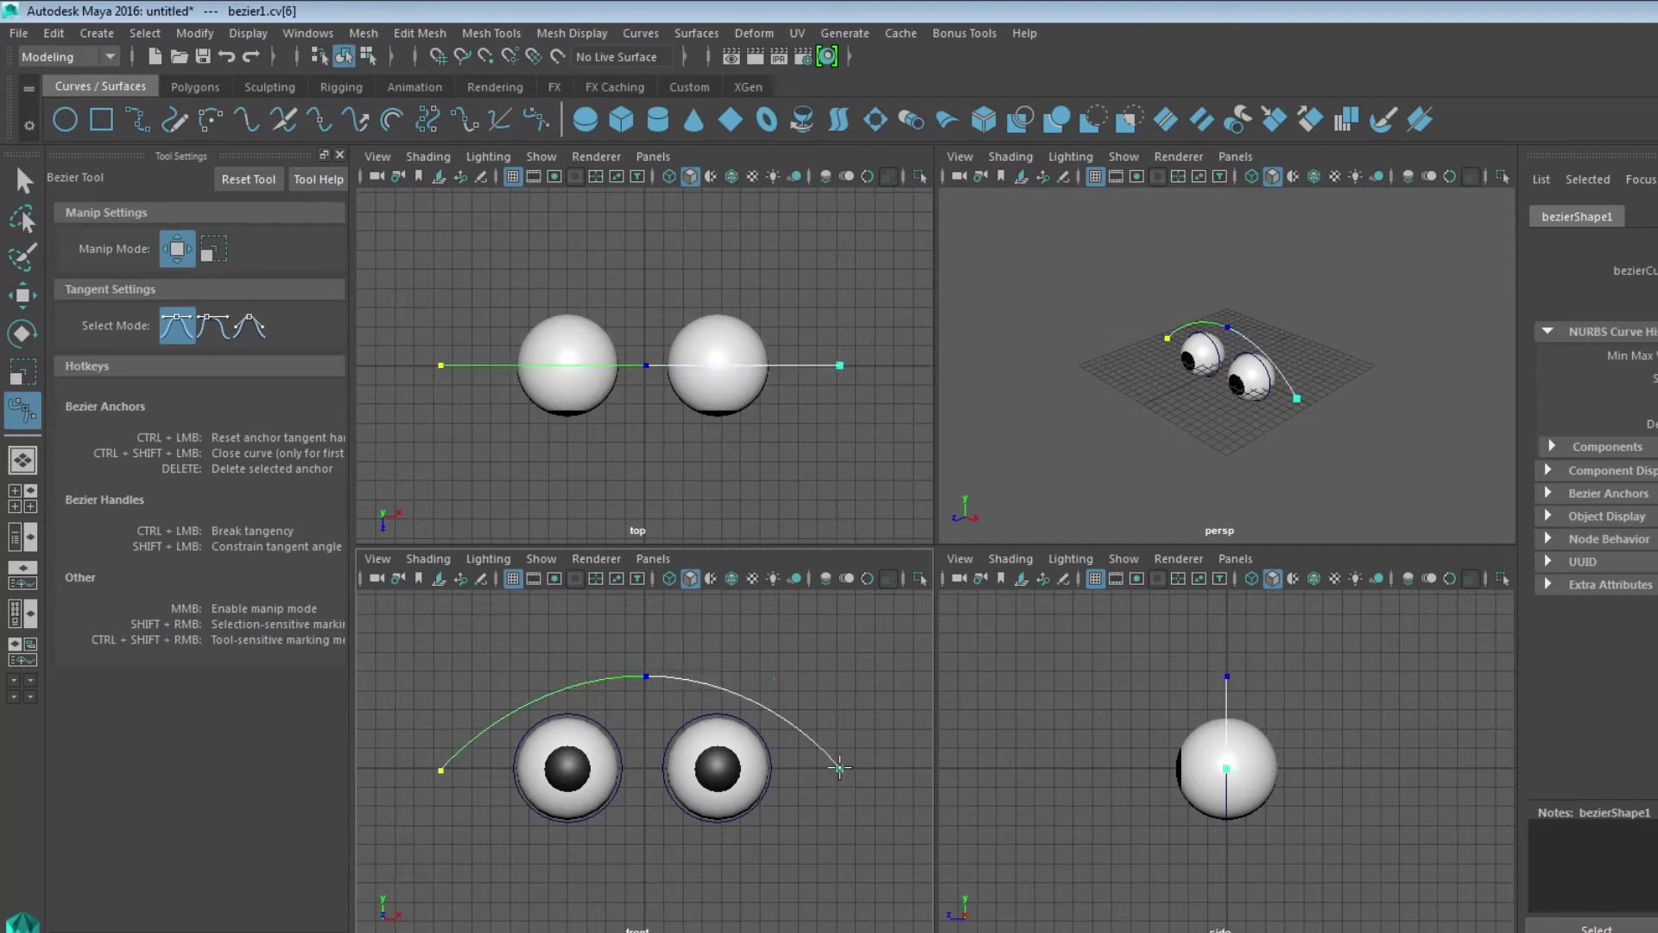
{"action": "left_click", "coordinate": [643, 846]}
{"action": "left_click_drag", "start_coordinate": [639, 842], "coordinate": [519, 846]}
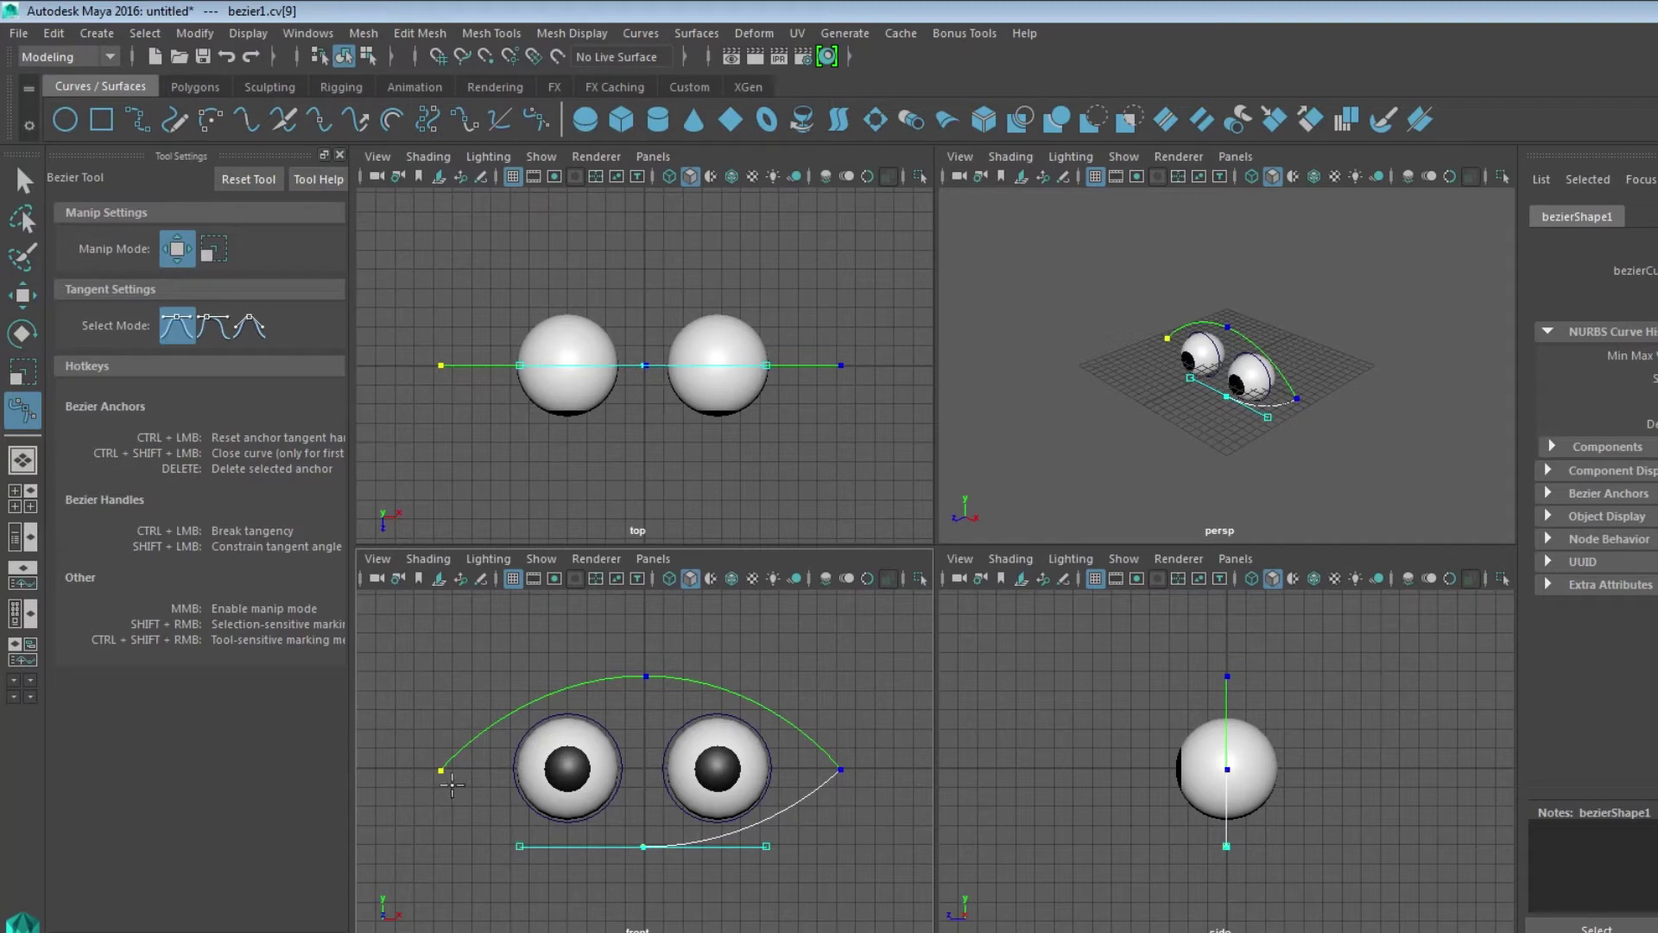
{"action": "left_click_drag", "start_coordinate": [442, 770], "coordinate": [451, 781]}
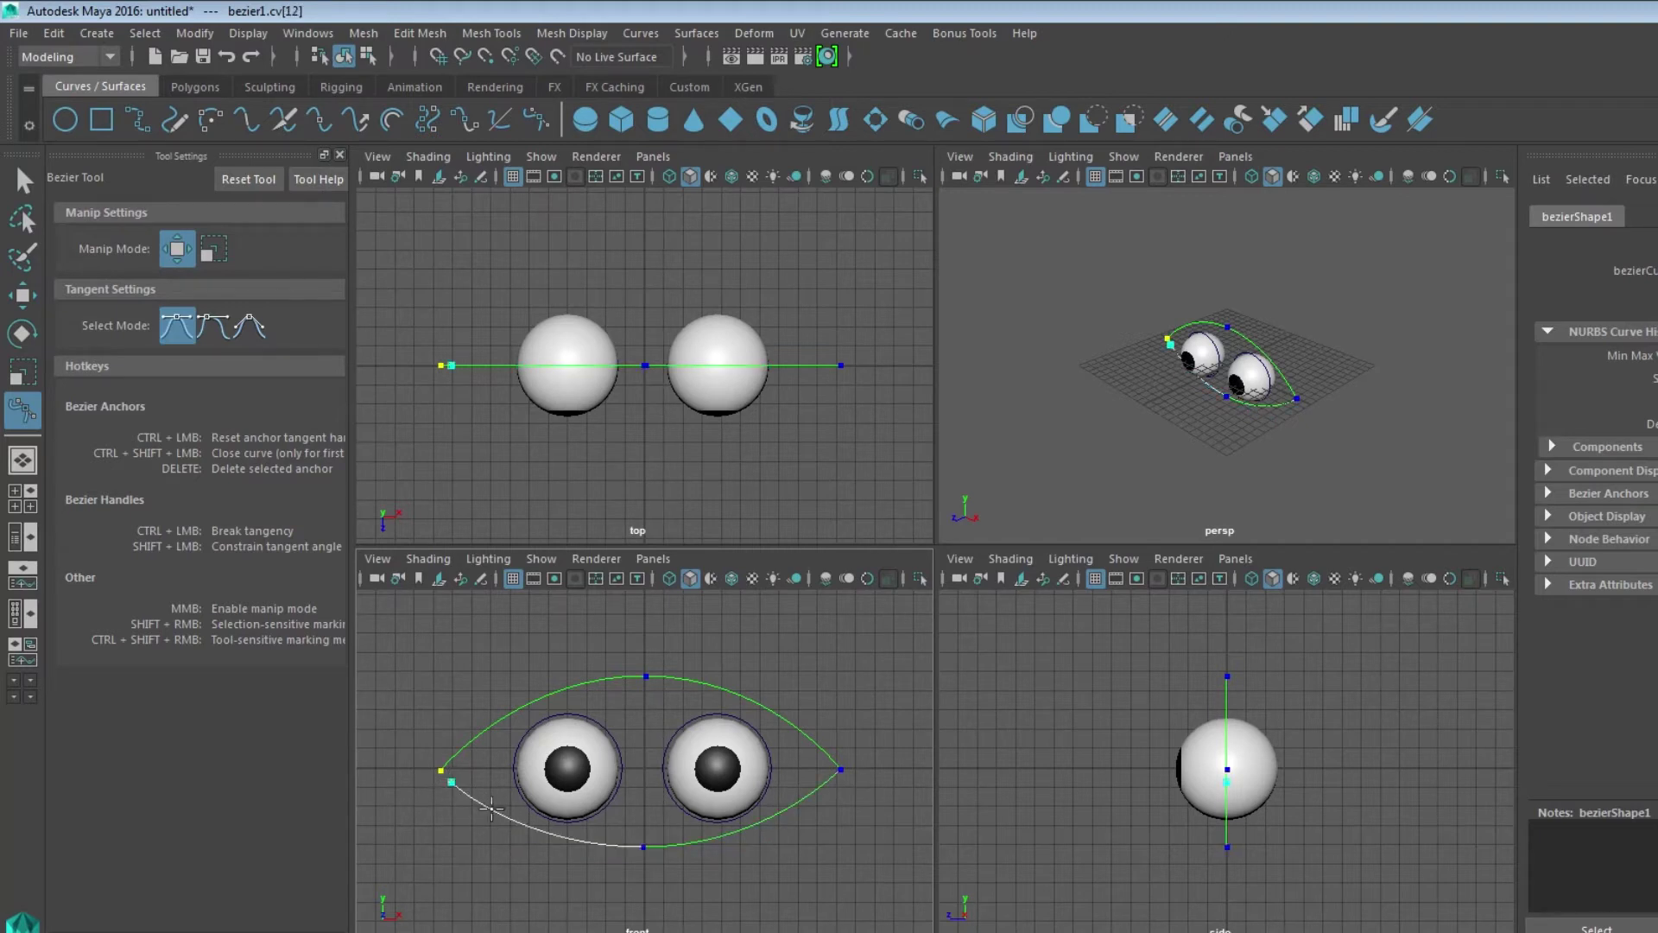
{"action": "left_click", "coordinate": [19, 183]}
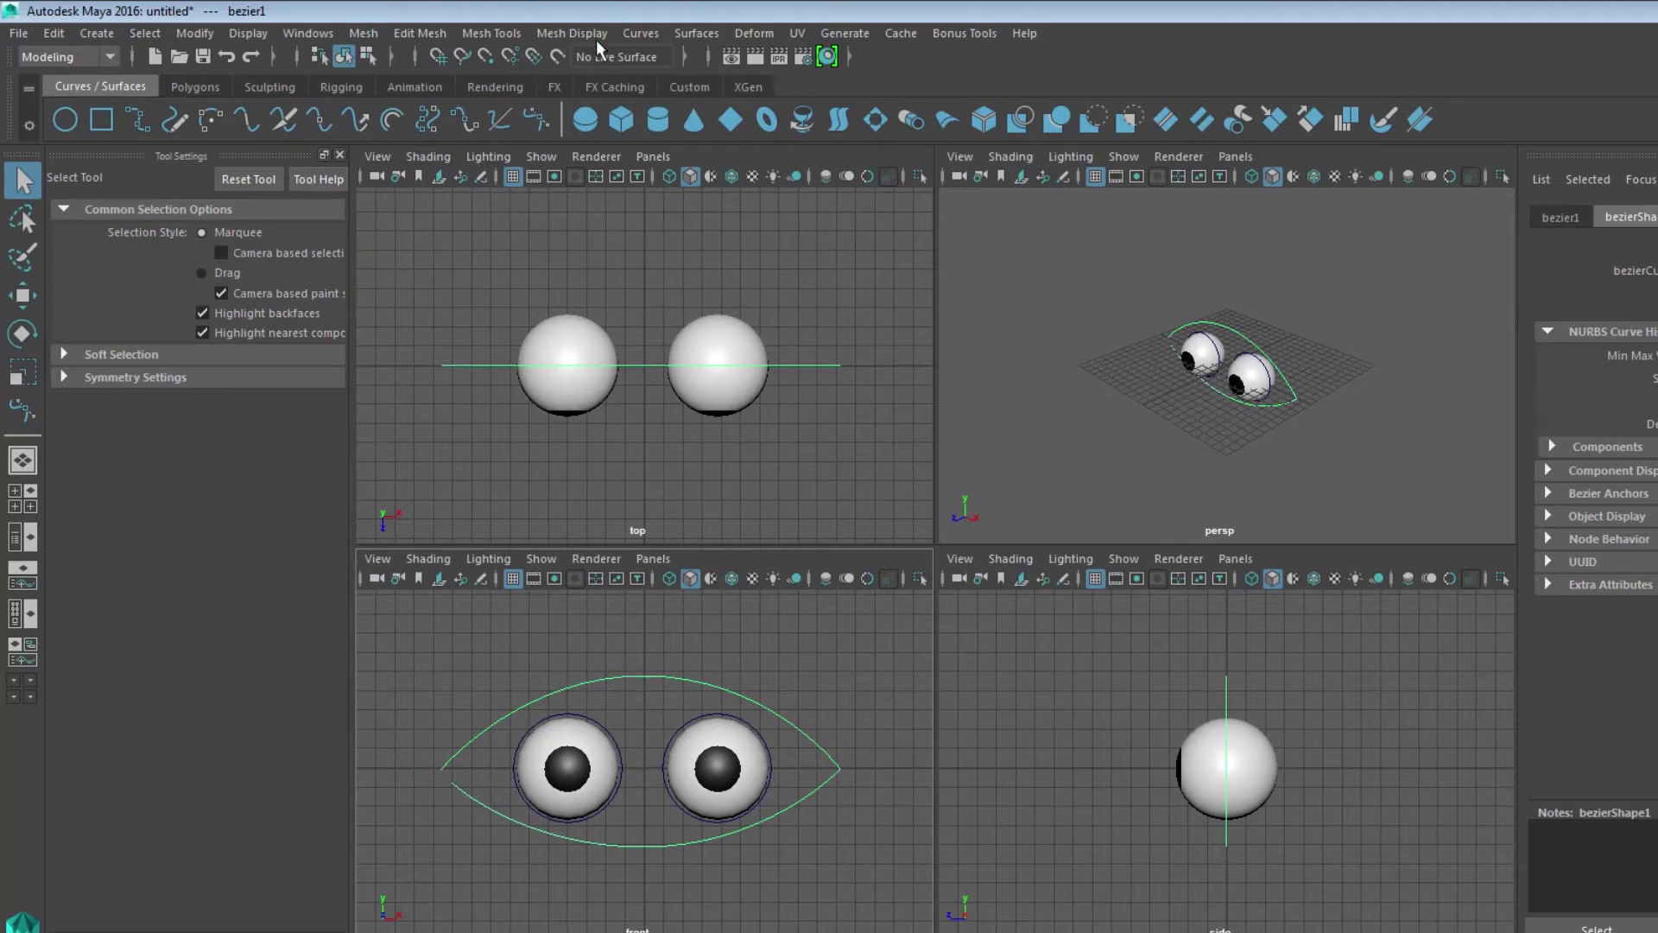
- Toggle the outline with Curves > Open/Close and marquee-select it together with both eyeballs
{"action": "left_click", "coordinate": [638, 33]}
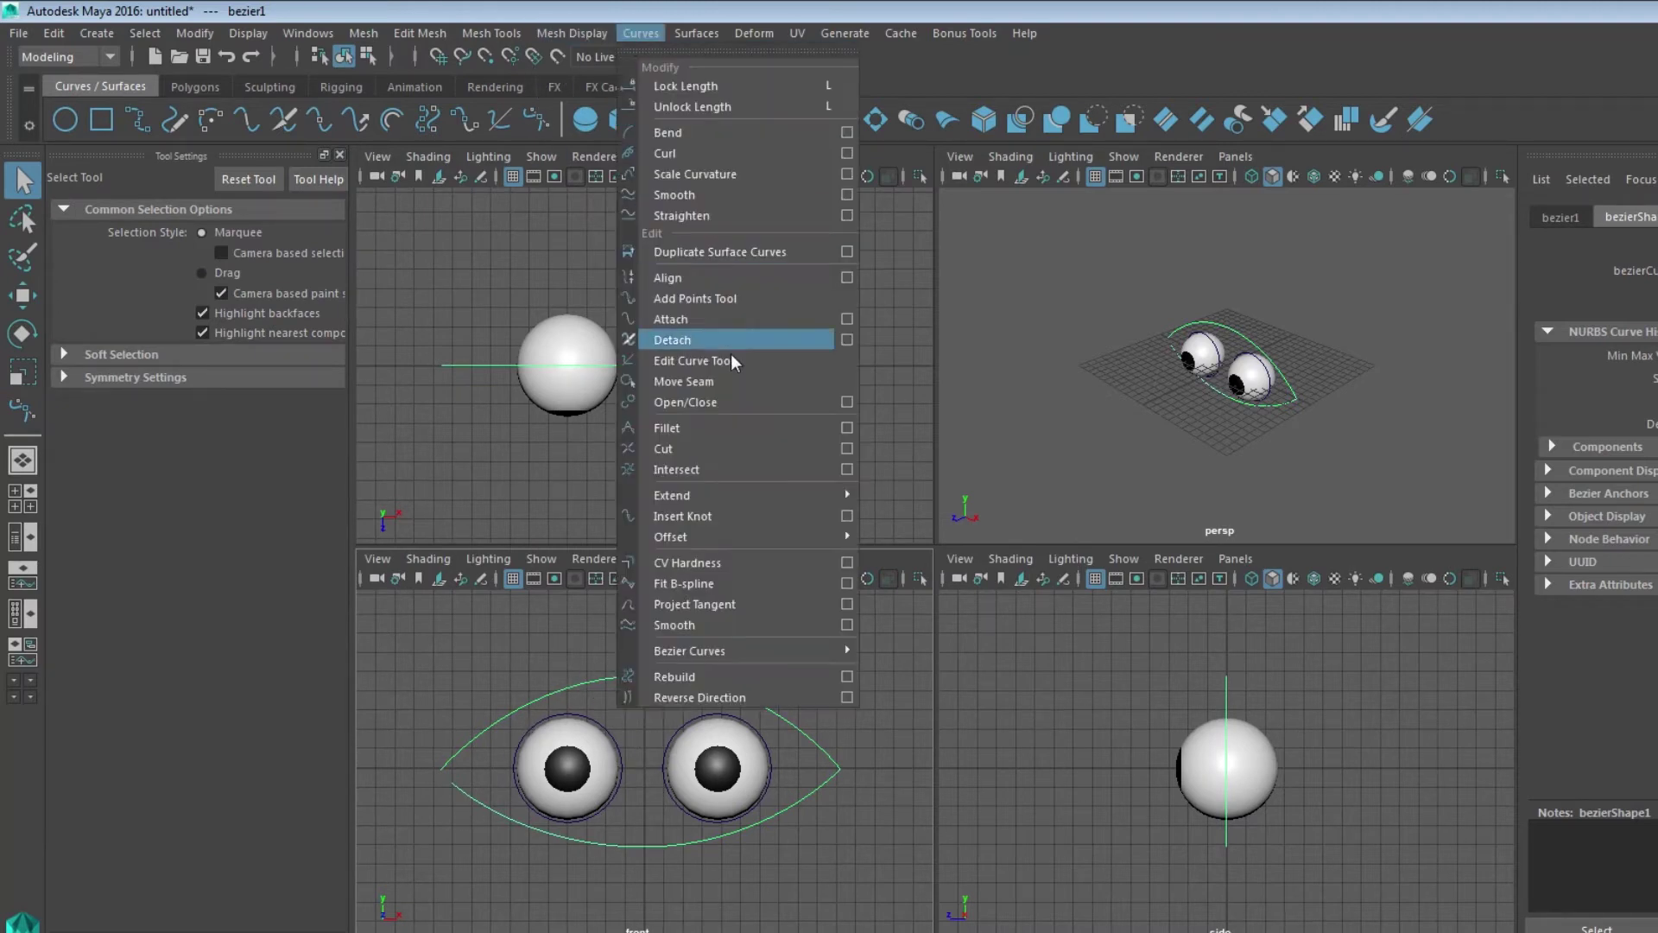
{"action": "left_click", "coordinate": [744, 402]}
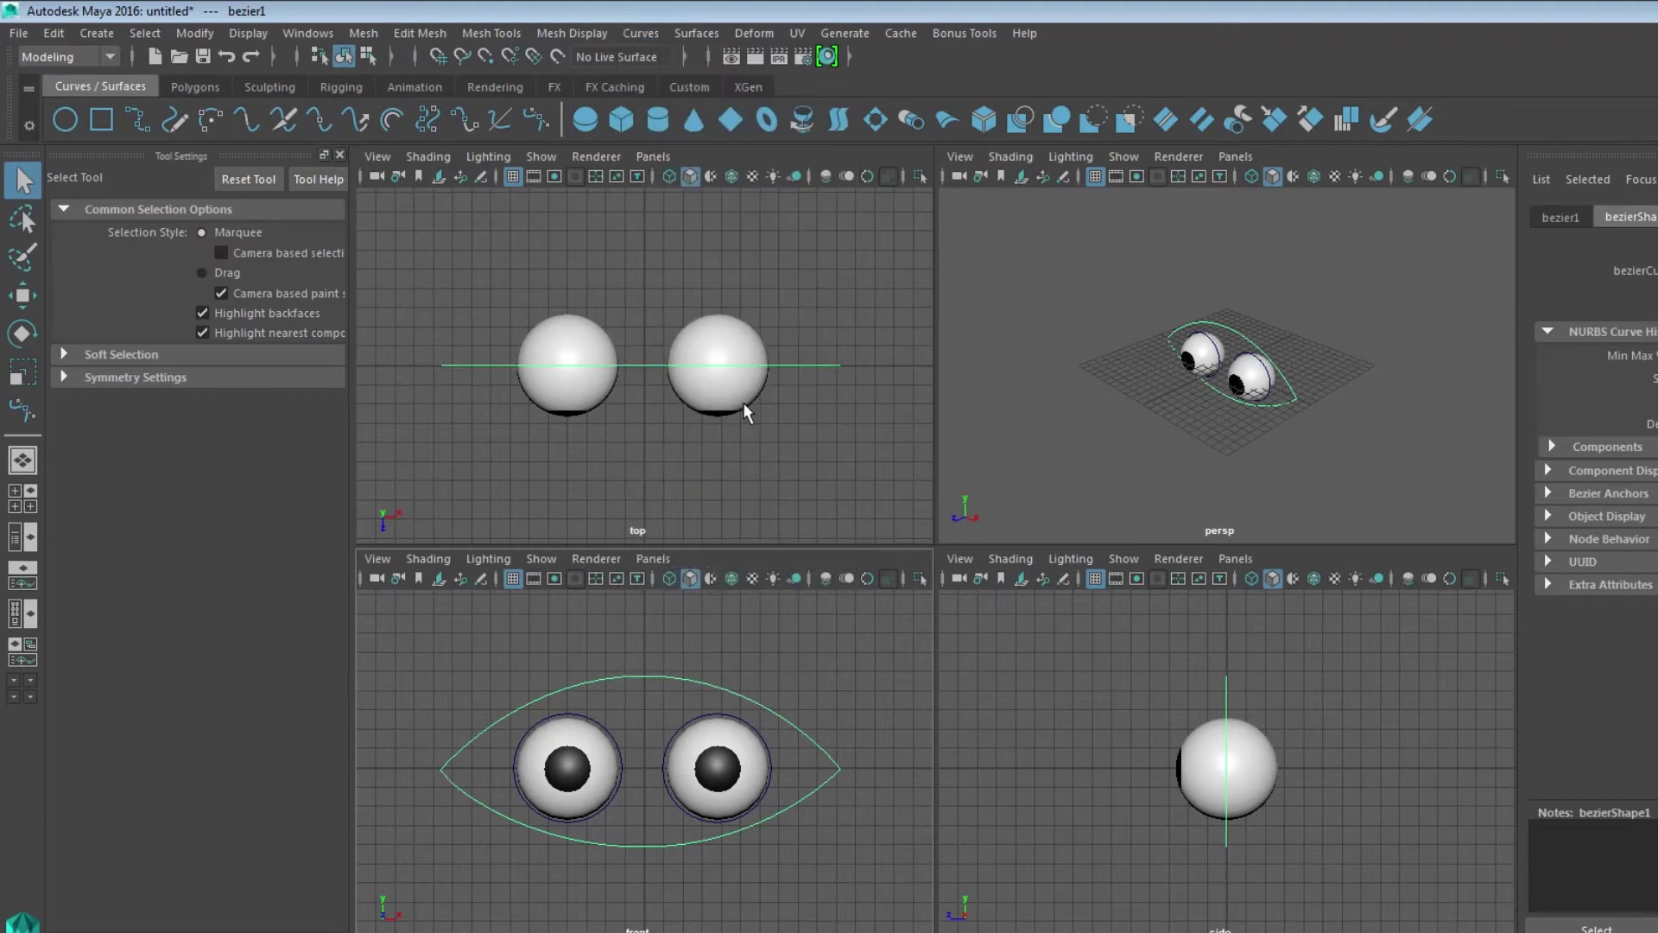
{"action": "left_click", "coordinate": [621, 769]}
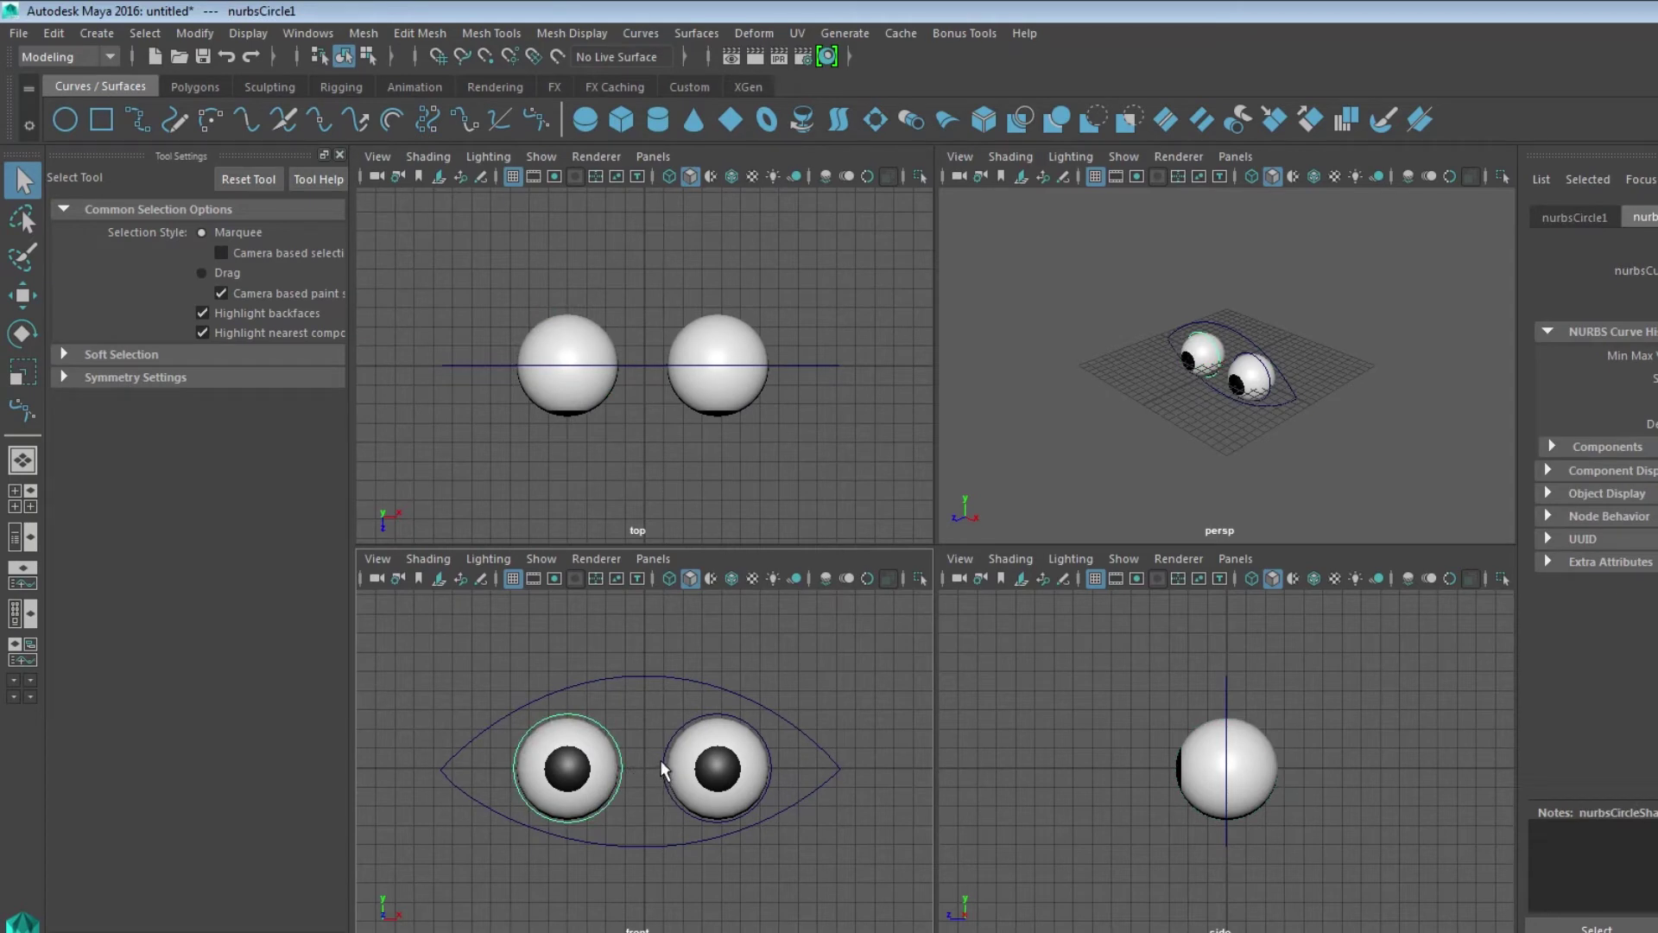
{"action": "left_click", "coordinate": [522, 652]}
{"action": "left_click_drag", "start_coordinate": [453, 613], "coordinate": [838, 888]}
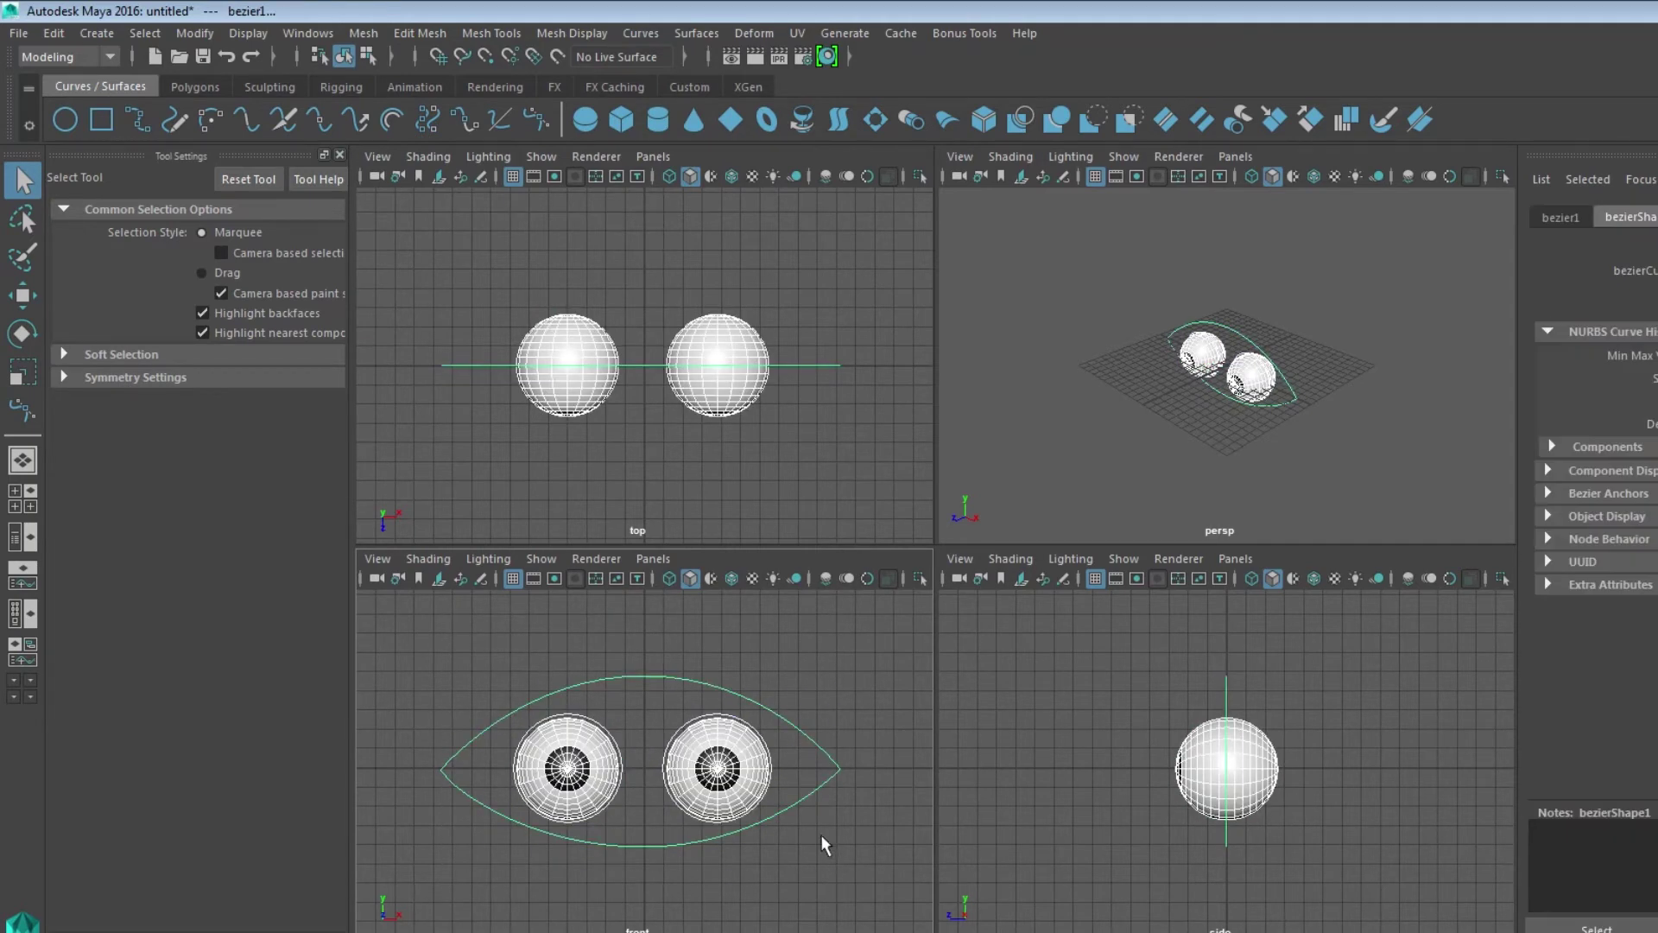
- Delete non-deformer history from the selected outline and eyeballs
{"action": "left_click", "coordinate": [60, 34]}
{"action": "mouse_move", "coordinate": [121, 297]}
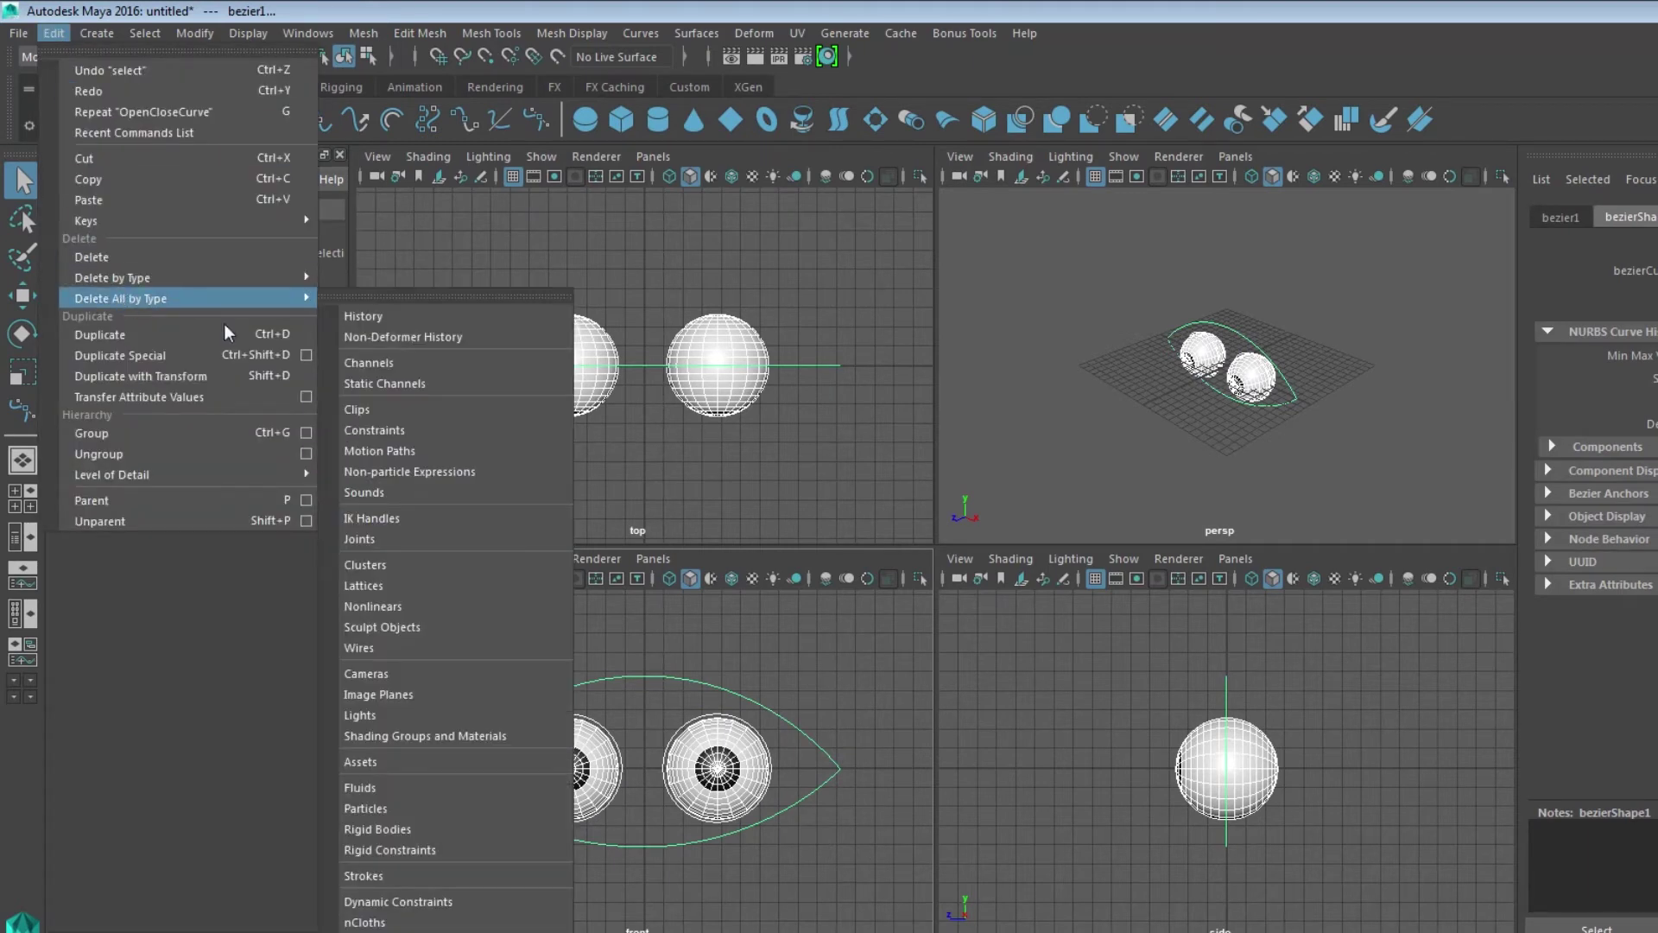
{"action": "left_click", "coordinate": [344, 318]}
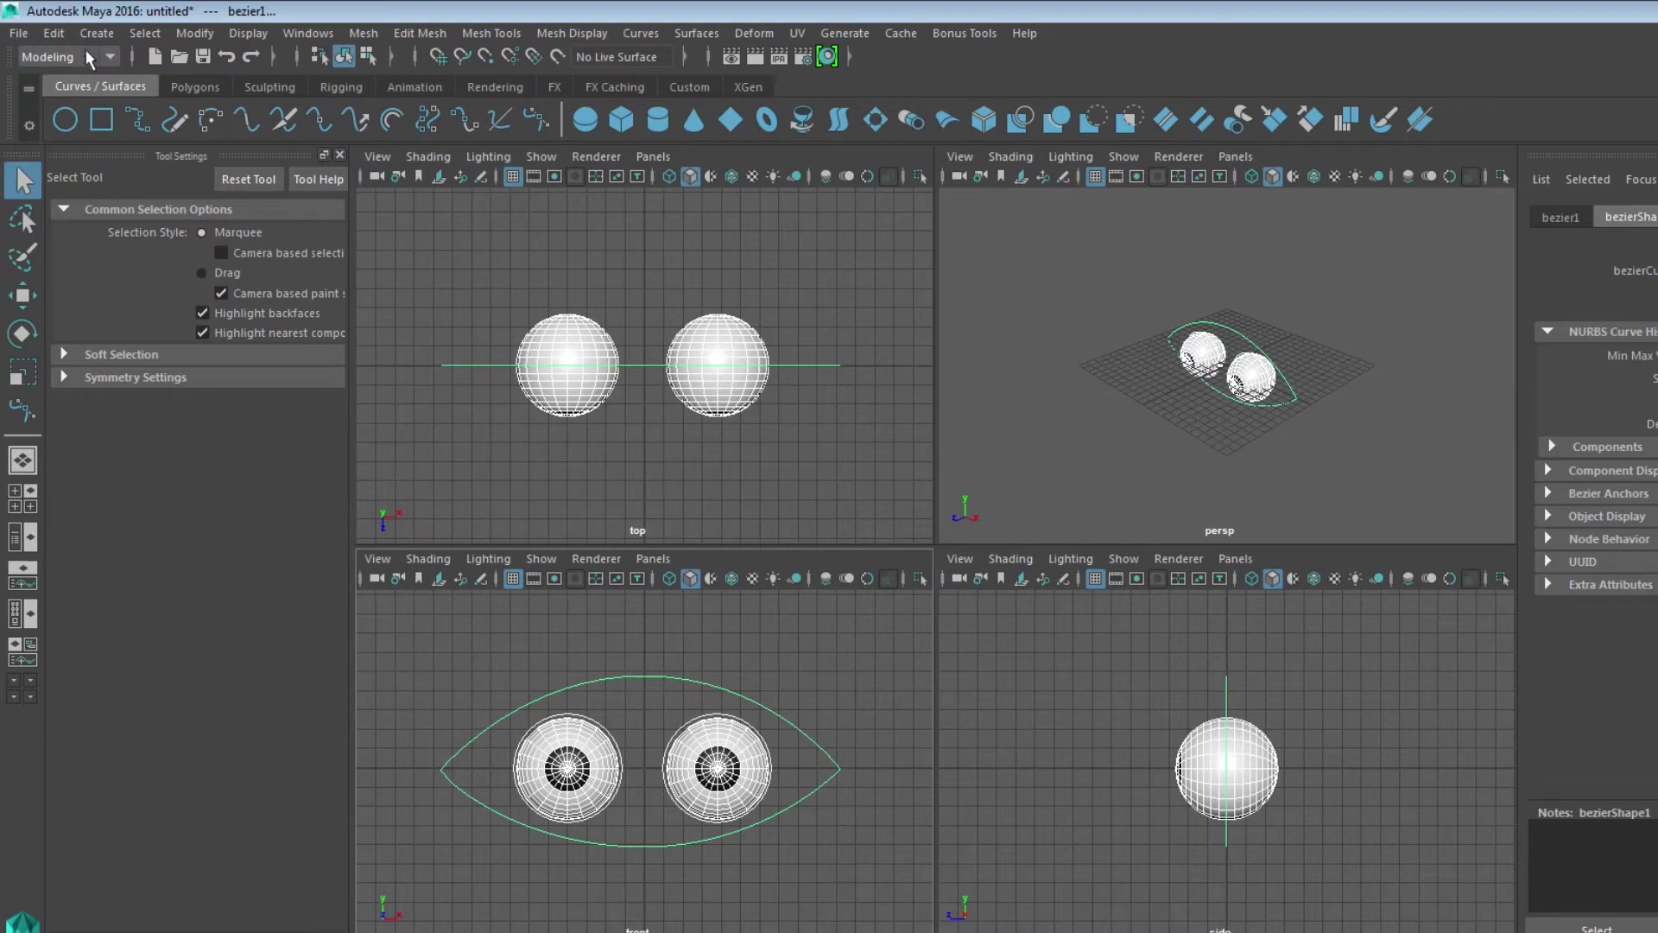
{"action": "left_click", "coordinate": [54, 34]}
{"action": "mouse_move", "coordinate": [164, 298]}
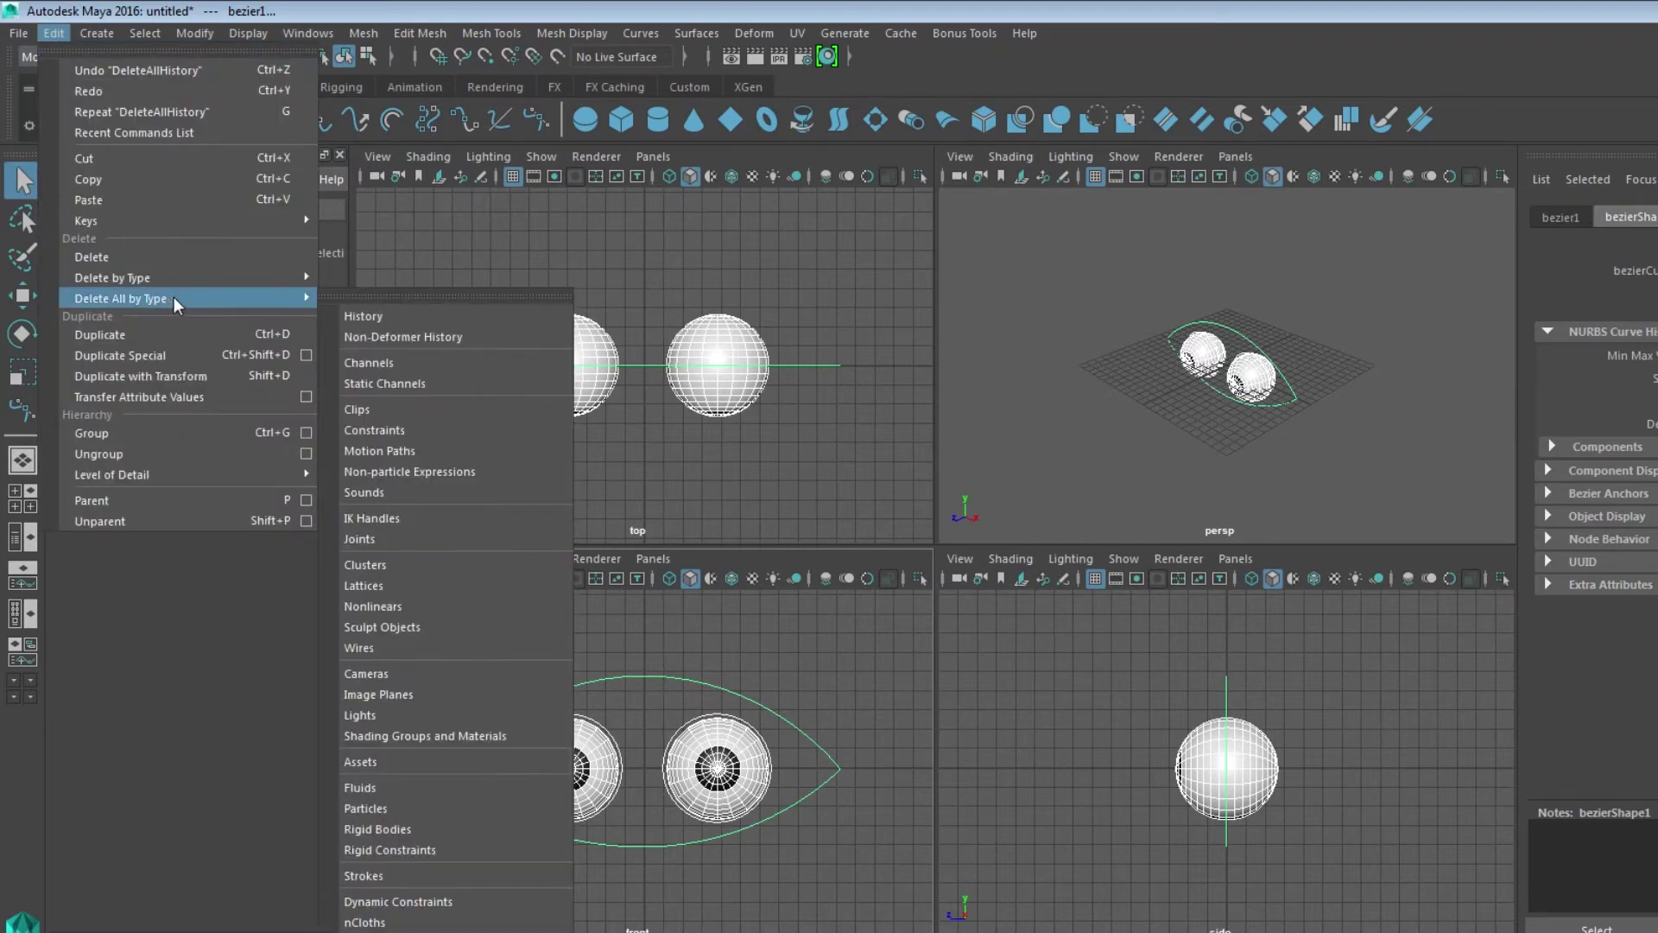
- Delete non-deformer history once more and clear the selection
{"action": "left_click", "coordinate": [401, 333]}
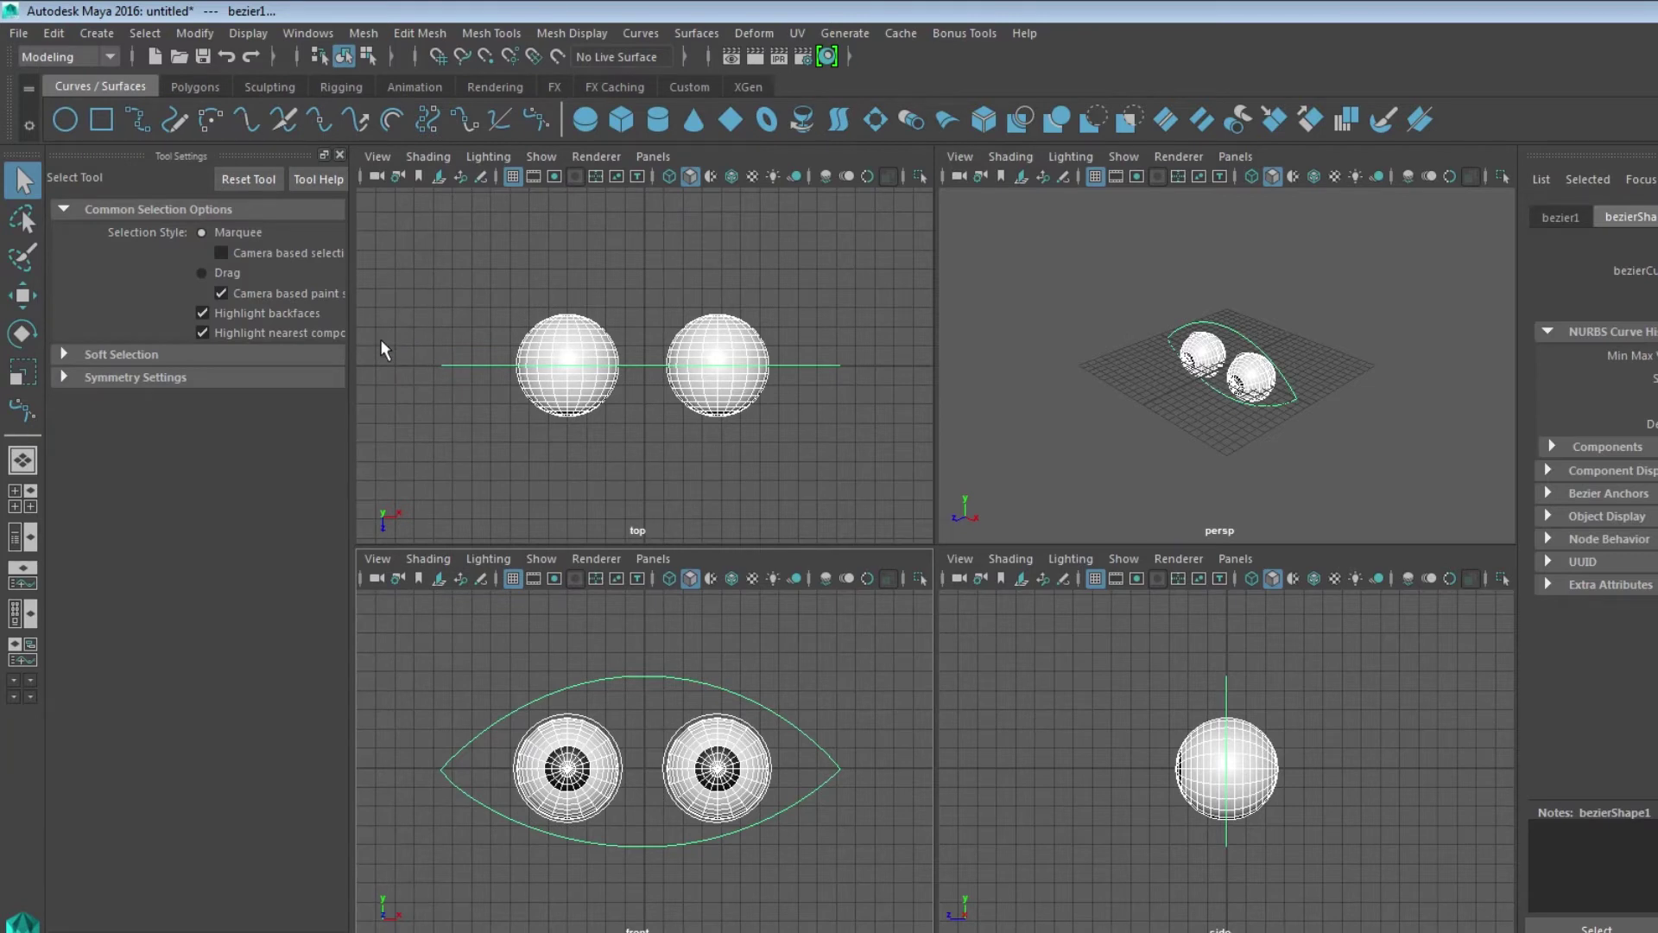
{"action": "left_click", "coordinate": [649, 727]}
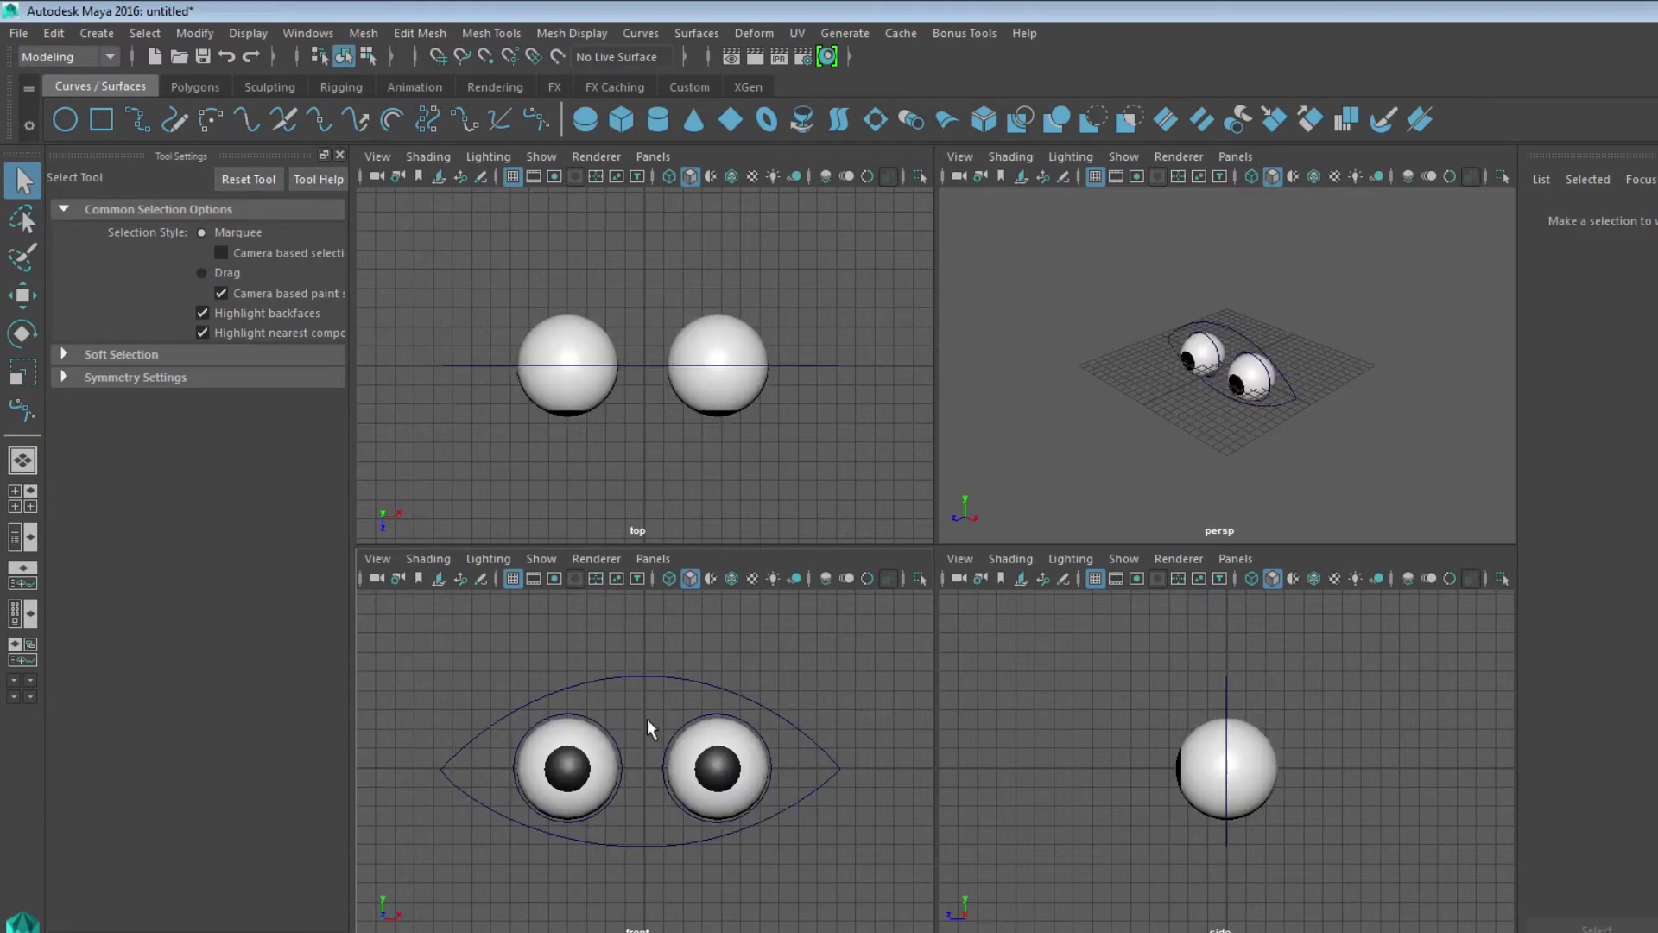
{"action": "left_click", "coordinate": [615, 734]}
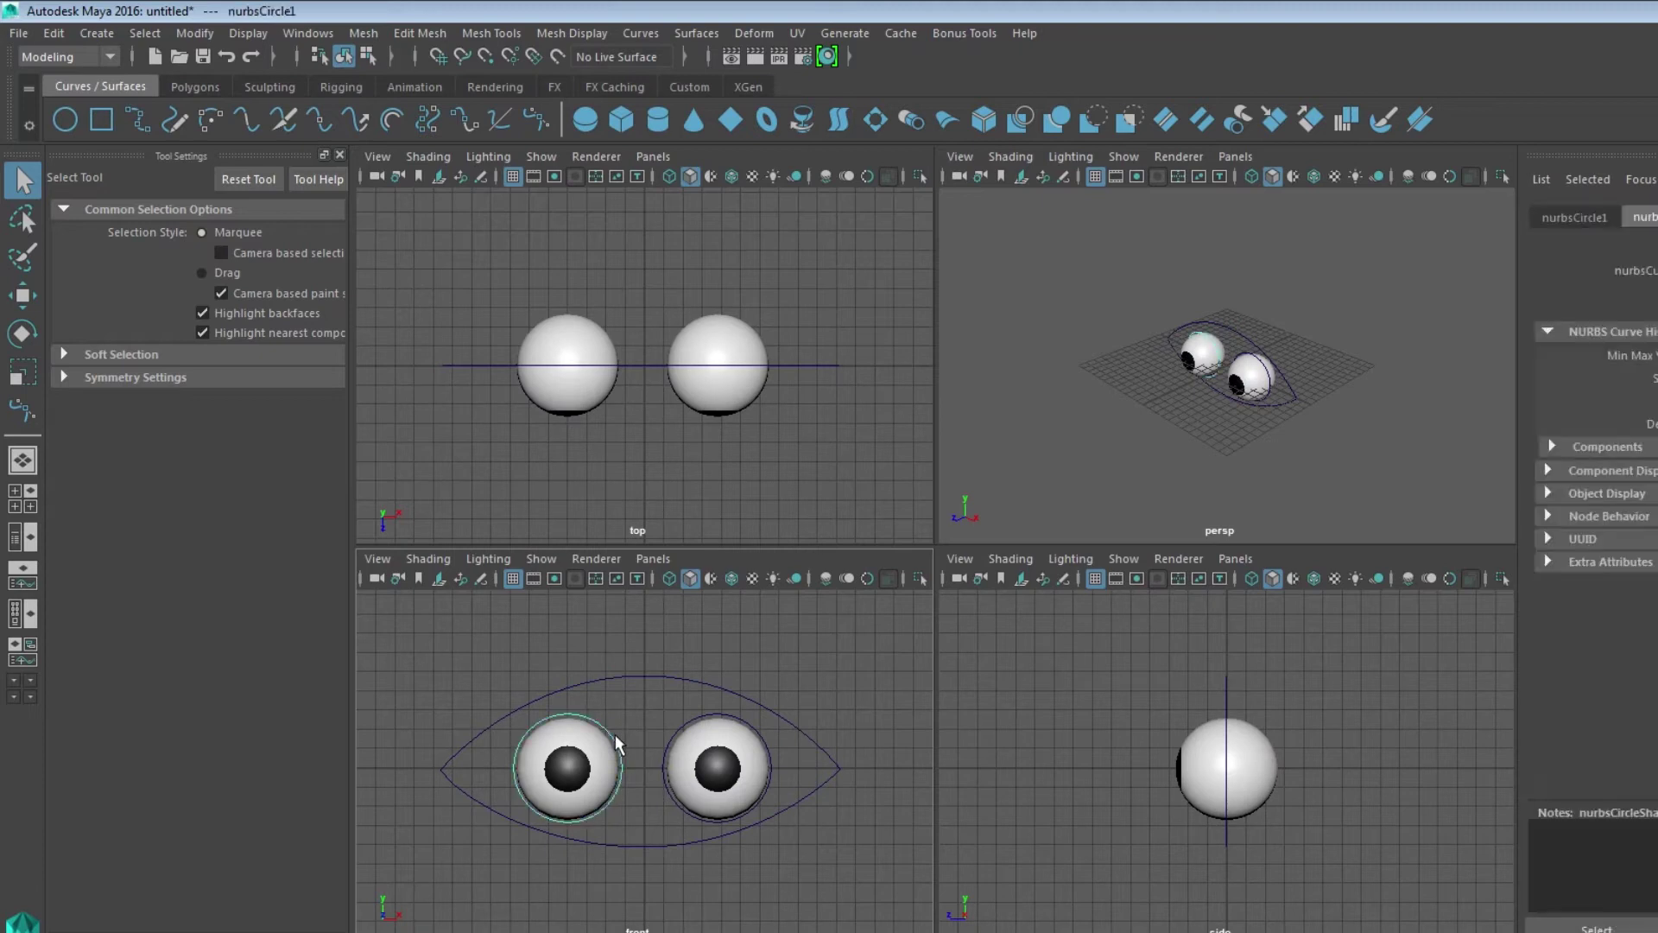
{"action": "left_click", "coordinate": [703, 730]}
{"action": "left_click", "coordinate": [662, 722]}
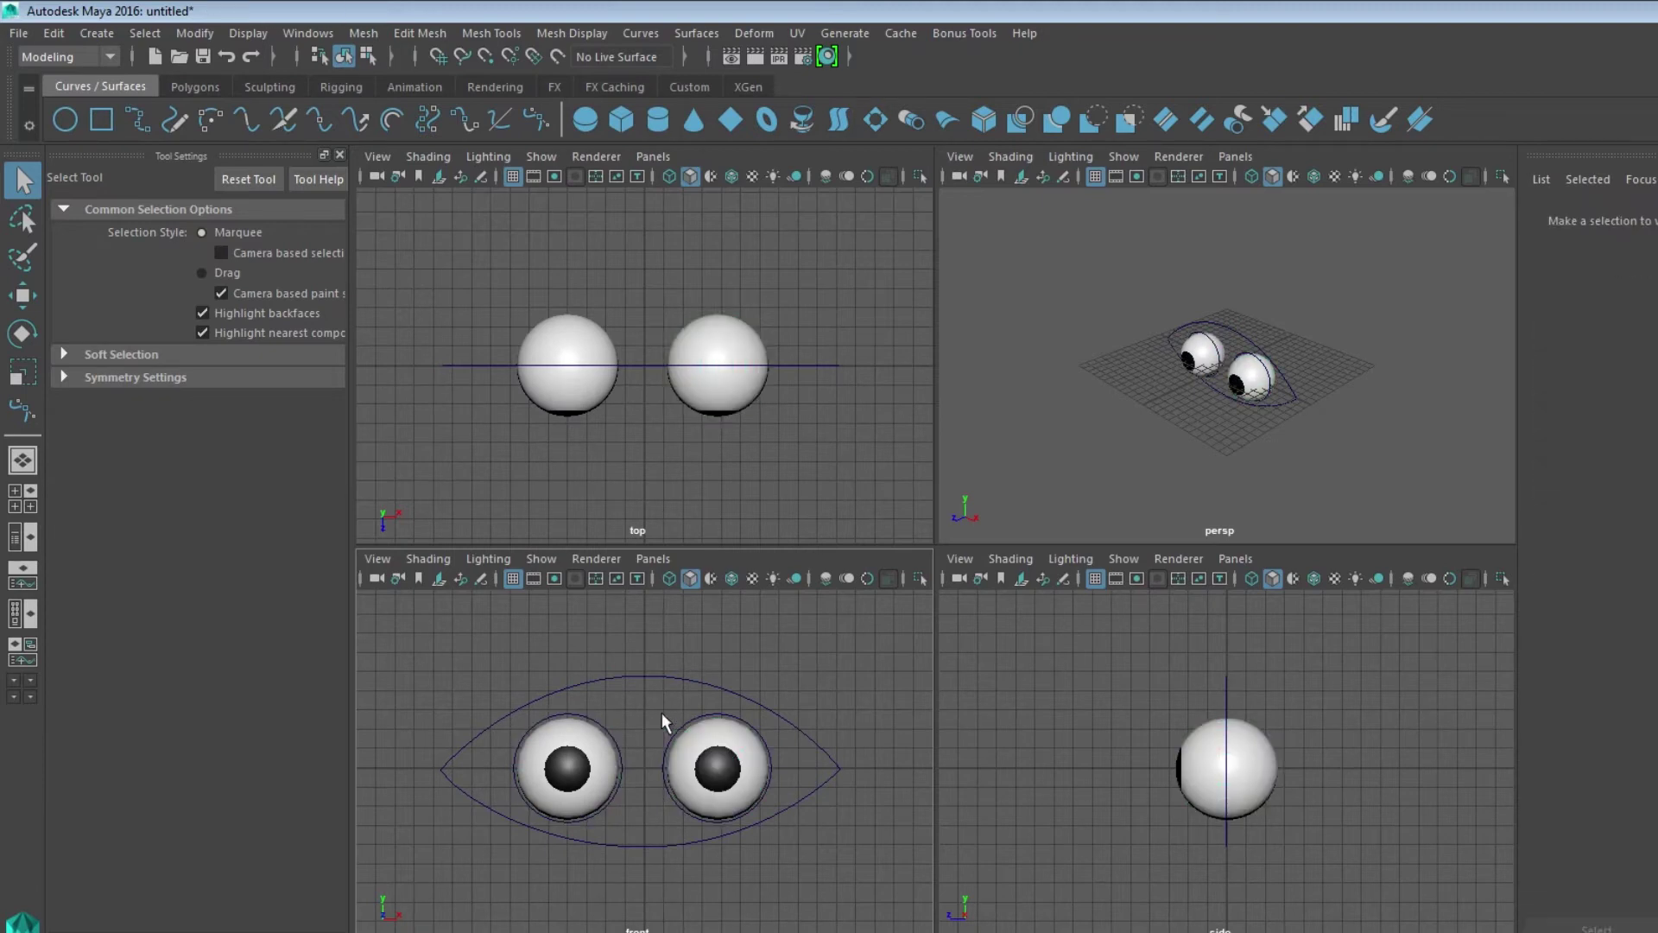
{"action": "left_click", "coordinate": [615, 738]}
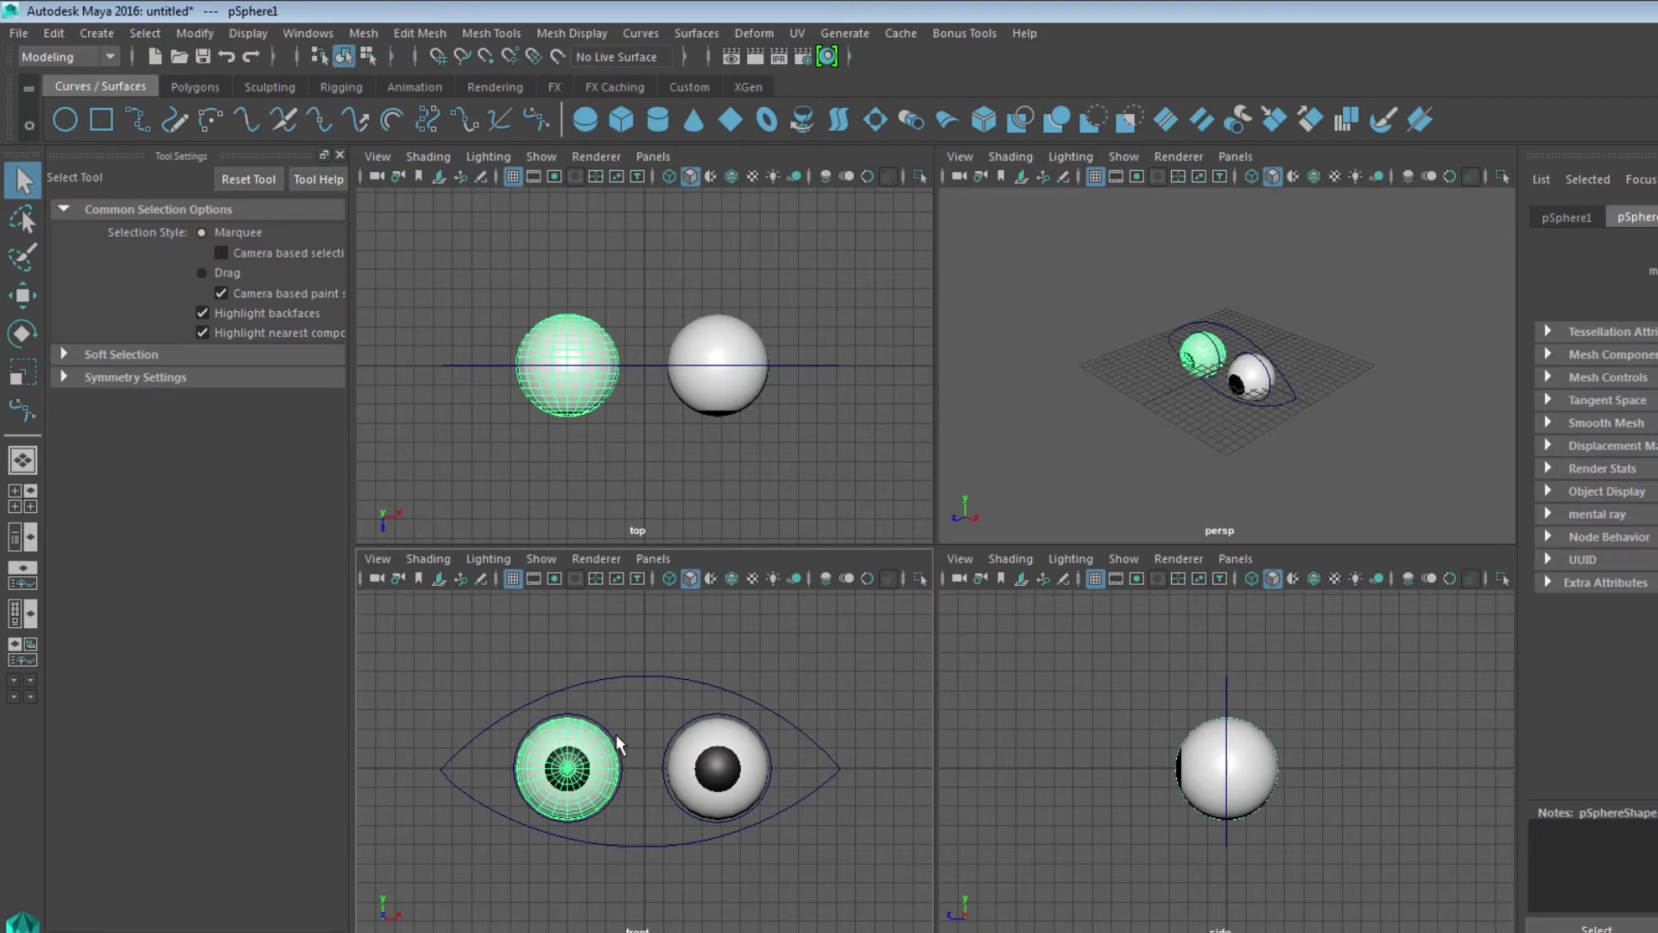
- Select both eye circles and the bezier1 outline together for moving
{"action": "left_click", "coordinate": [615, 734]}
{"action": "left_click", "coordinate": [675, 725], "text": "shift"}
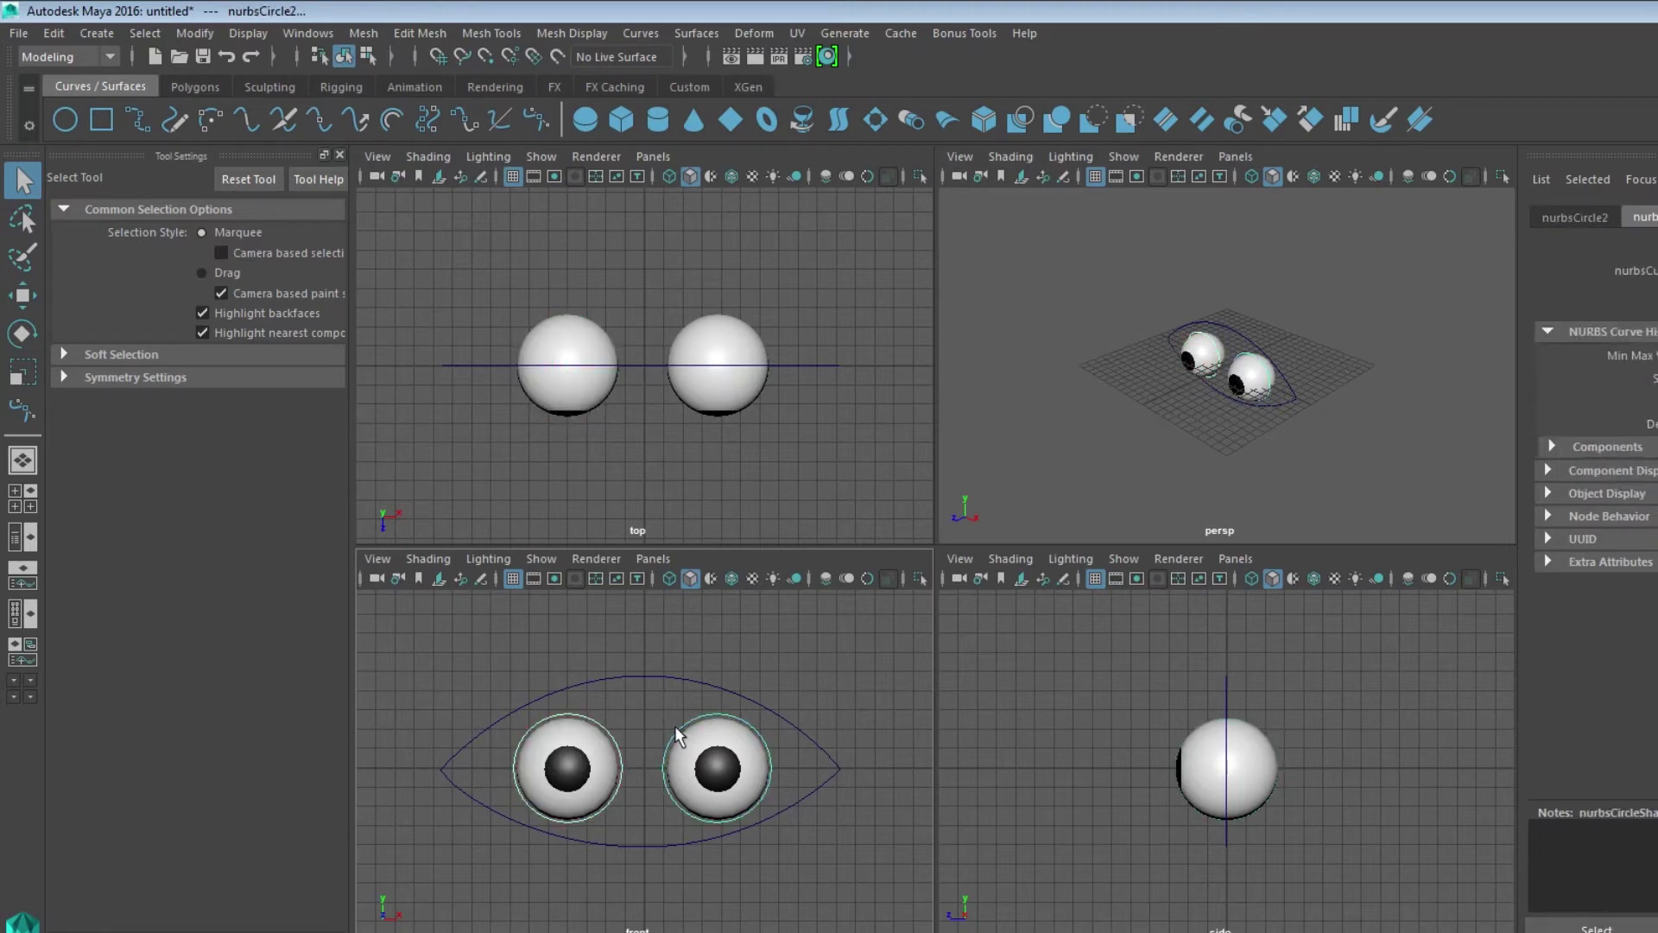
{"action": "left_click", "coordinate": [641, 673], "text": "shift"}
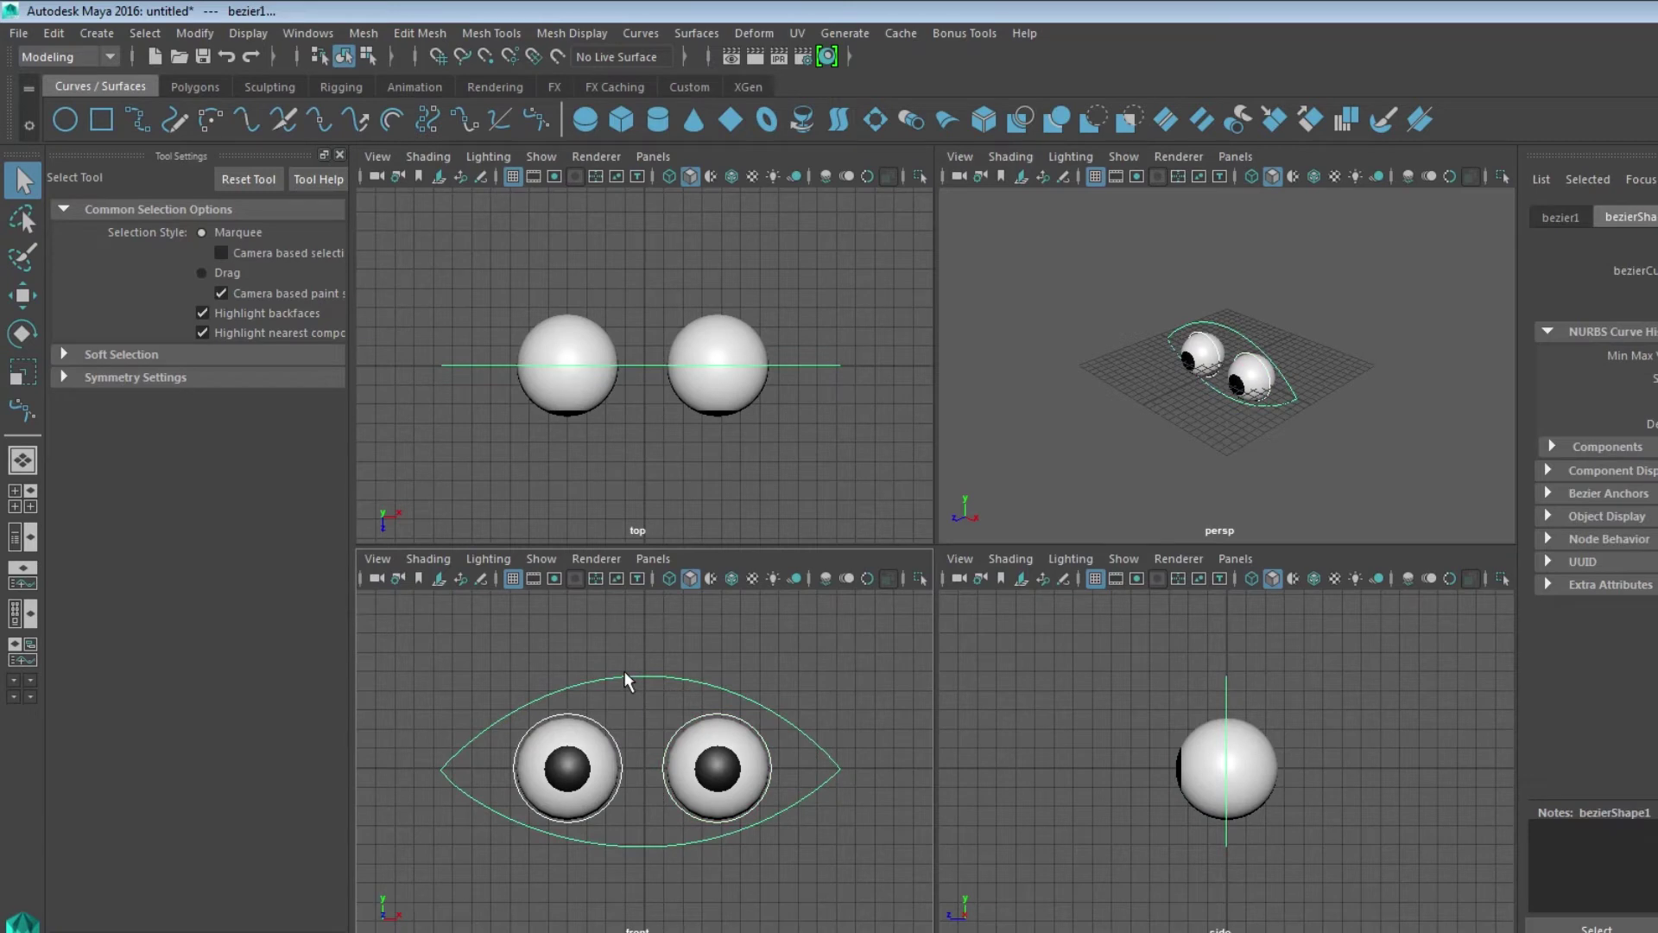
{"action": "left_click", "coordinate": [625, 673], "text": "shift"}
{"action": "left_click", "coordinate": [624, 670], "text": "shift"}
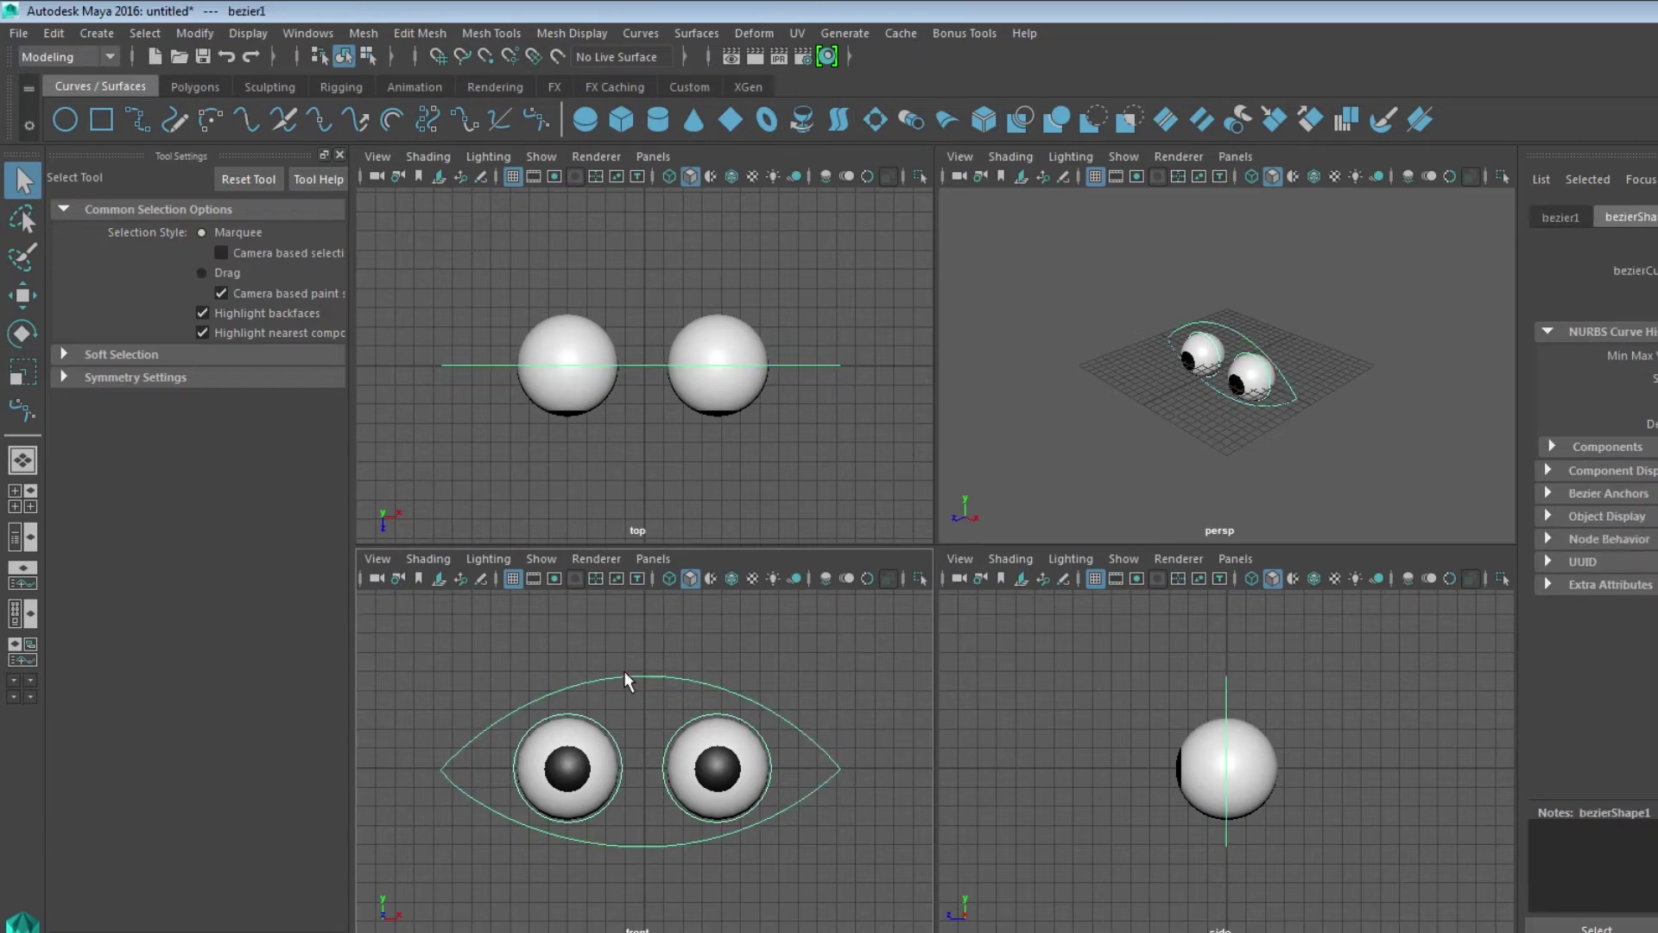
{"action": "left_click", "coordinate": [21, 310]}
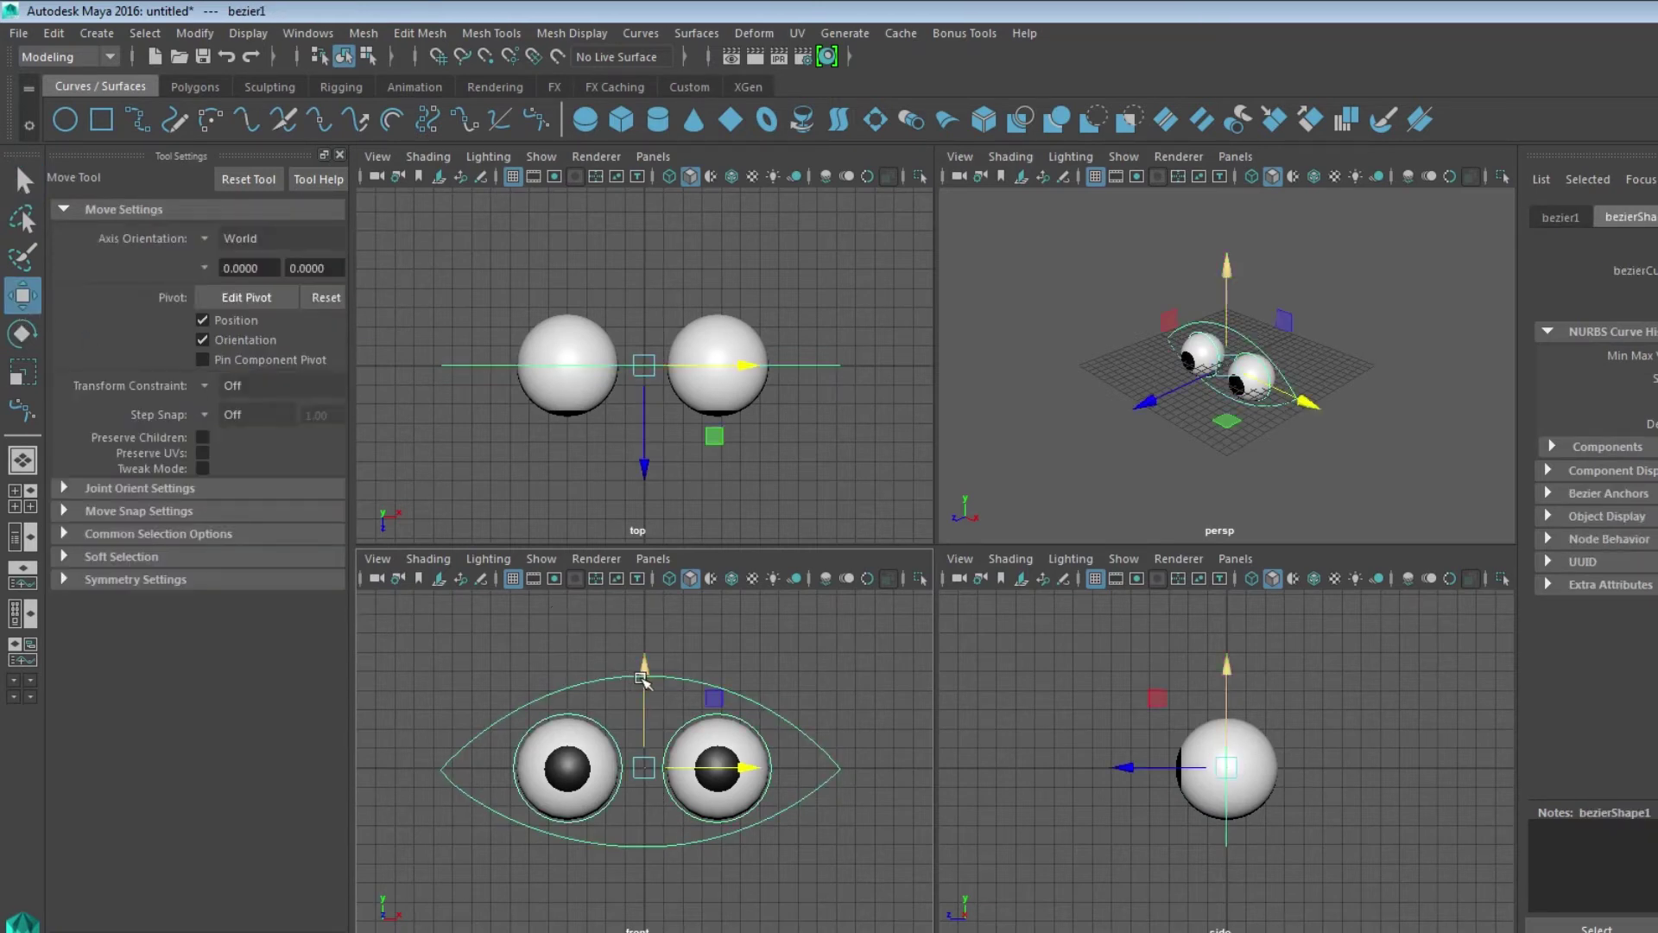
- Slide the bezier1 outline and both eye circles forward along Z, in front of the eyeballs
{"action": "left_click_drag", "start_coordinate": [642, 679], "coordinate": [641, 592]}
{"action": "key", "text": "ctrl+z"}
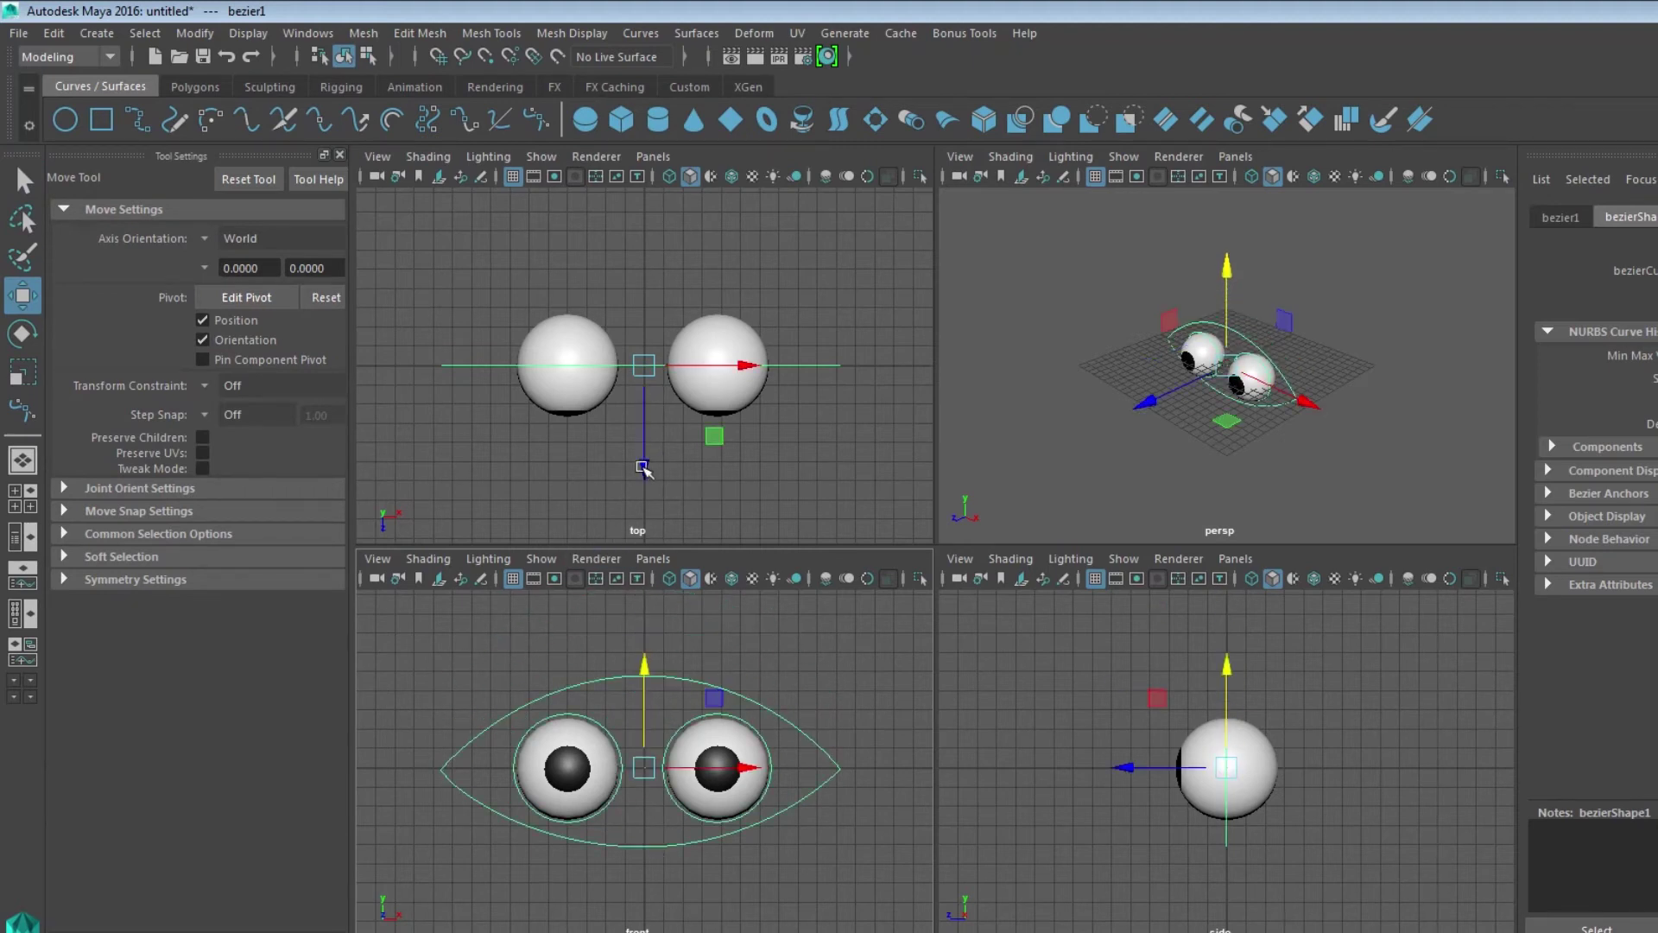
{"action": "left_click_drag", "start_coordinate": [646, 468], "coordinate": [604, 723]}
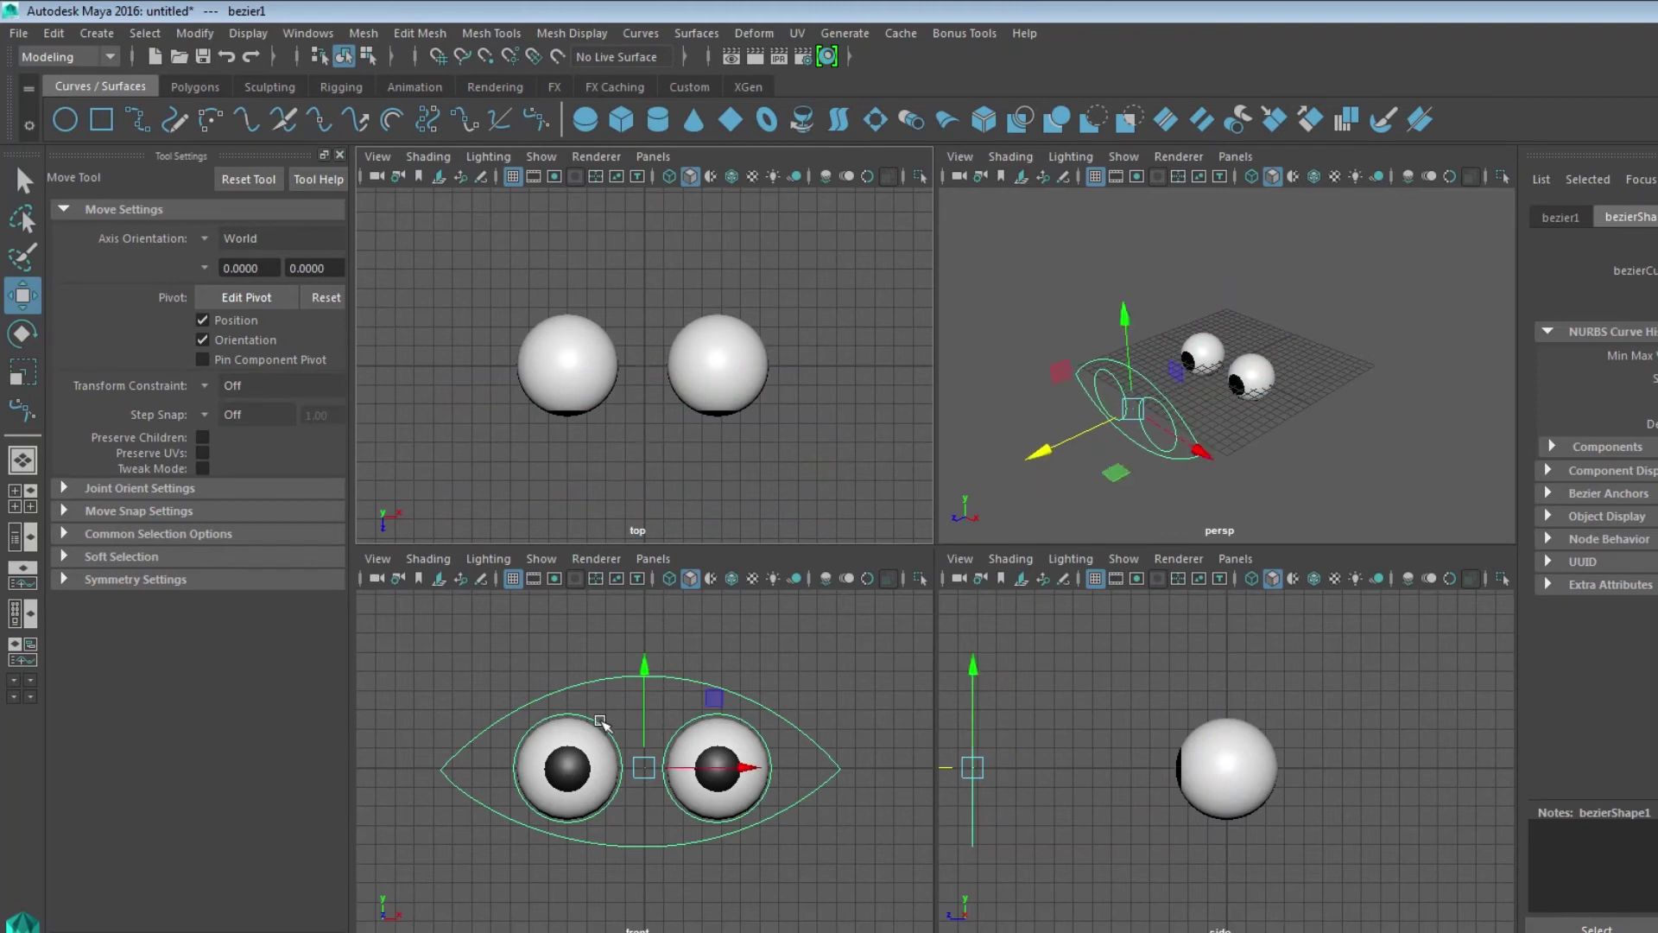
{"action": "left_click", "coordinate": [1280, 416]}
{"action": "left_click", "coordinate": [1176, 439]}
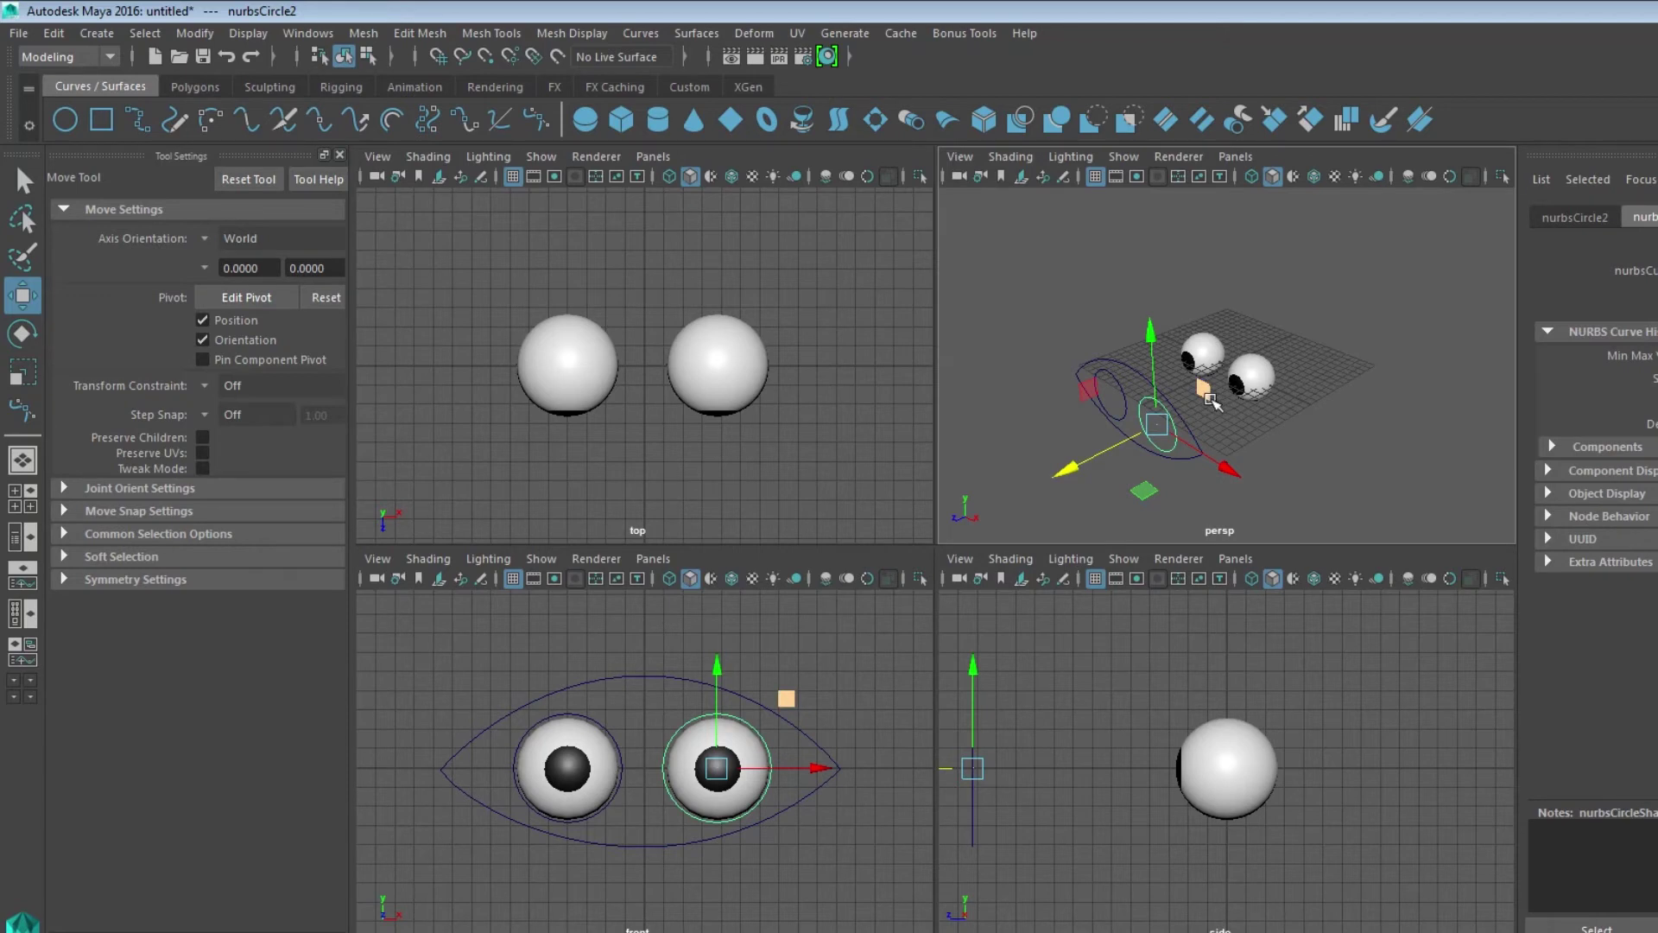
- With the right eyeball selected, bring up Constrain > Aim options from the Animation menu set
{"action": "left_click", "coordinate": [1254, 382]}
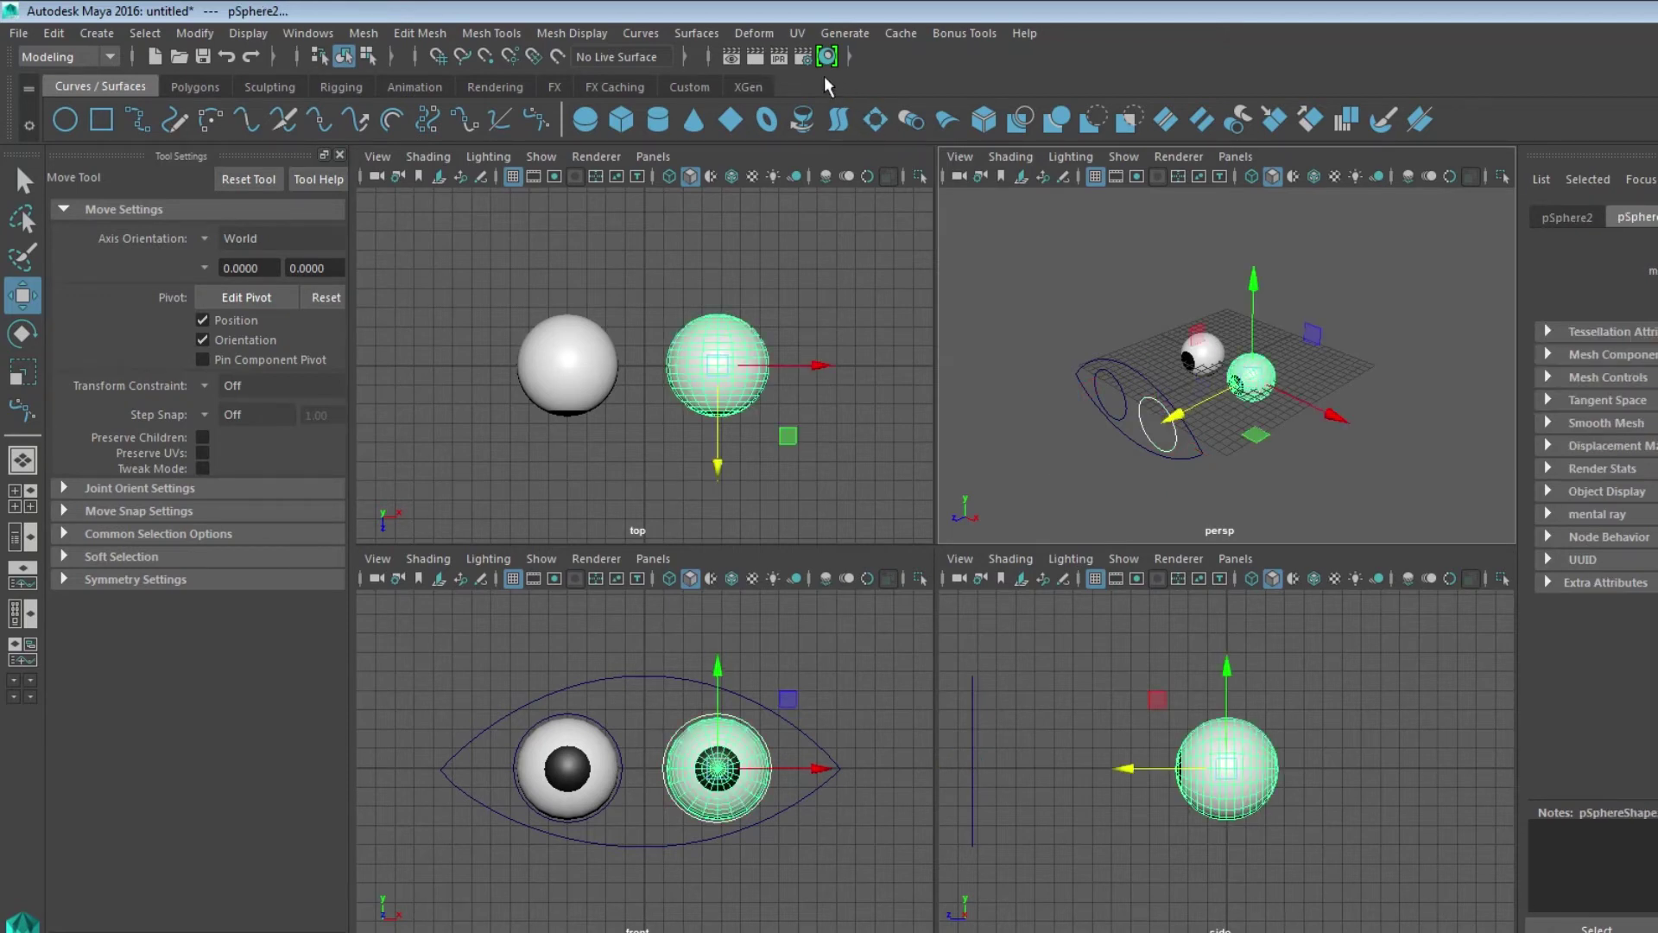
{"action": "left_click", "coordinate": [109, 57]}
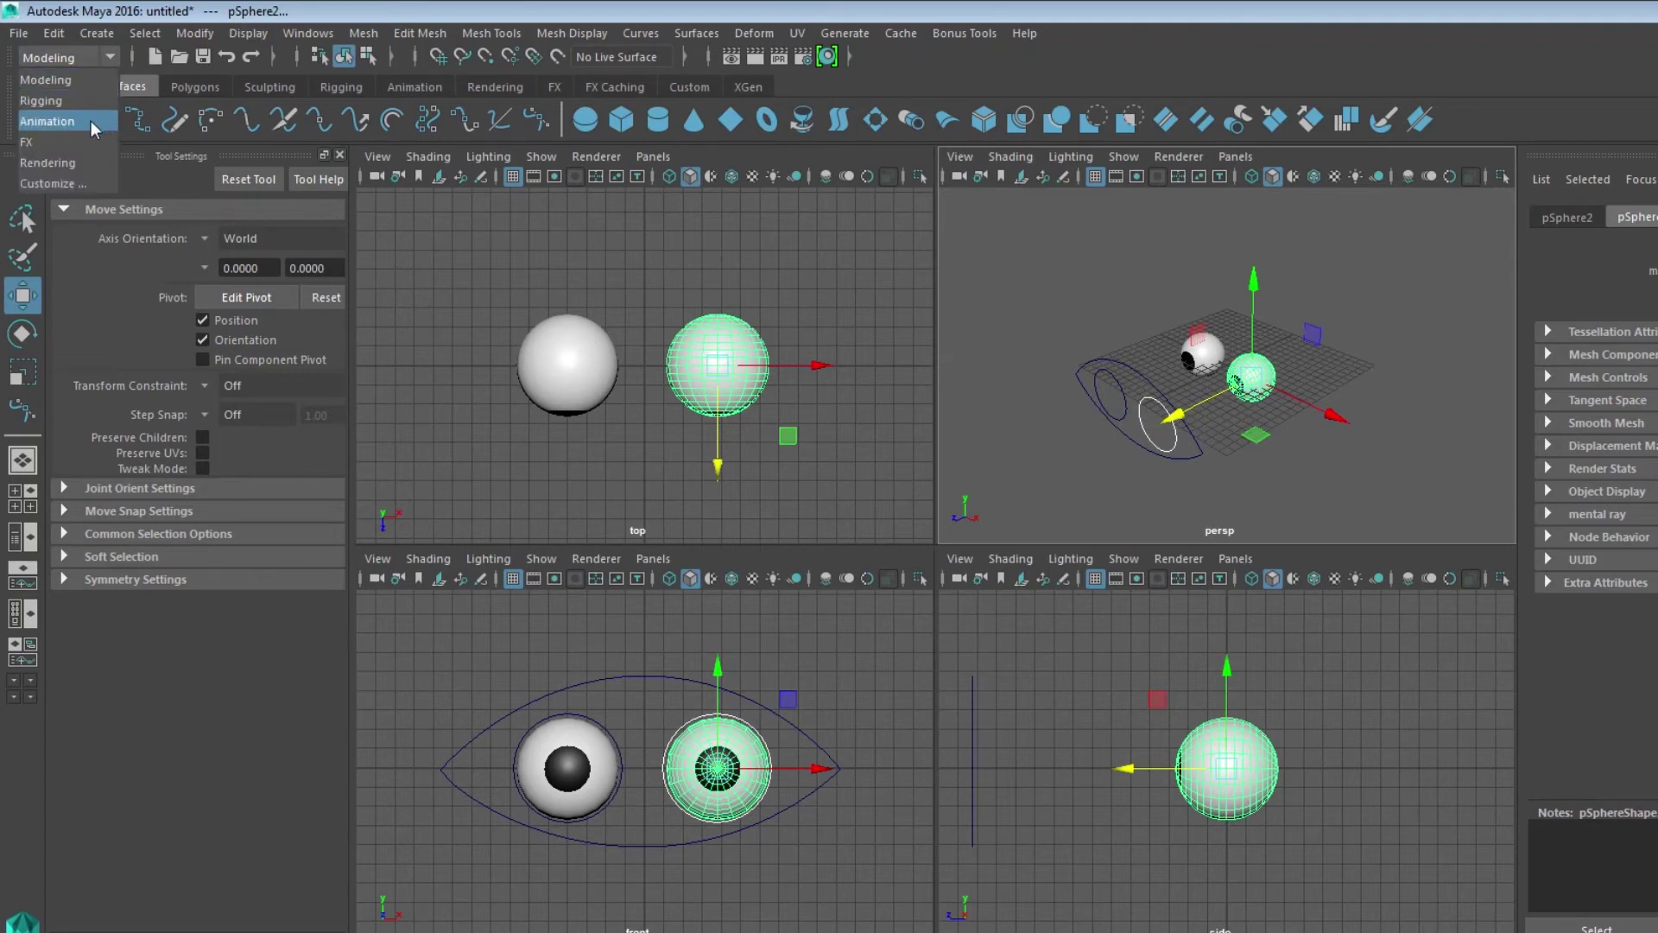
{"action": "left_click", "coordinate": [95, 121]}
{"action": "left_click", "coordinate": [540, 34]}
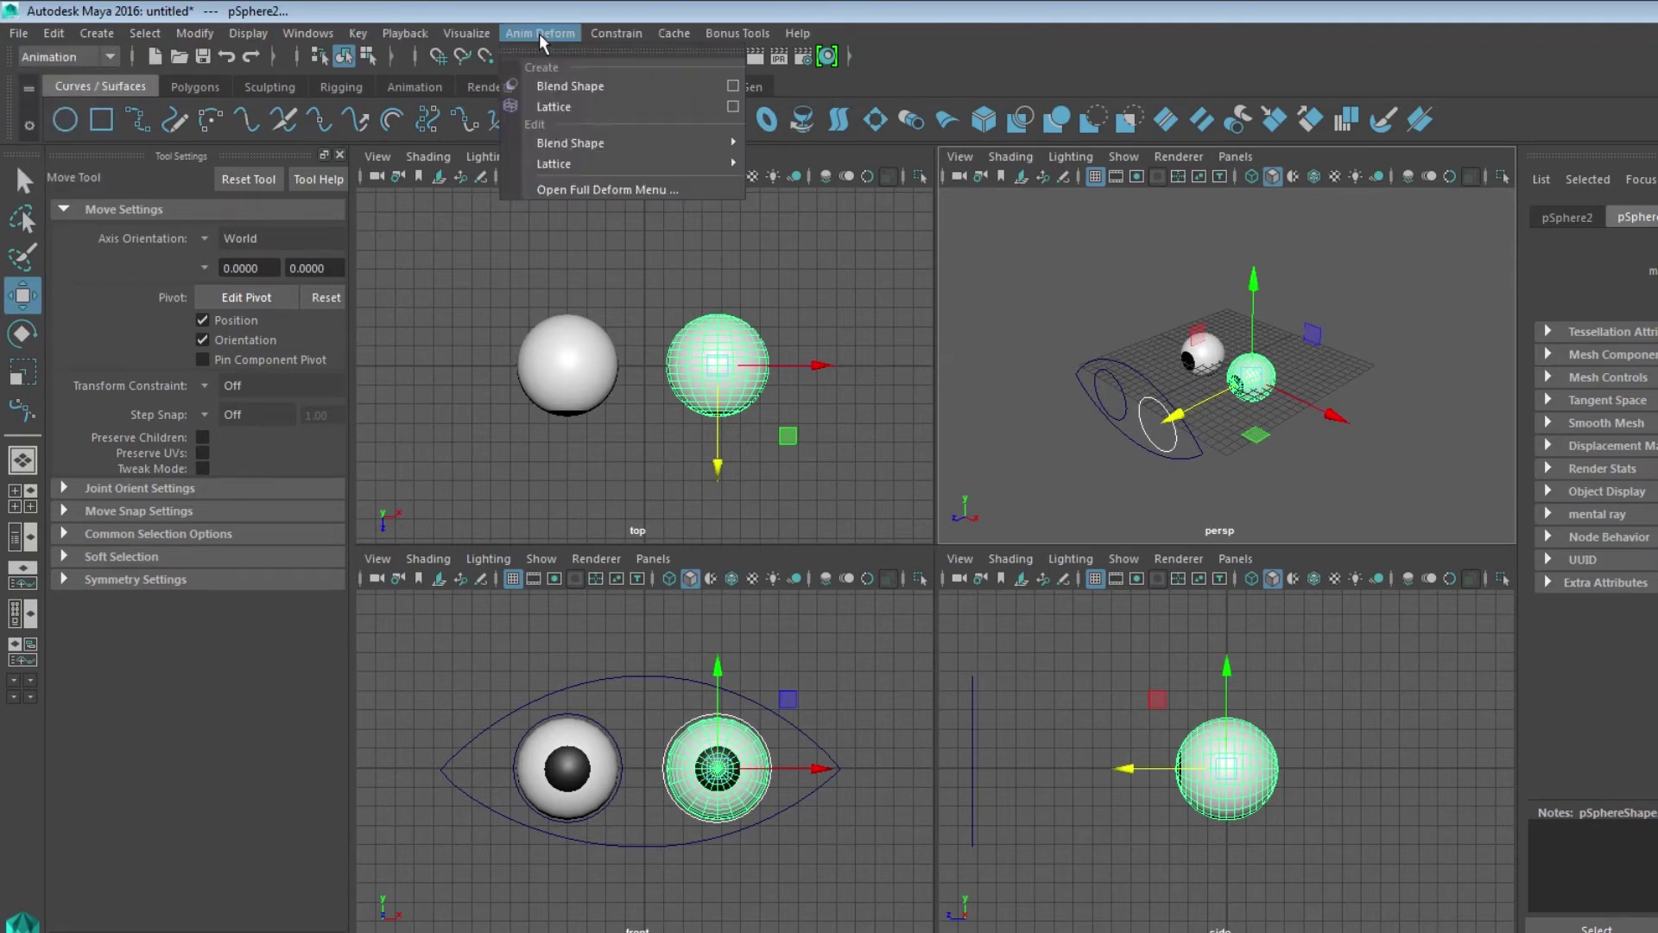
{"action": "mouse_move", "coordinate": [603, 33]}
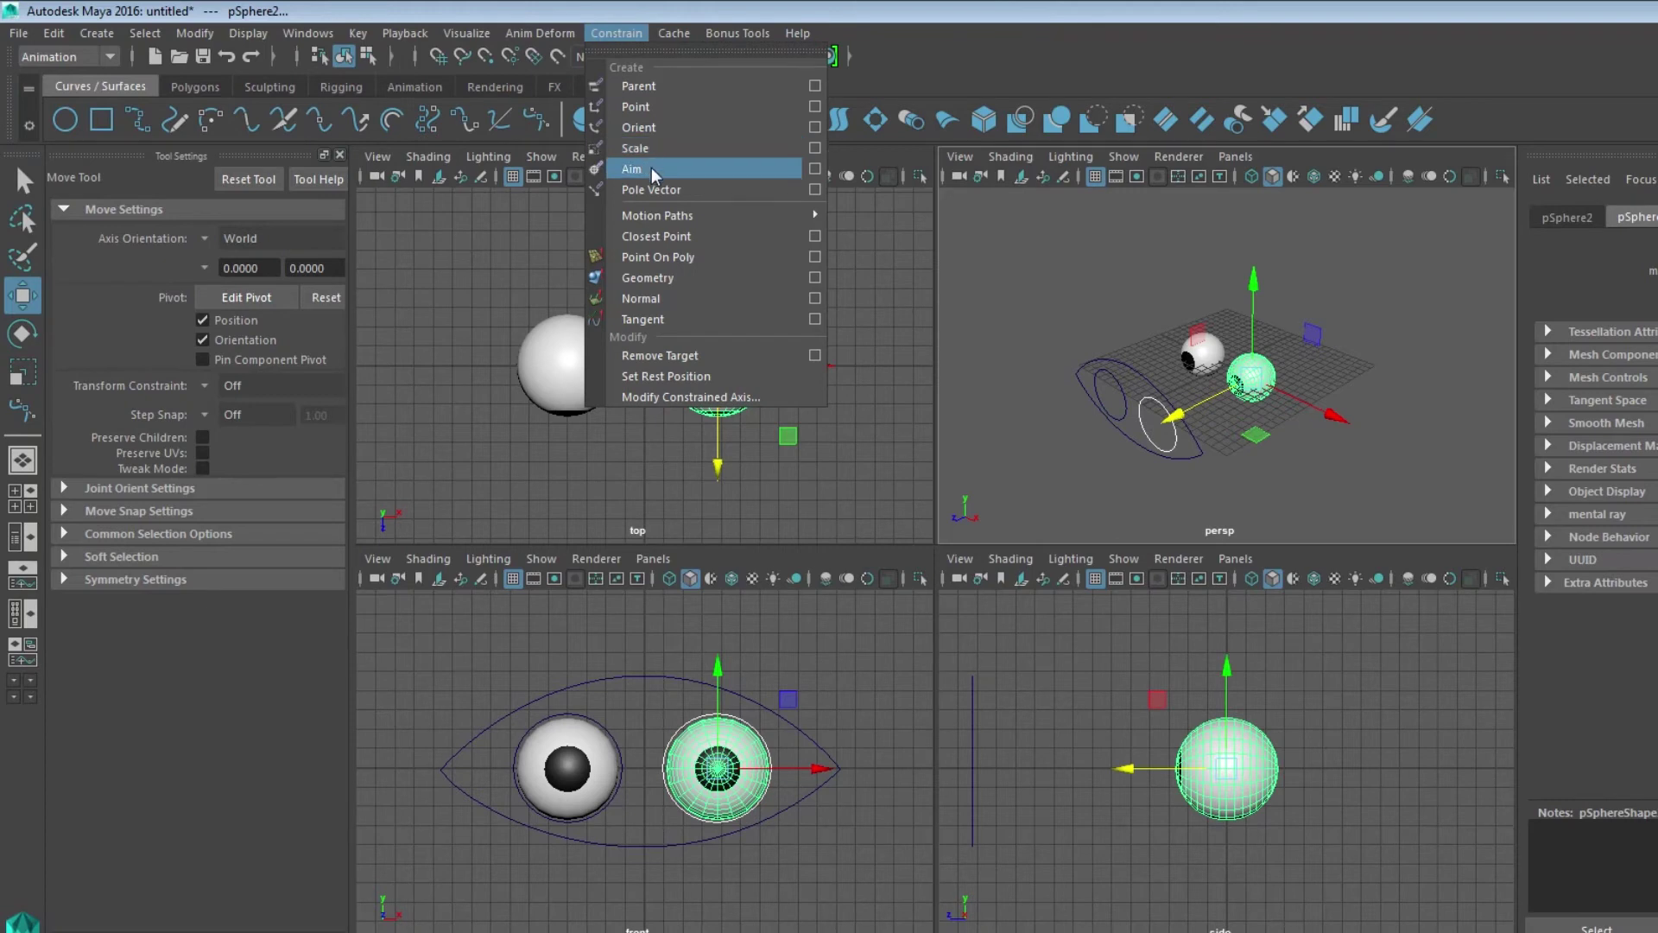
{"action": "left_click", "coordinate": [815, 169]}
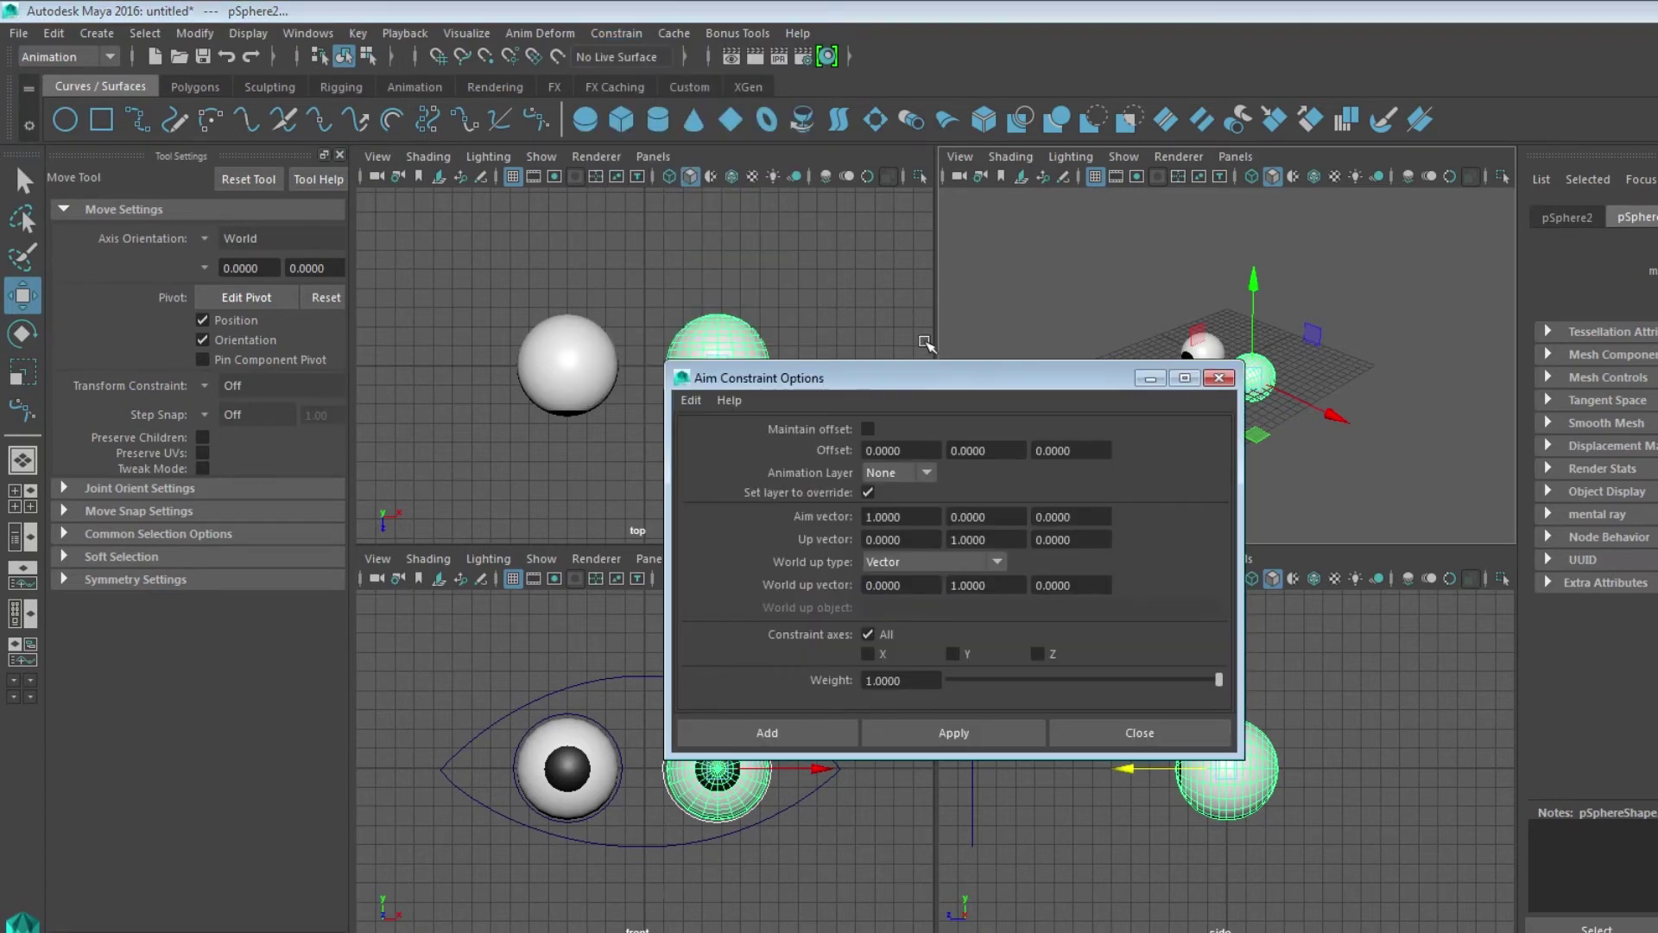
- Add the aim constraint to the right eyeball with Maintain offset on and World up type None
{"action": "left_click_drag", "start_coordinate": [988, 381], "coordinate": [504, 302]}
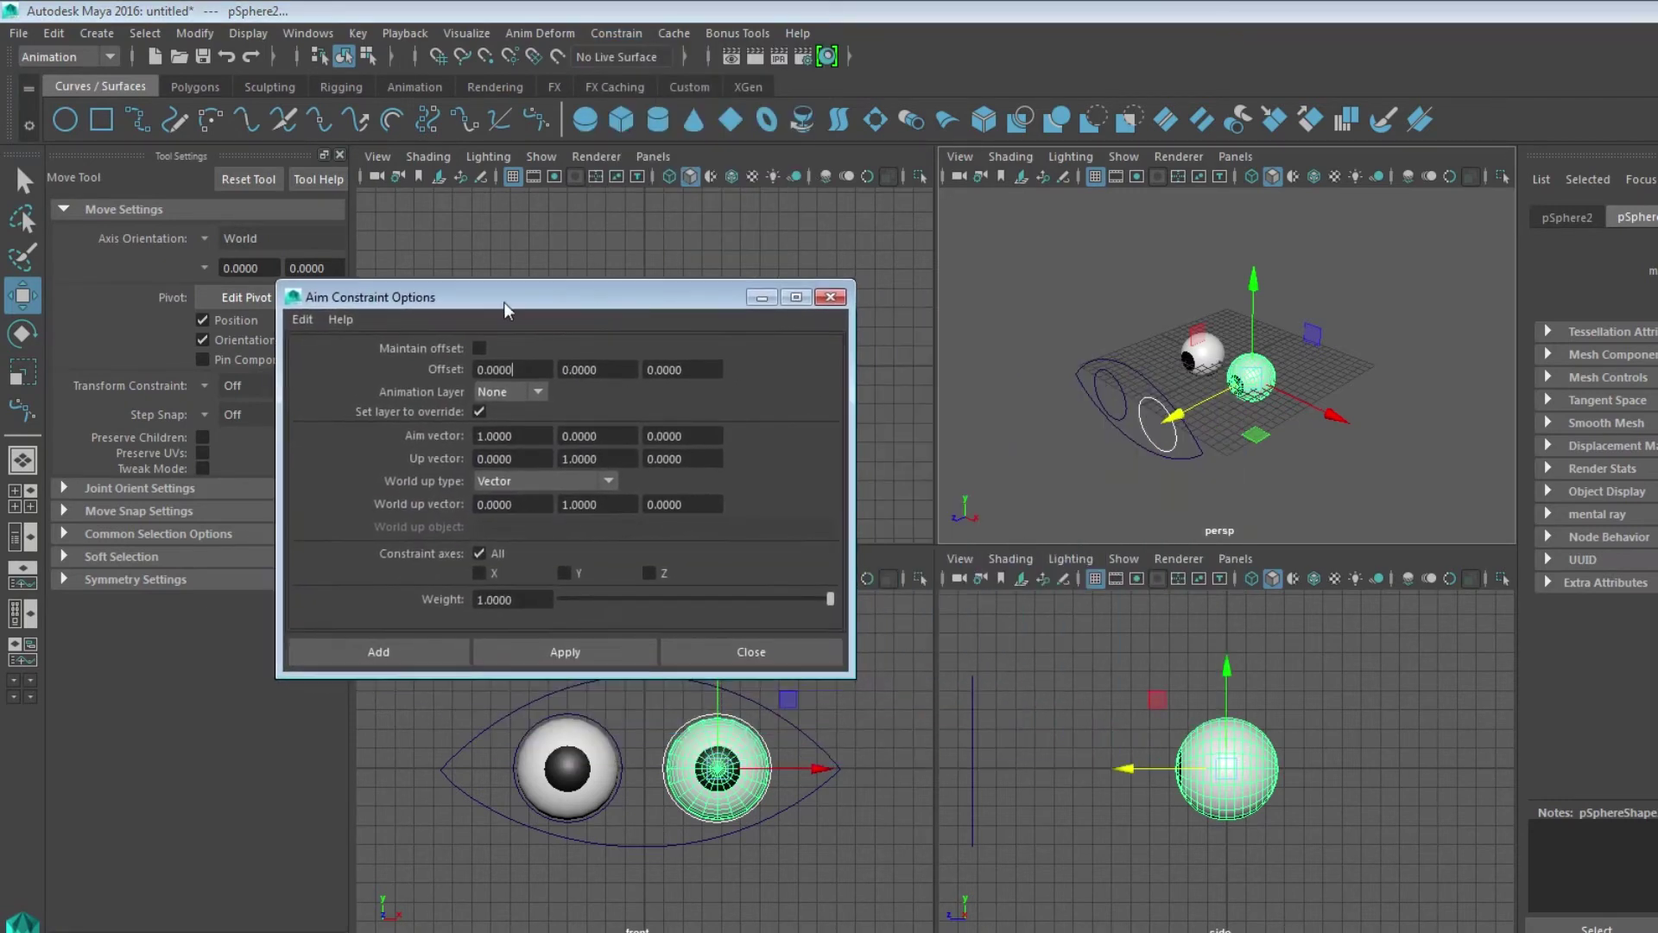
{"action": "left_click", "coordinate": [479, 348]}
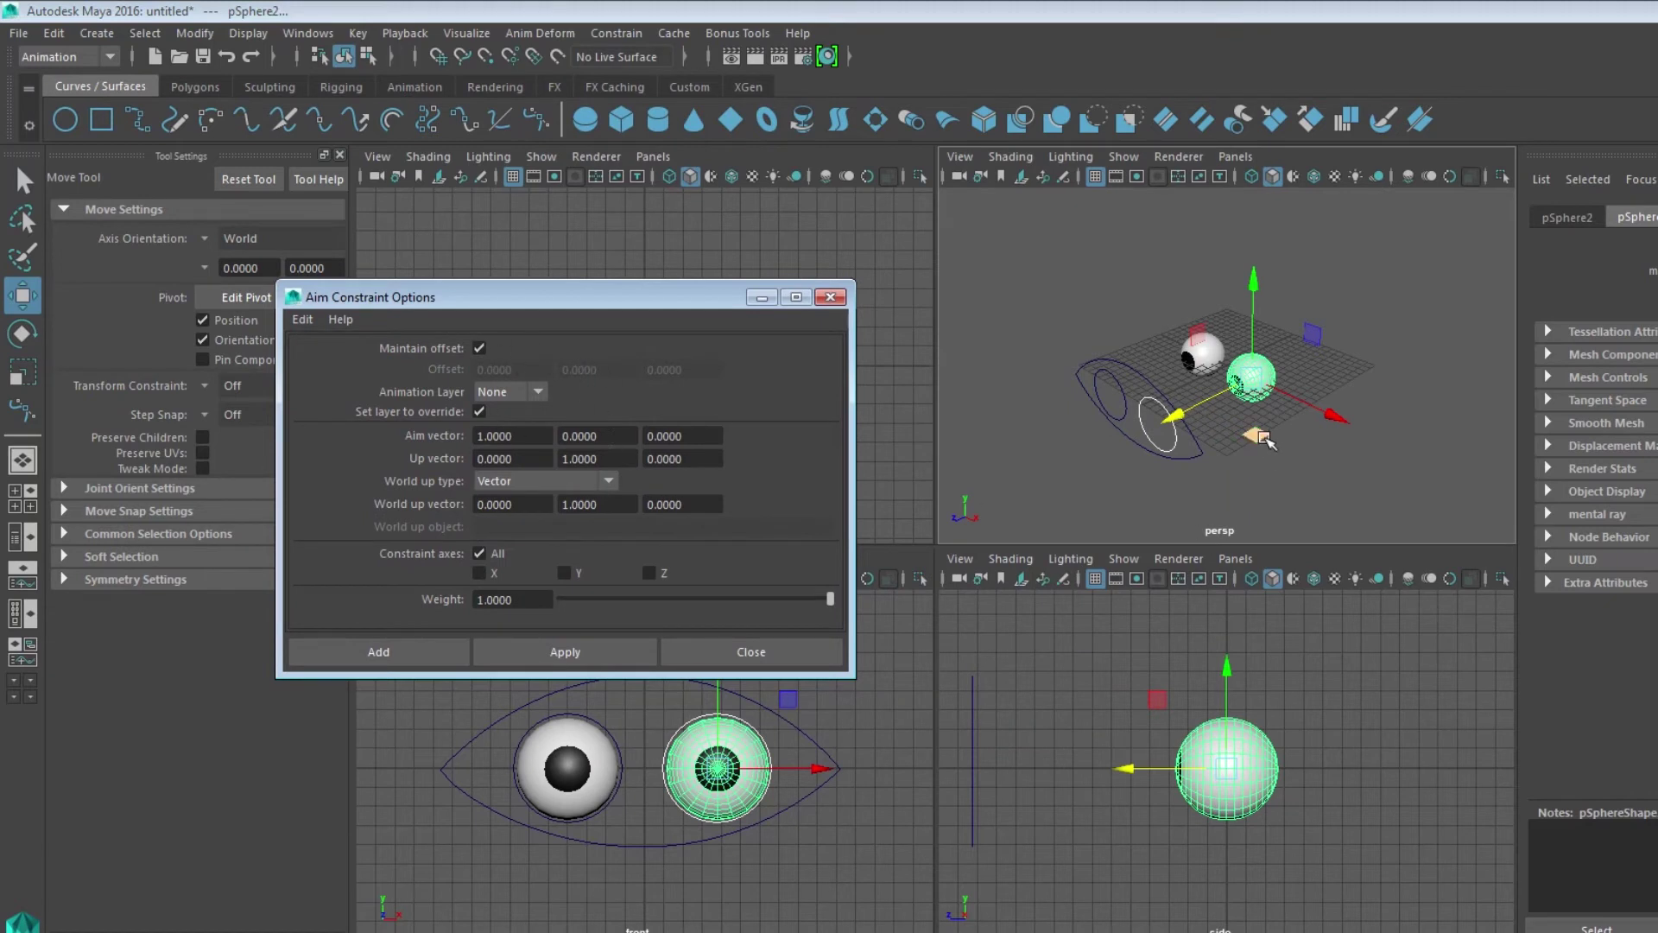
{"action": "left_click", "coordinate": [609, 481]}
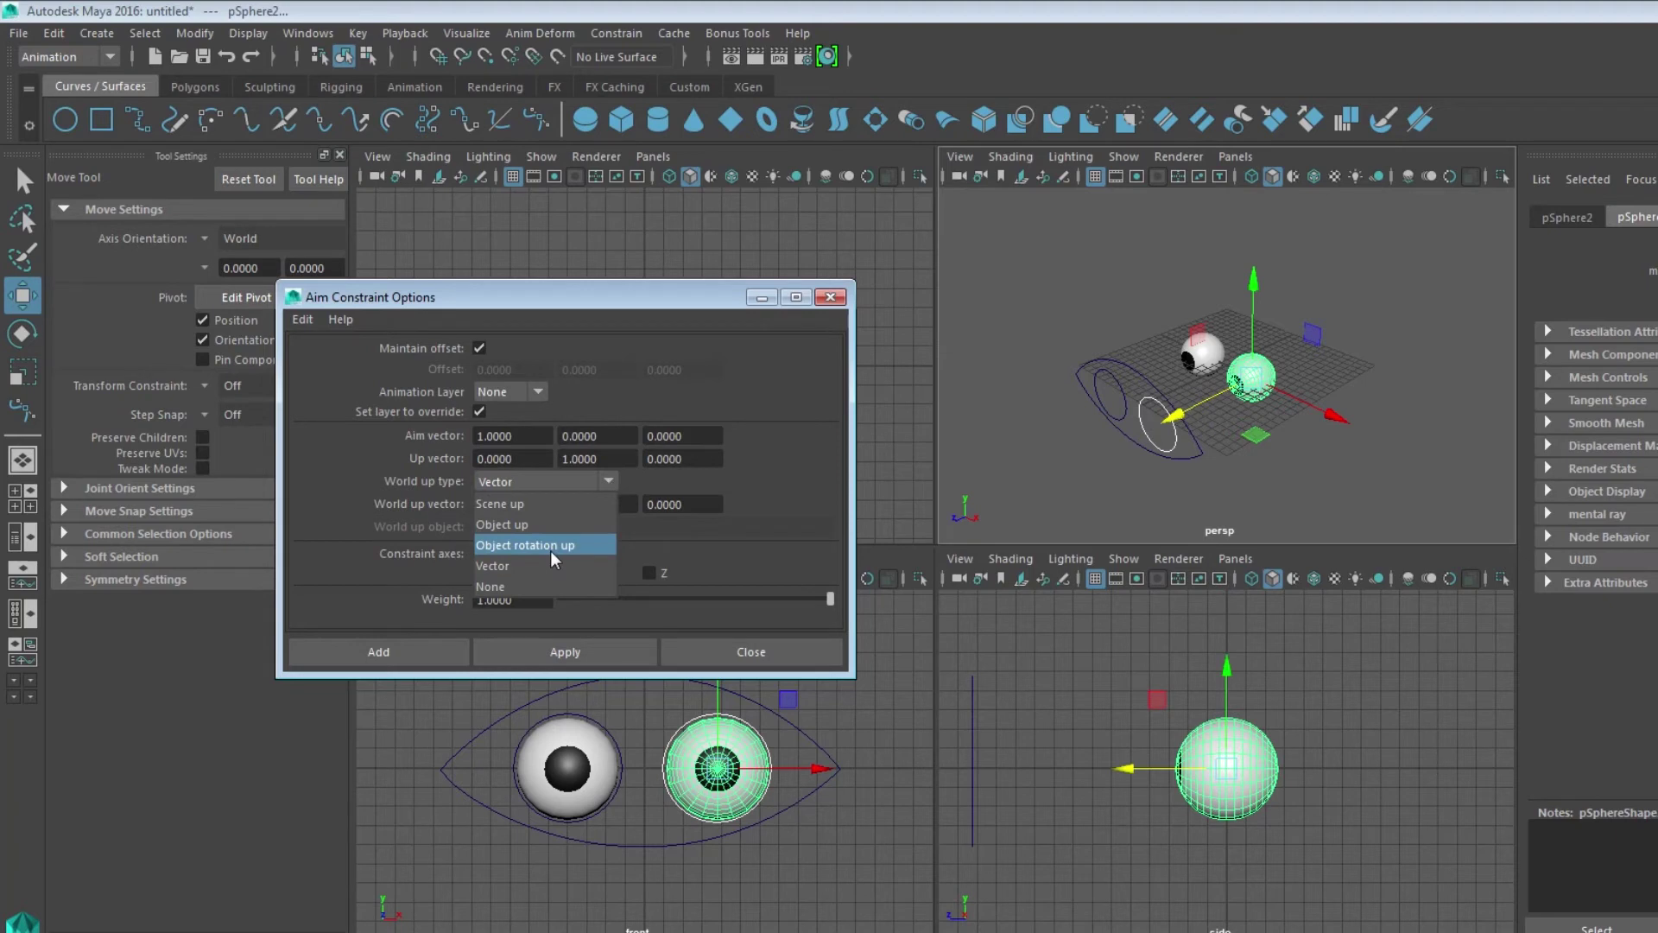
{"action": "left_click", "coordinate": [516, 588]}
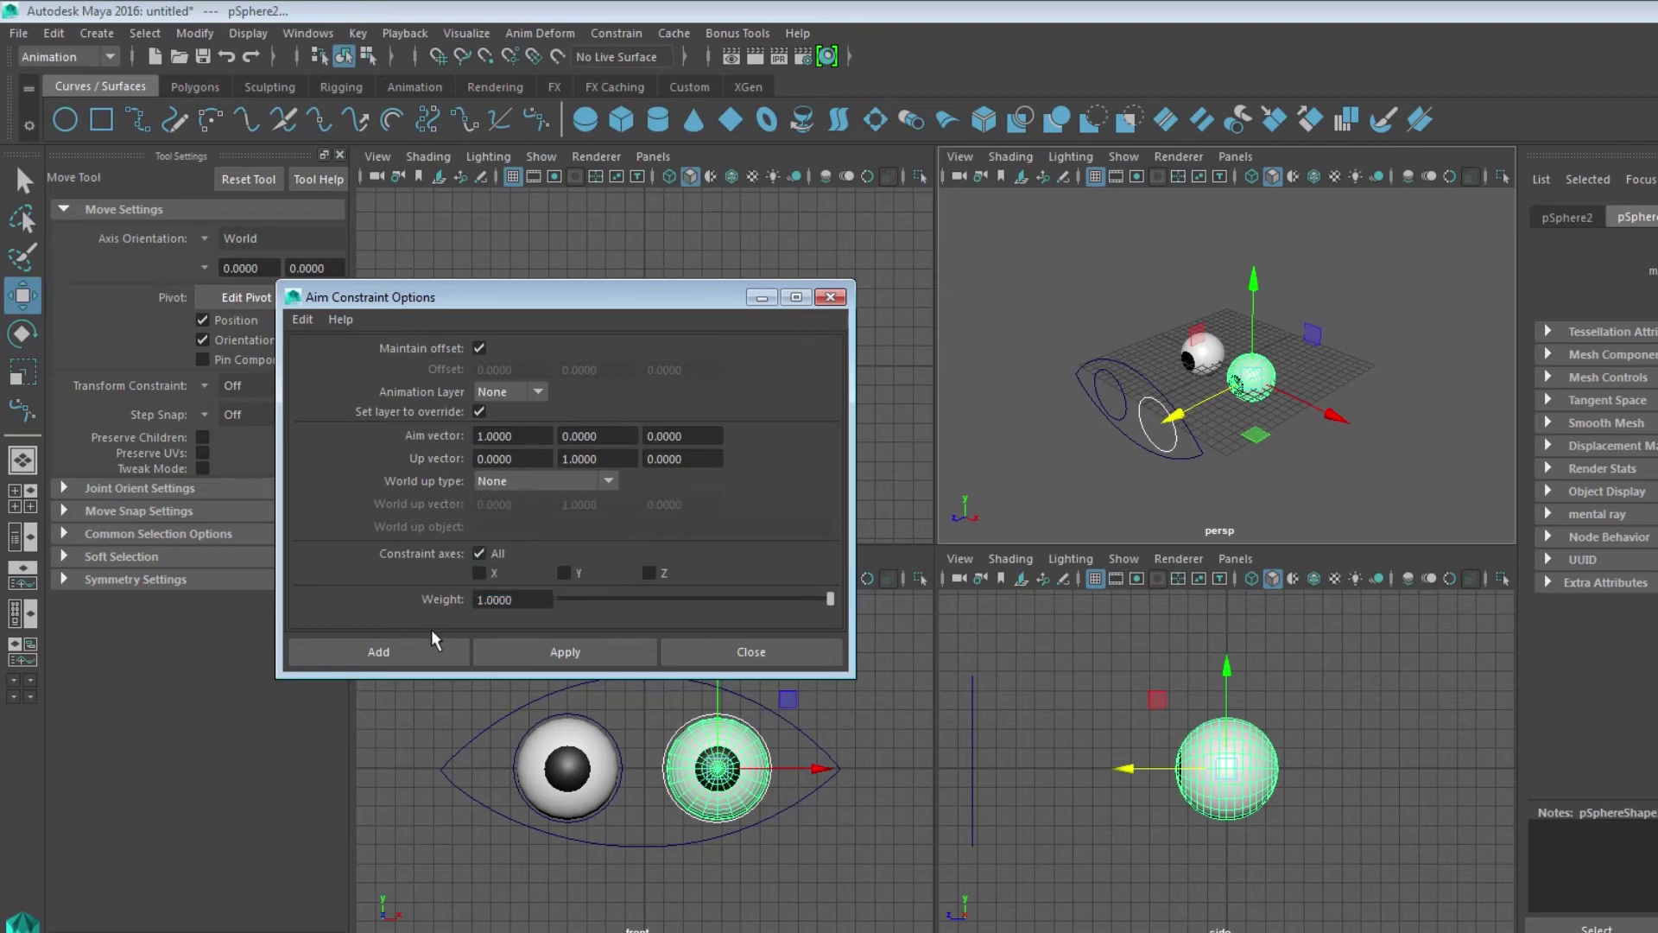
{"action": "left_click", "coordinate": [426, 655]}
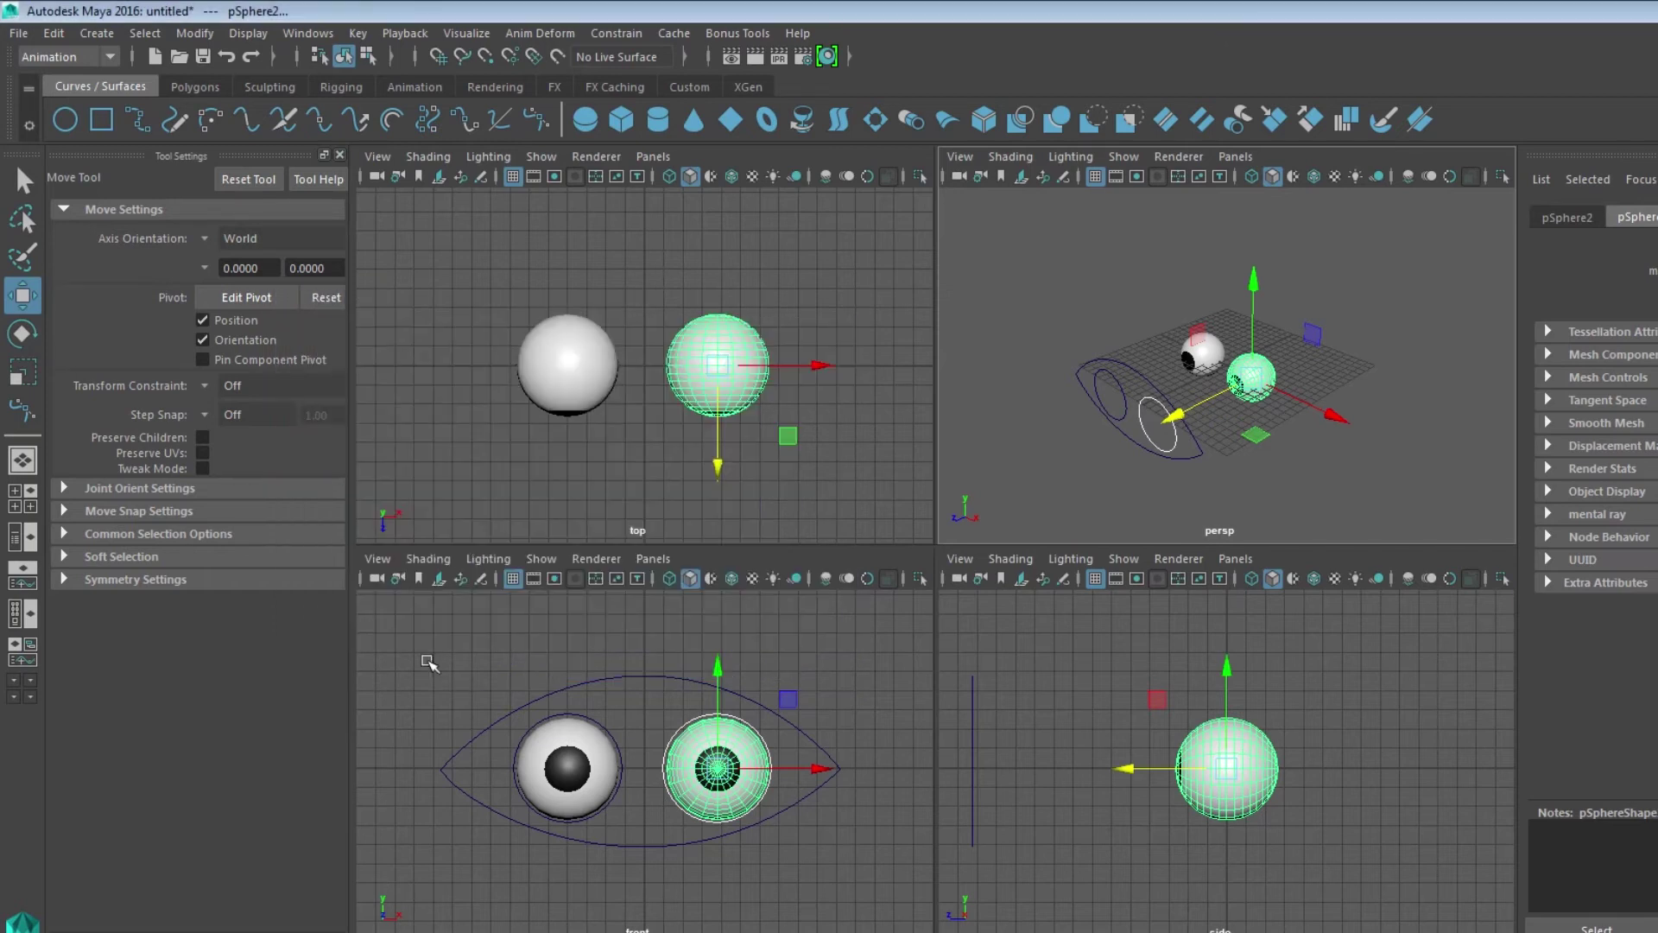
{"action": "left_click", "coordinate": [1274, 464]}
{"action": "left_click", "coordinate": [1174, 419]}
- Aim-constrain the left eyeball (pSphere1) to nurbsCircle1 with the same Aim constraint settings
{"action": "left_click_drag", "start_coordinate": [1153, 380], "coordinate": [1134, 278]}
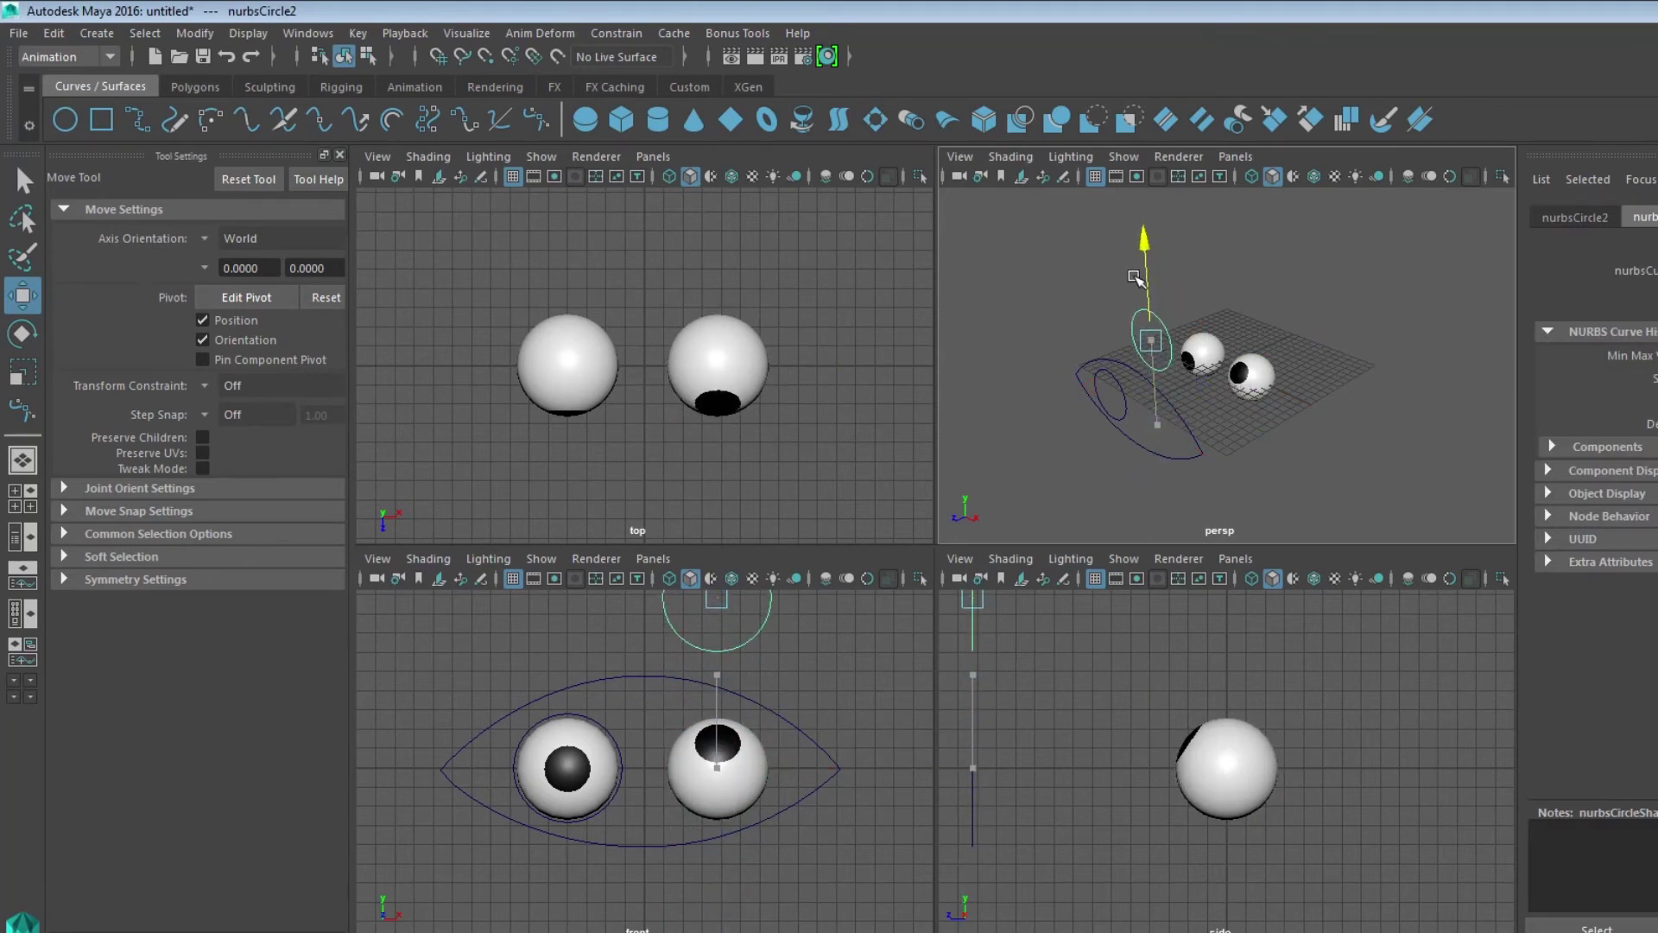
{"action": "key", "text": "ctrl+z"}
{"action": "key", "text": "ctrl+z"}
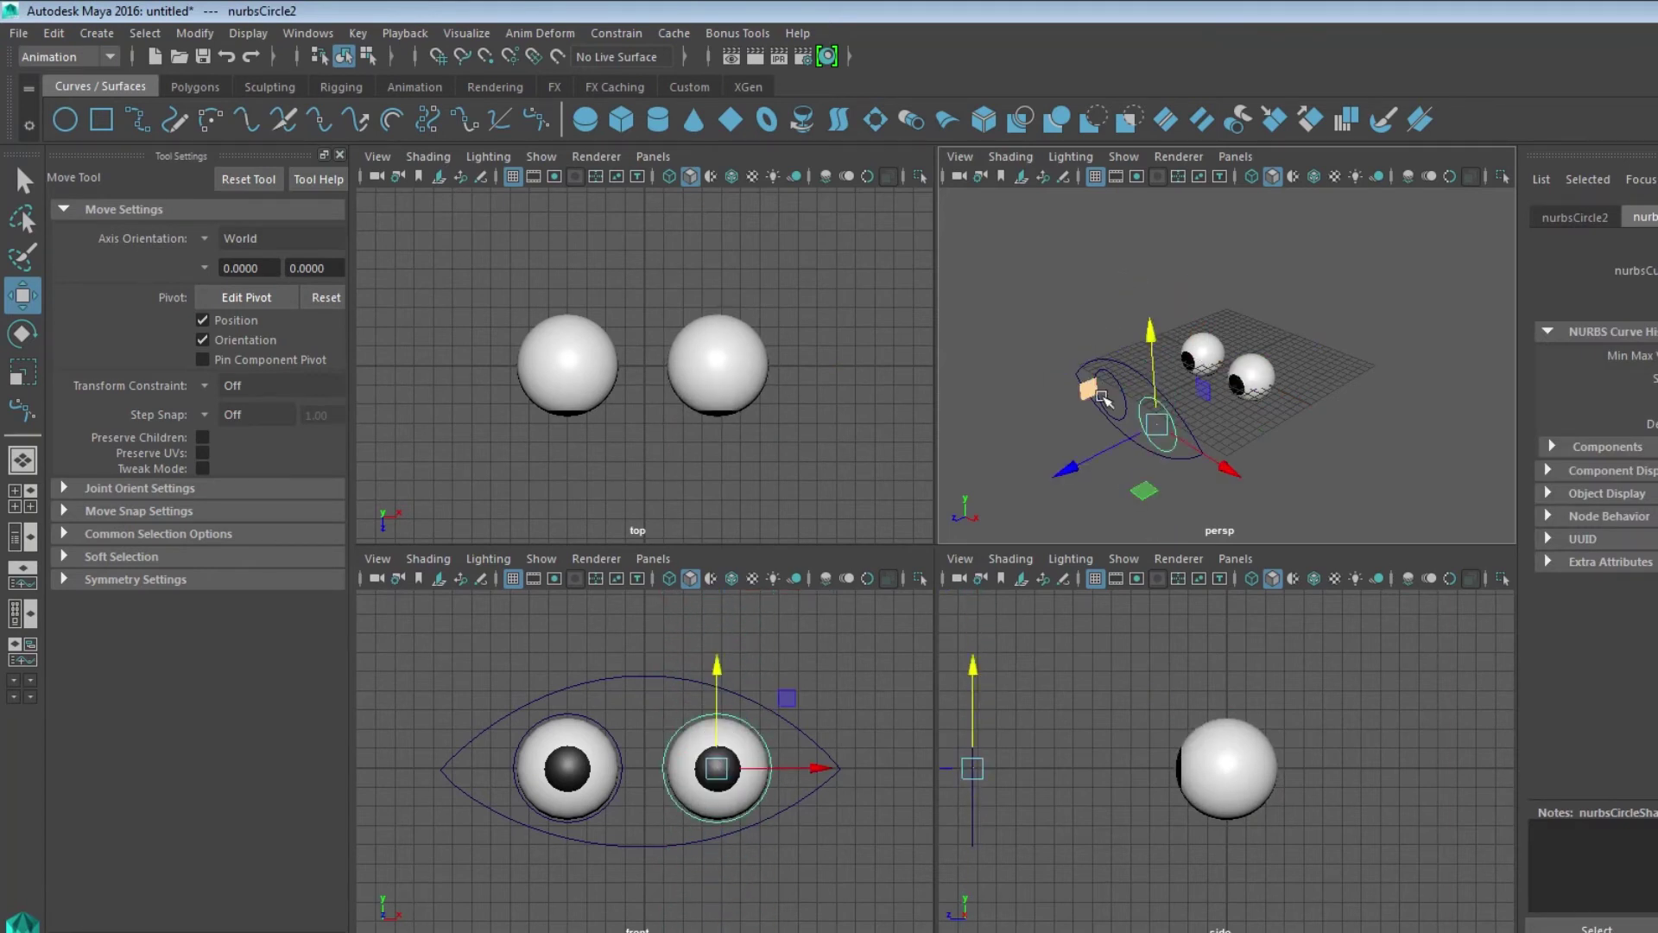
{"action": "left_click", "coordinate": [1122, 390]}
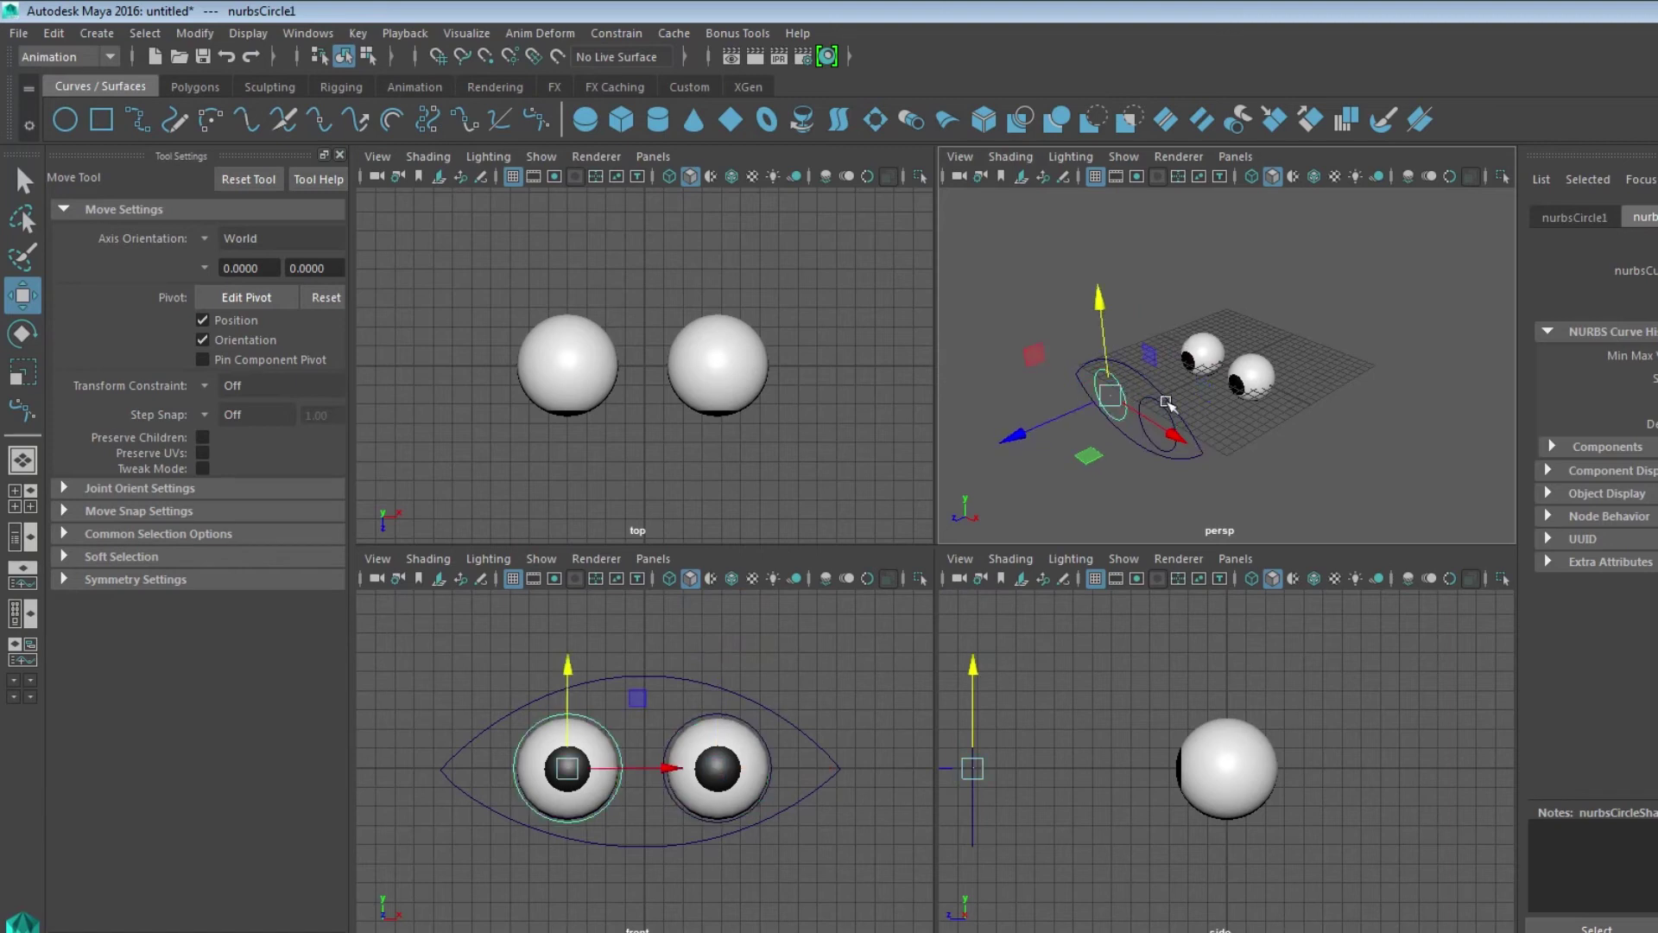
{"action": "left_click", "coordinate": [1197, 352]}
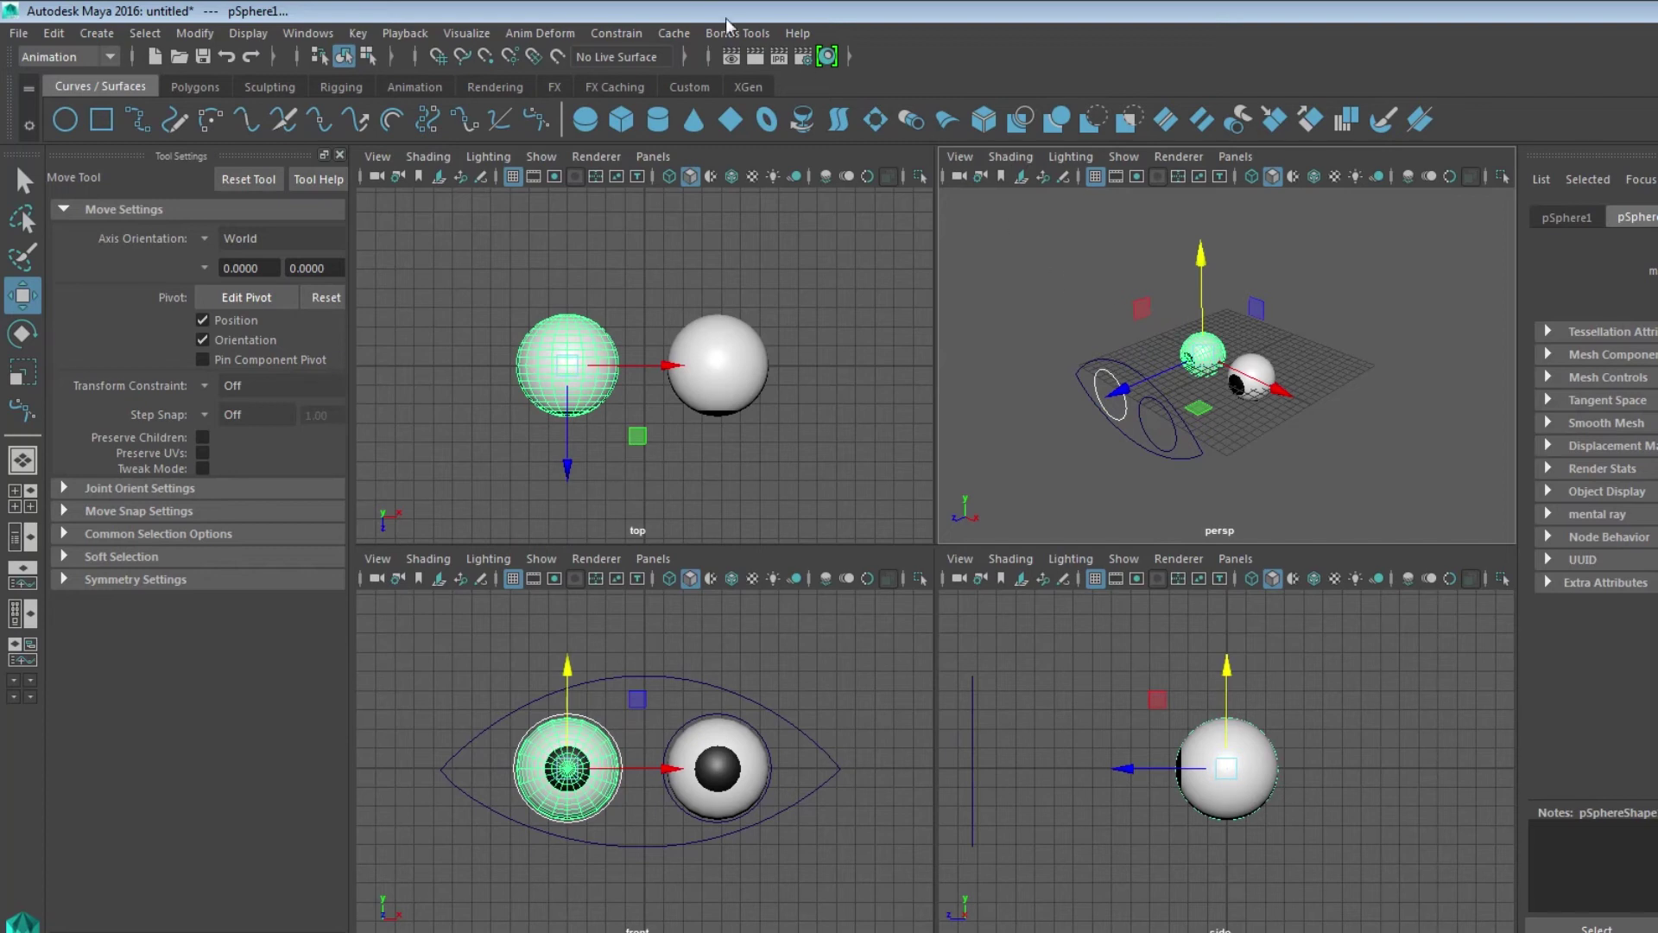
{"action": "left_click", "coordinate": [613, 34]}
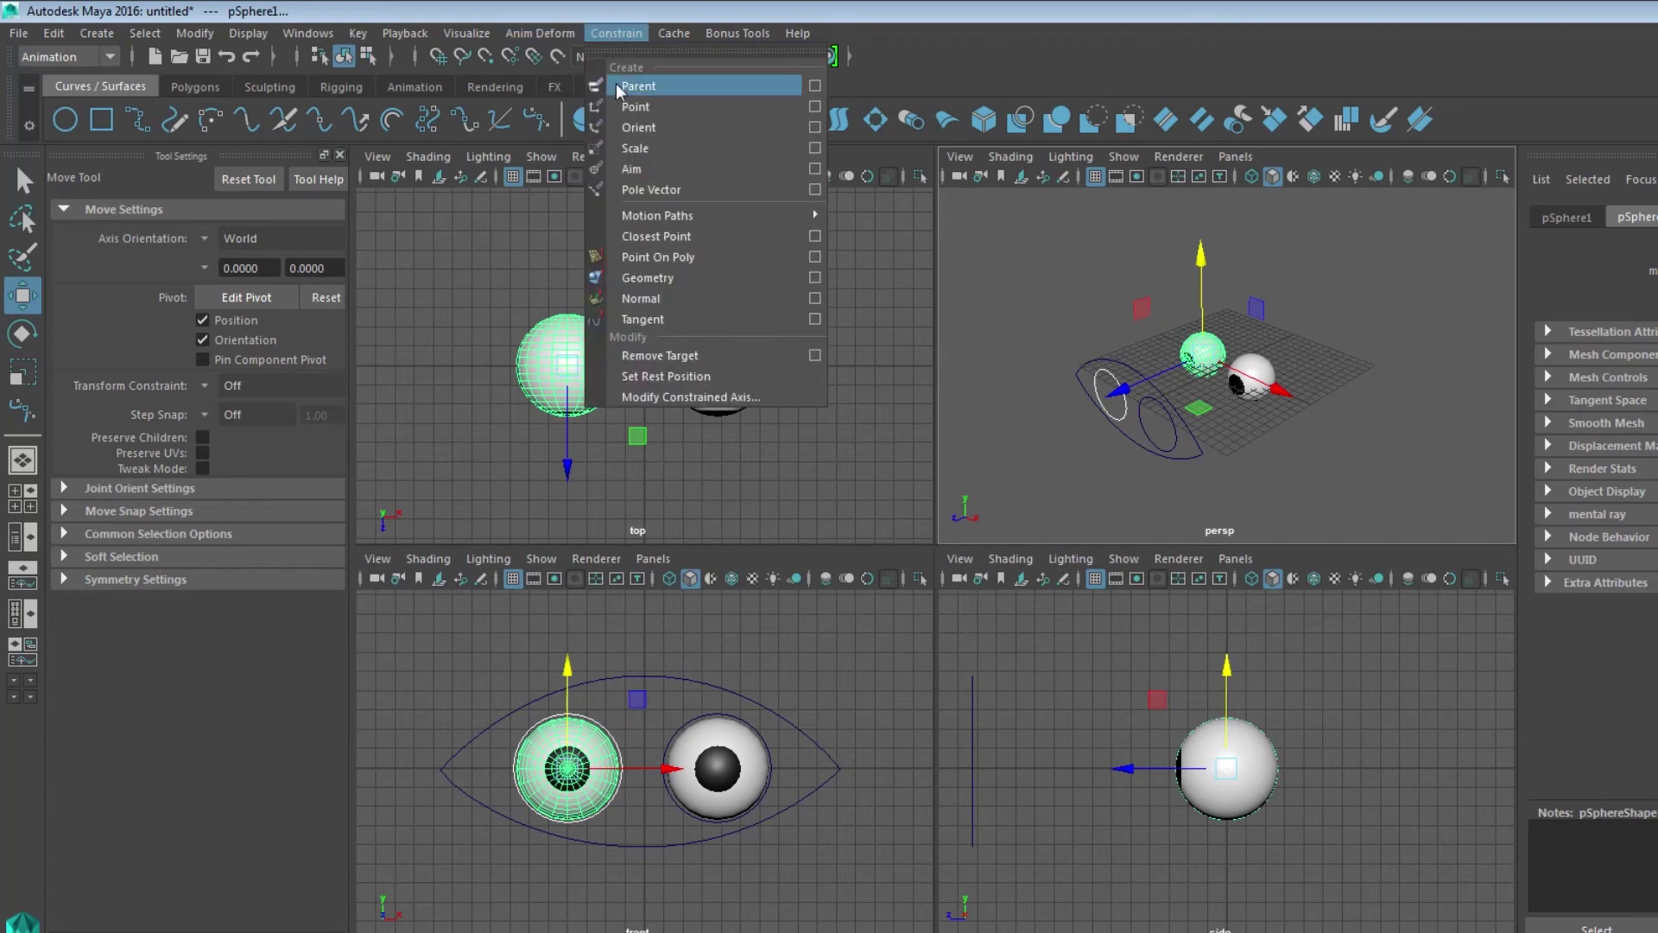
{"action": "left_click", "coordinate": [812, 170]}
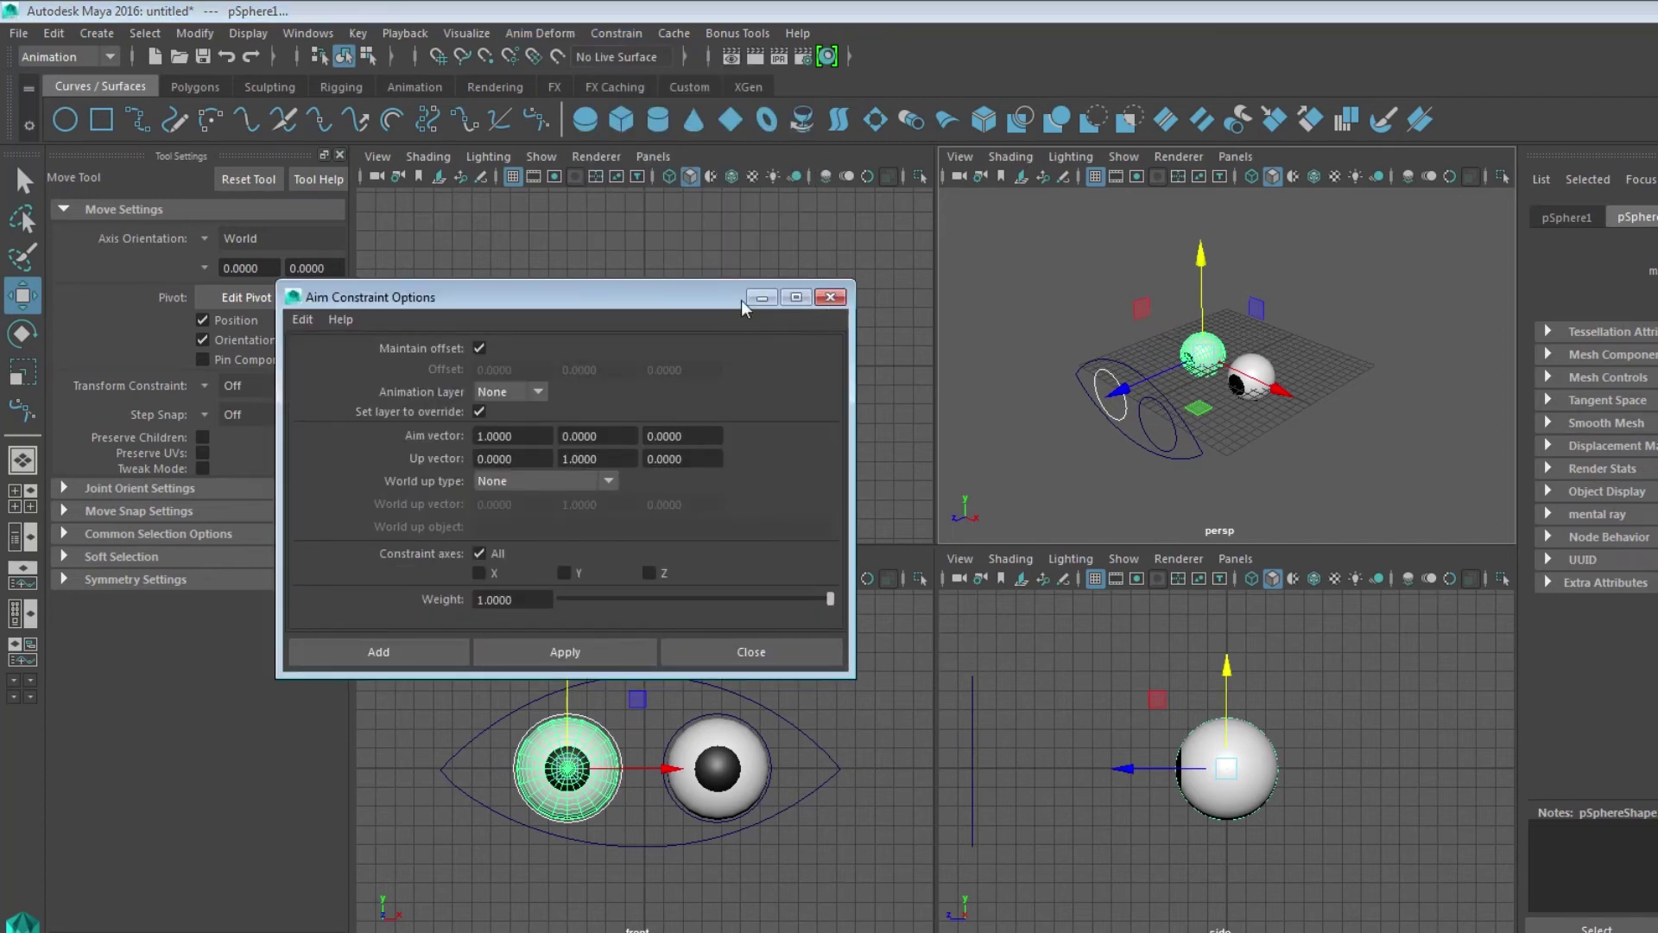
{"action": "left_click", "coordinate": [412, 650]}
{"action": "left_click", "coordinate": [1084, 469]}
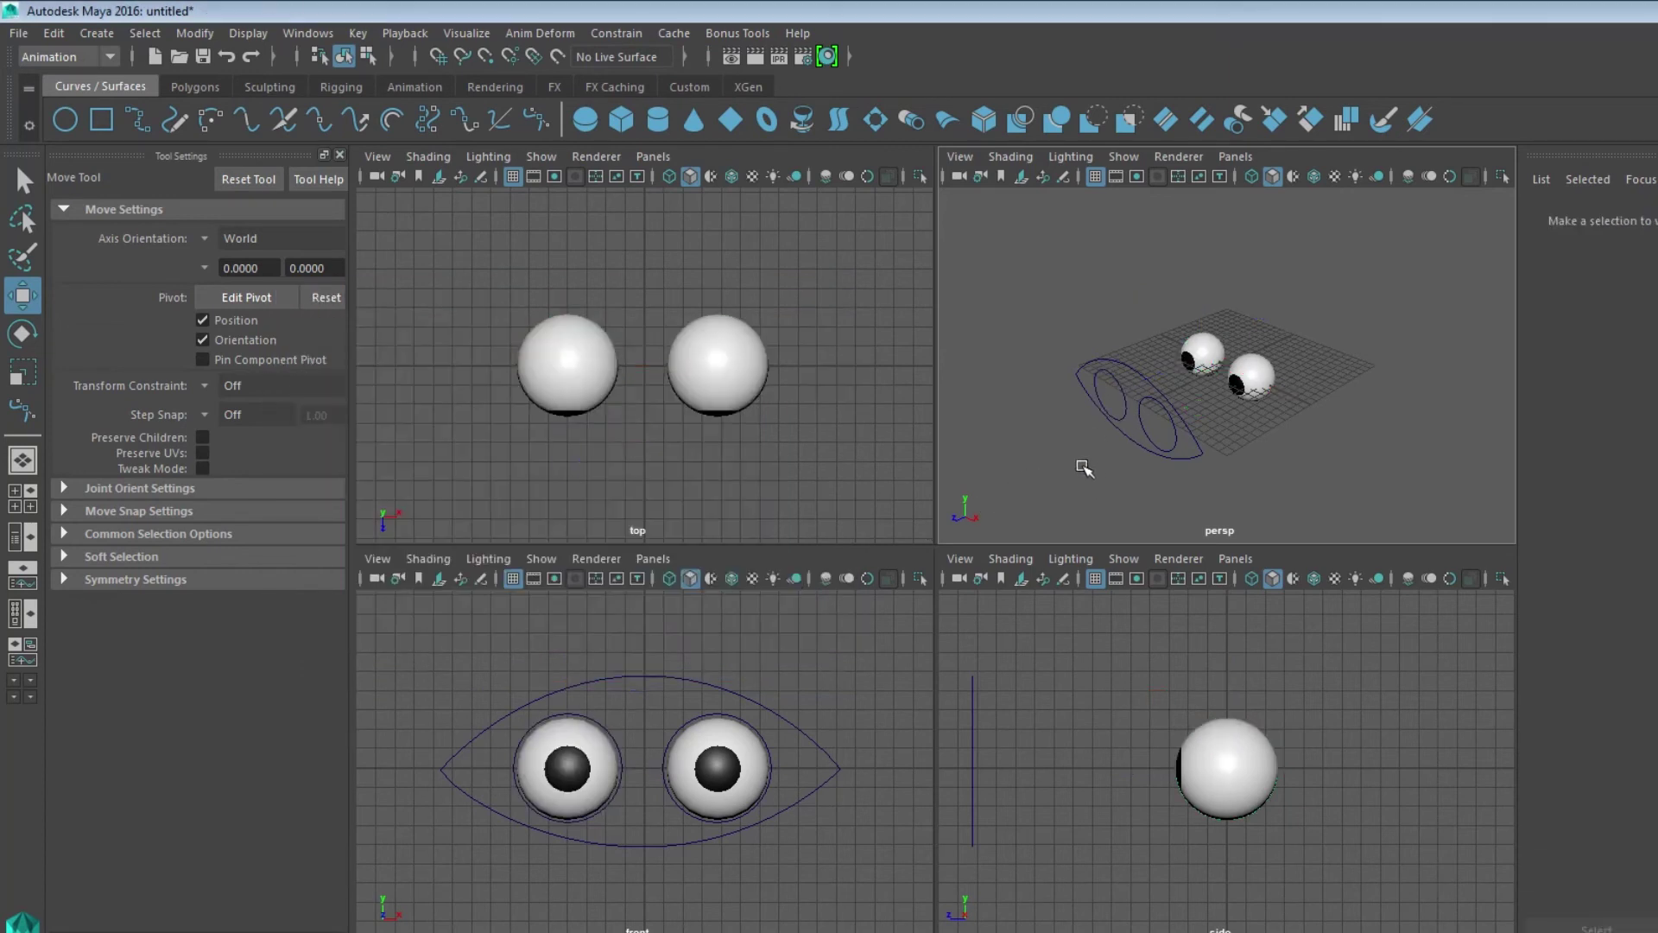
{"action": "left_click", "coordinate": [1105, 375]}
{"action": "left_click_drag", "start_coordinate": [1109, 322], "coordinate": [1130, 418]}
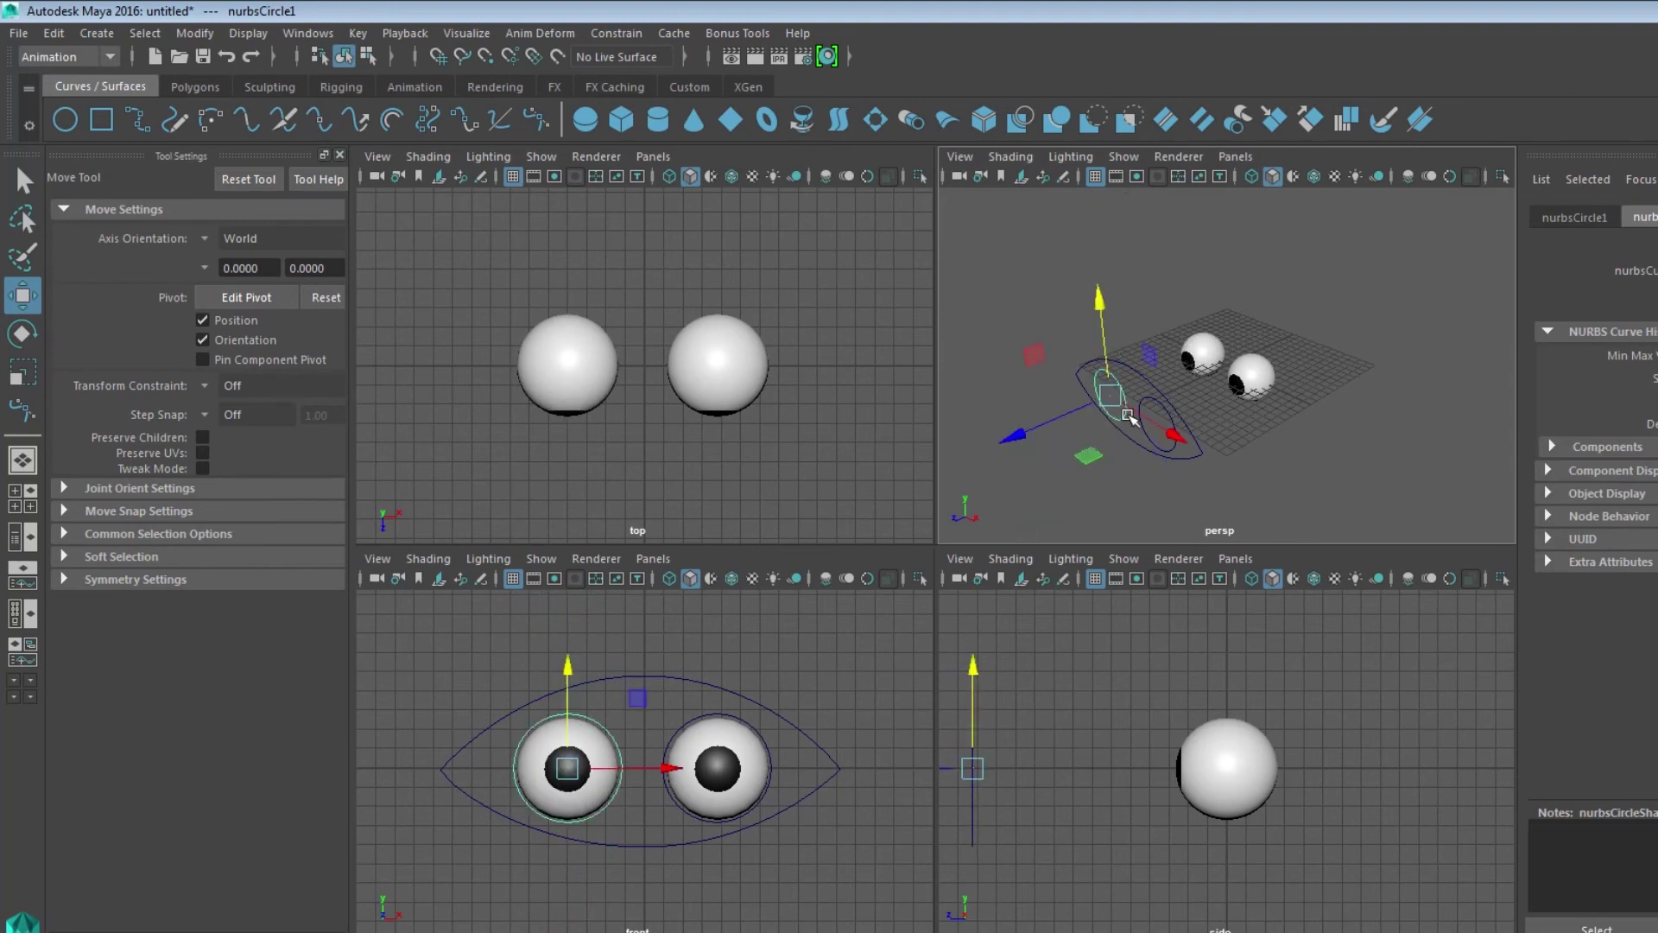
{"action": "left_click", "coordinate": [1142, 373]}
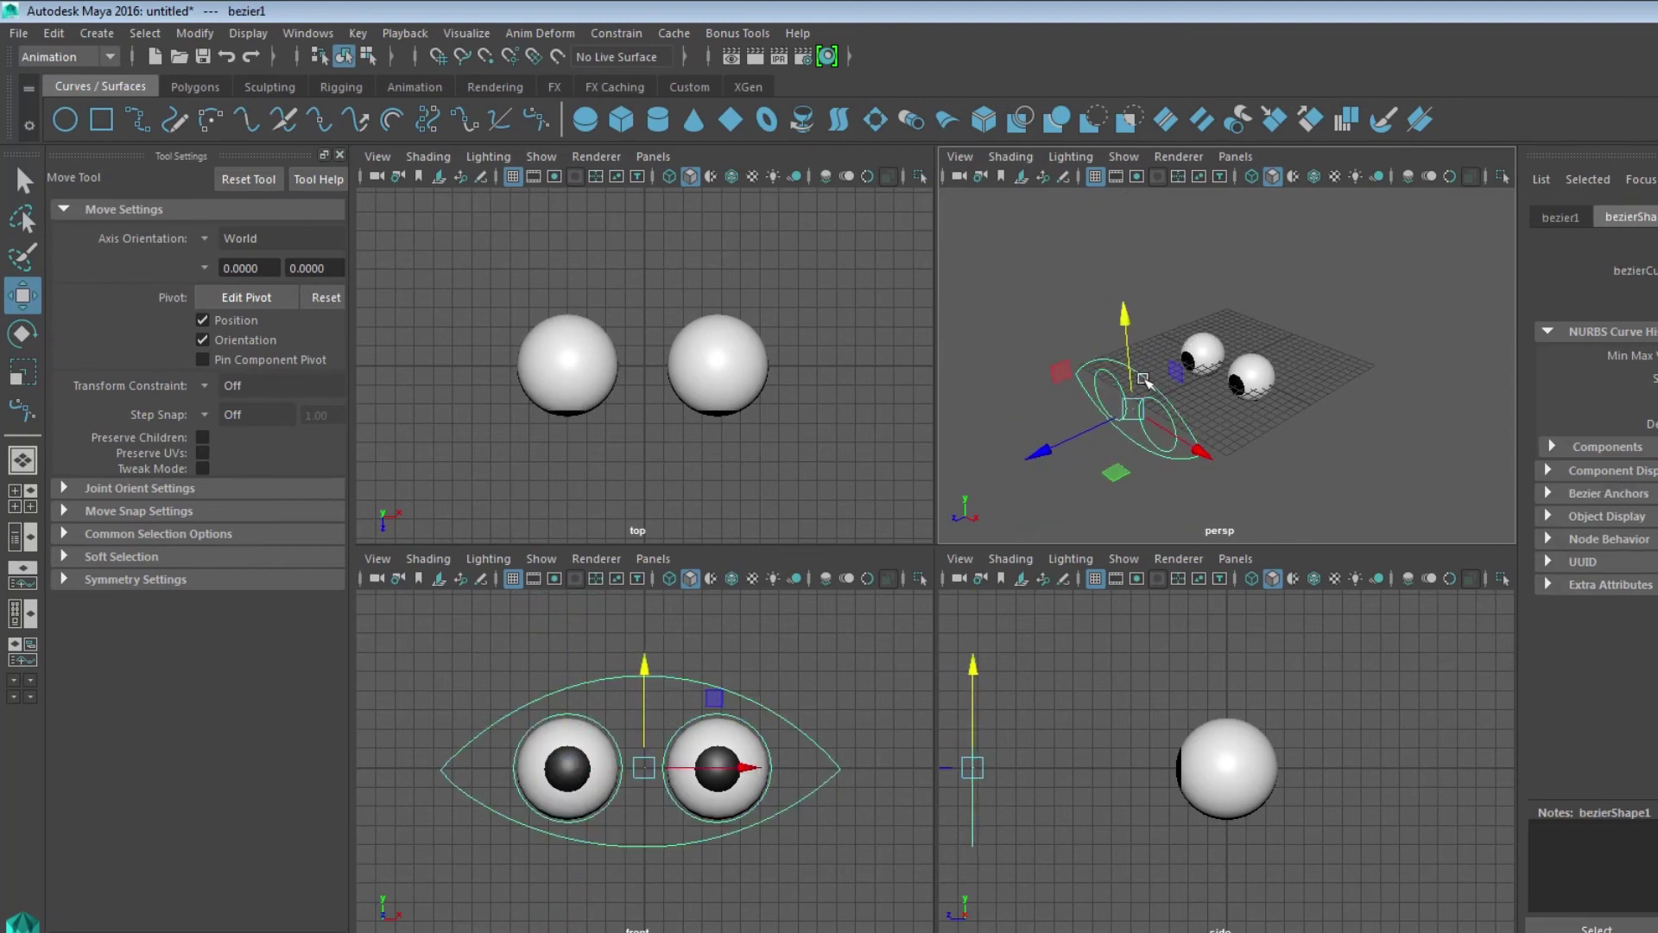
{"action": "left_click_drag", "start_coordinate": [1132, 317], "coordinate": [1117, 283]}
{"action": "left_click_drag", "start_coordinate": [1170, 308], "coordinate": [1301, 394]}
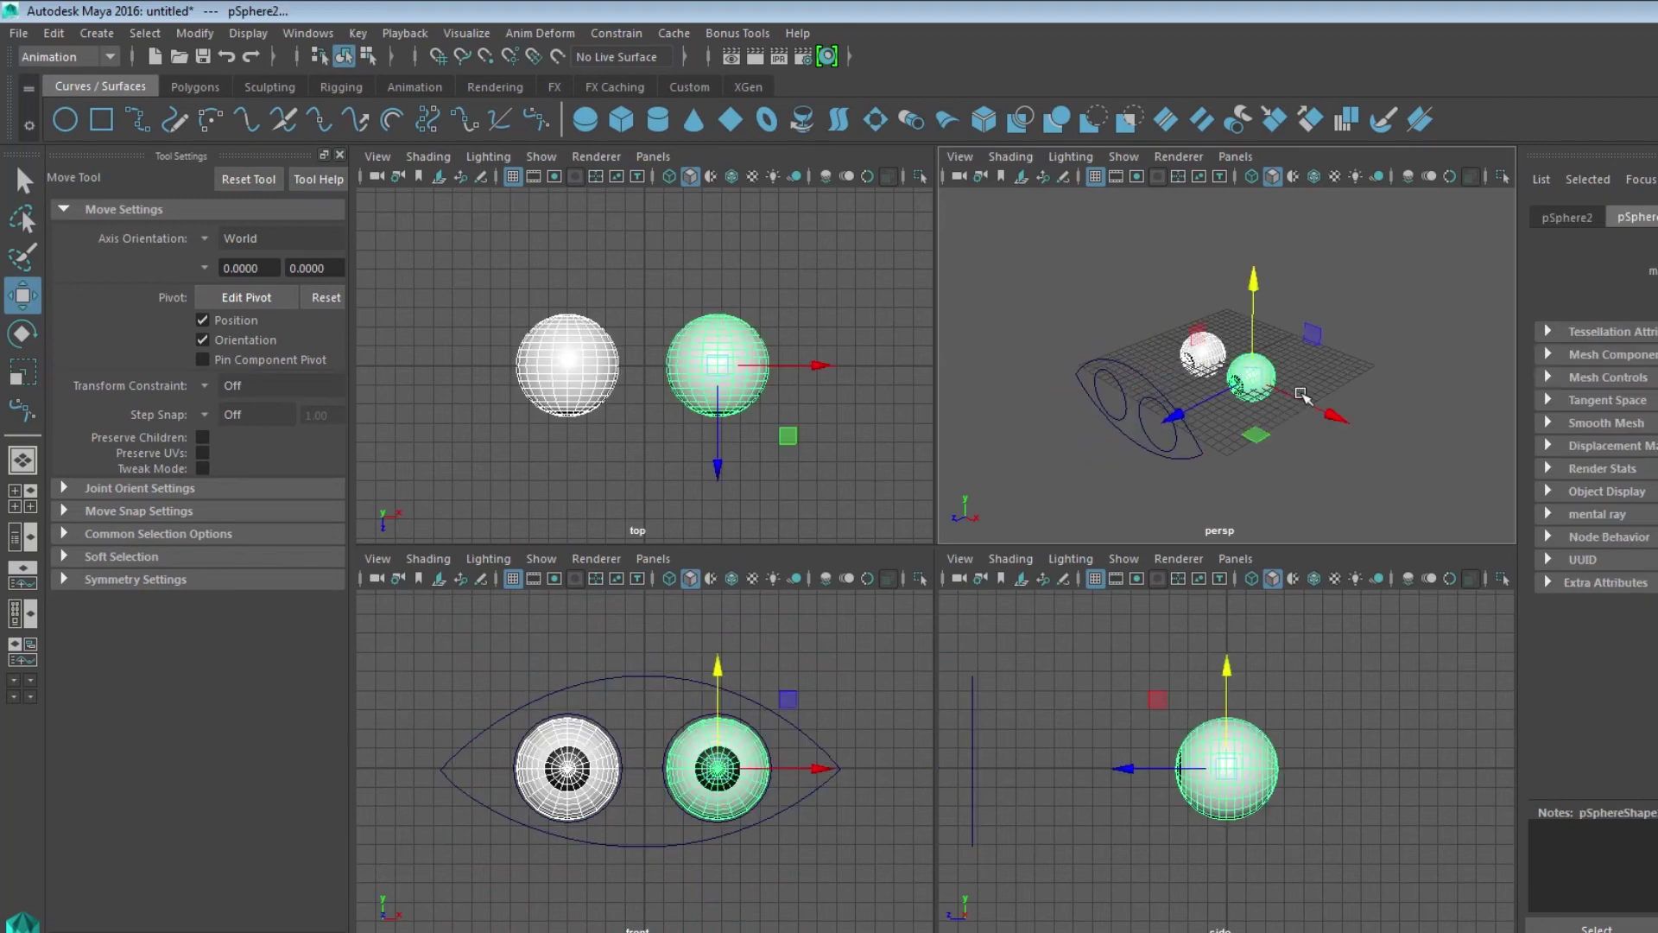
- Scale both selected eyeball spheres along Y into tall ovals, then deselect them
{"action": "key", "text": "r"}
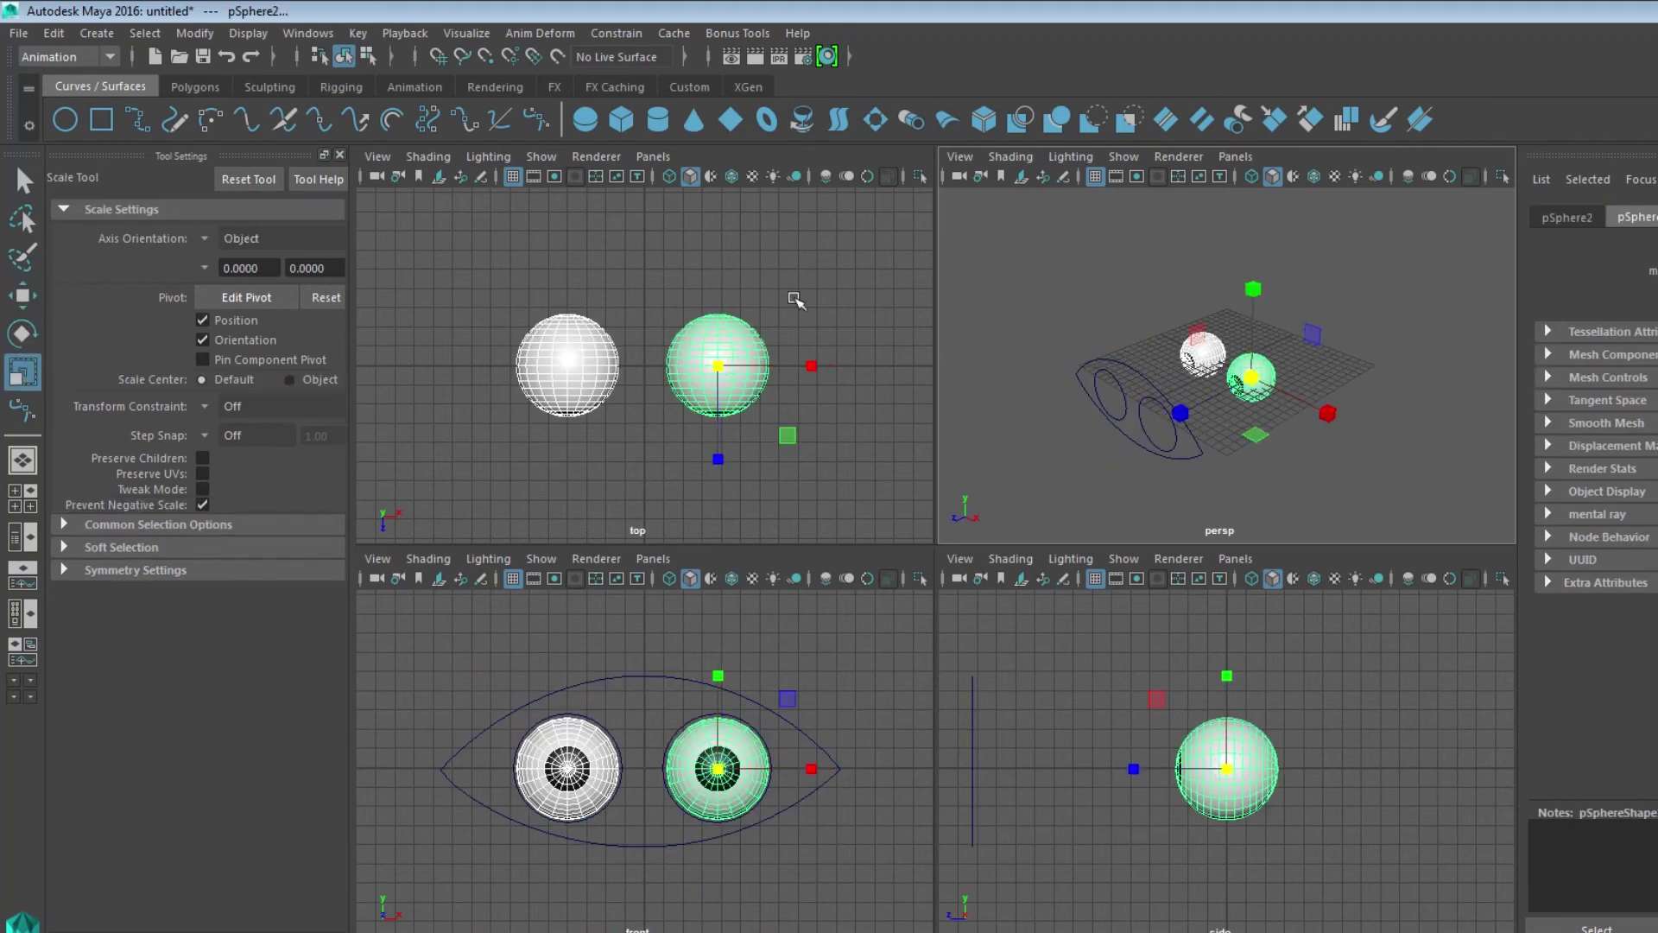
{"action": "left_click_drag", "start_coordinate": [1253, 288], "coordinate": [1119, 389]}
{"action": "left_click", "coordinate": [1098, 430]}
- Move the bezier1 outline controller around to check both eyes follow it together
{"action": "left_click", "coordinate": [1124, 409]}
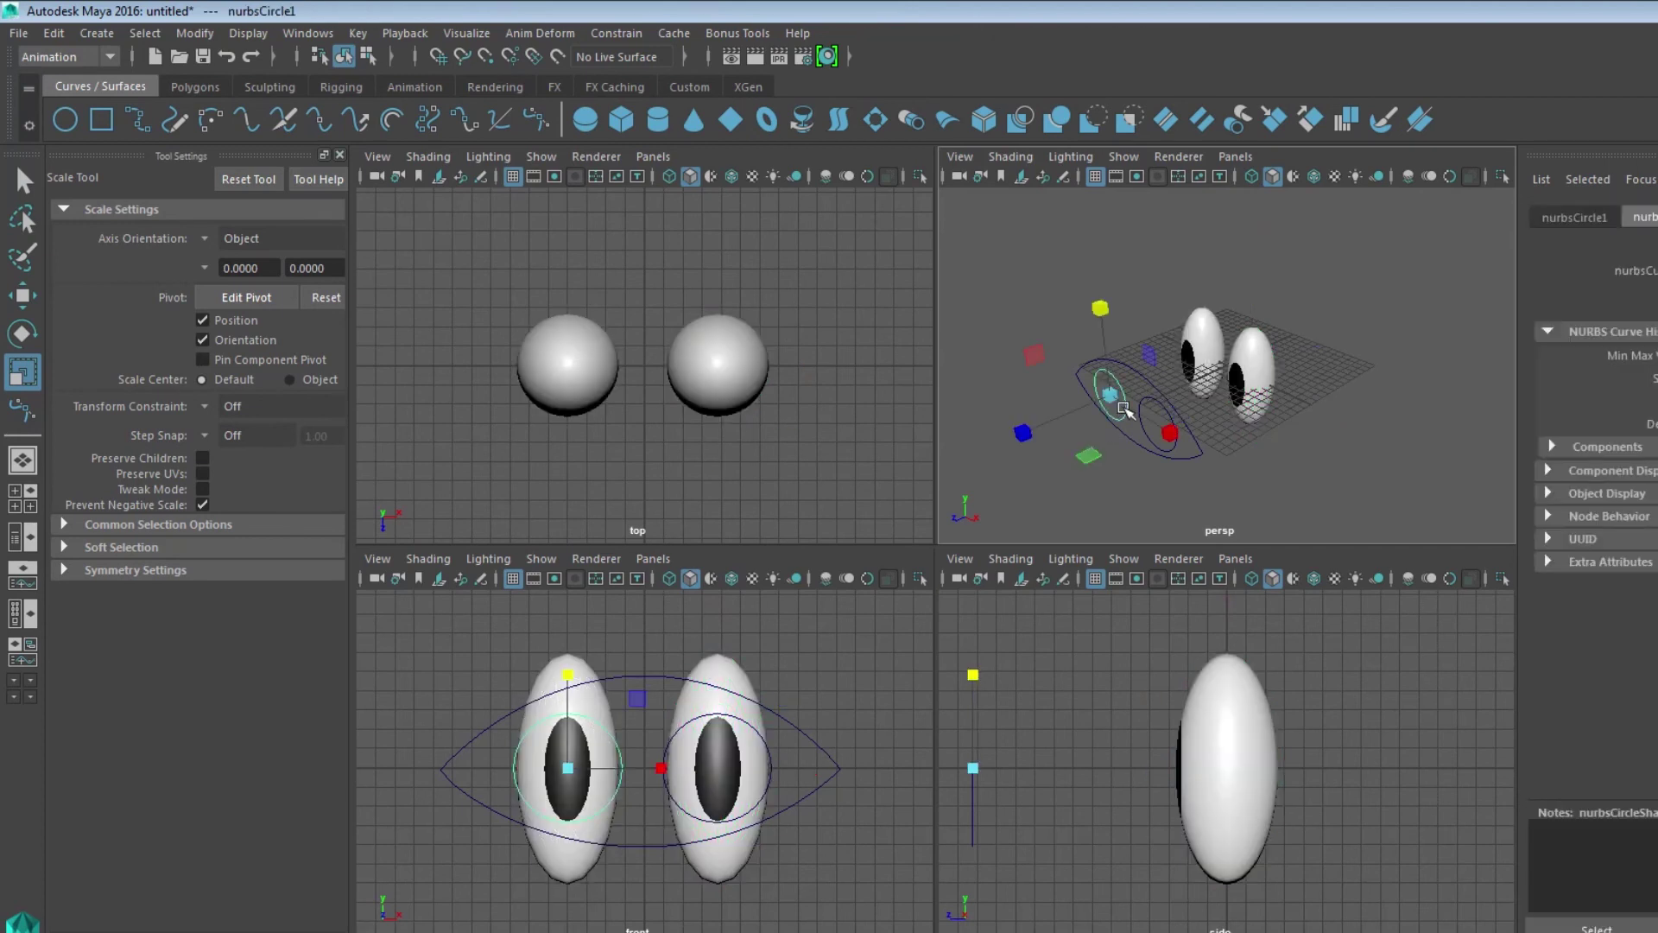
{"action": "left_click", "coordinate": [1119, 374]}
{"action": "left_click", "coordinate": [22, 295]}
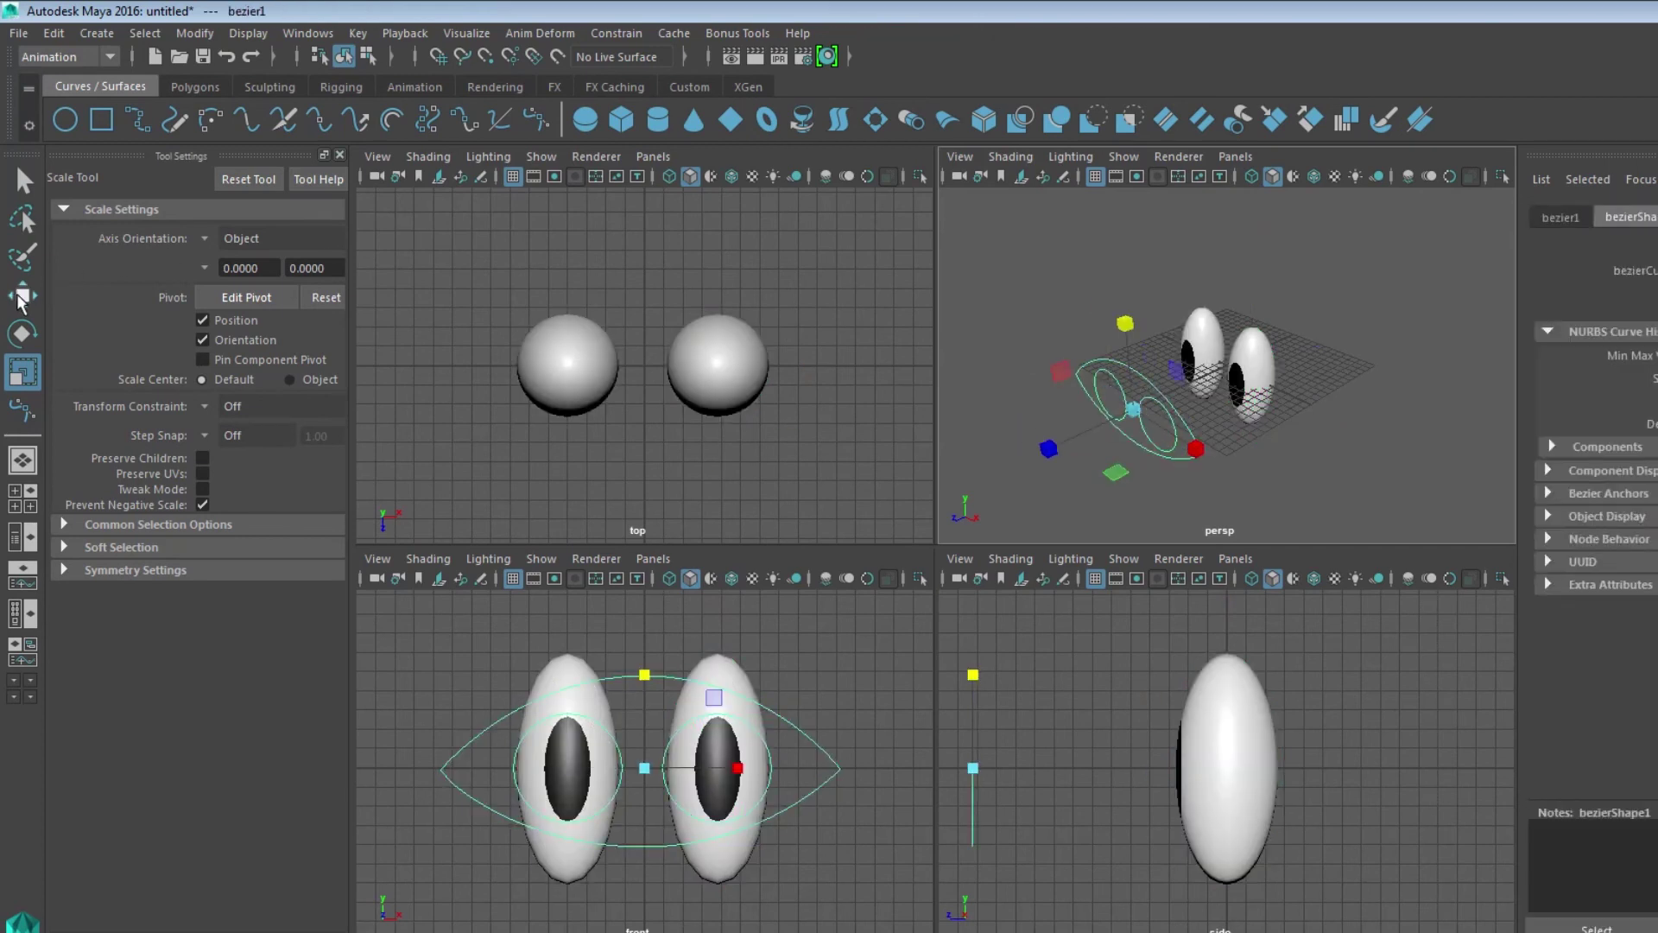
{"action": "left_click_drag", "start_coordinate": [1183, 455], "coordinate": [1228, 427]}
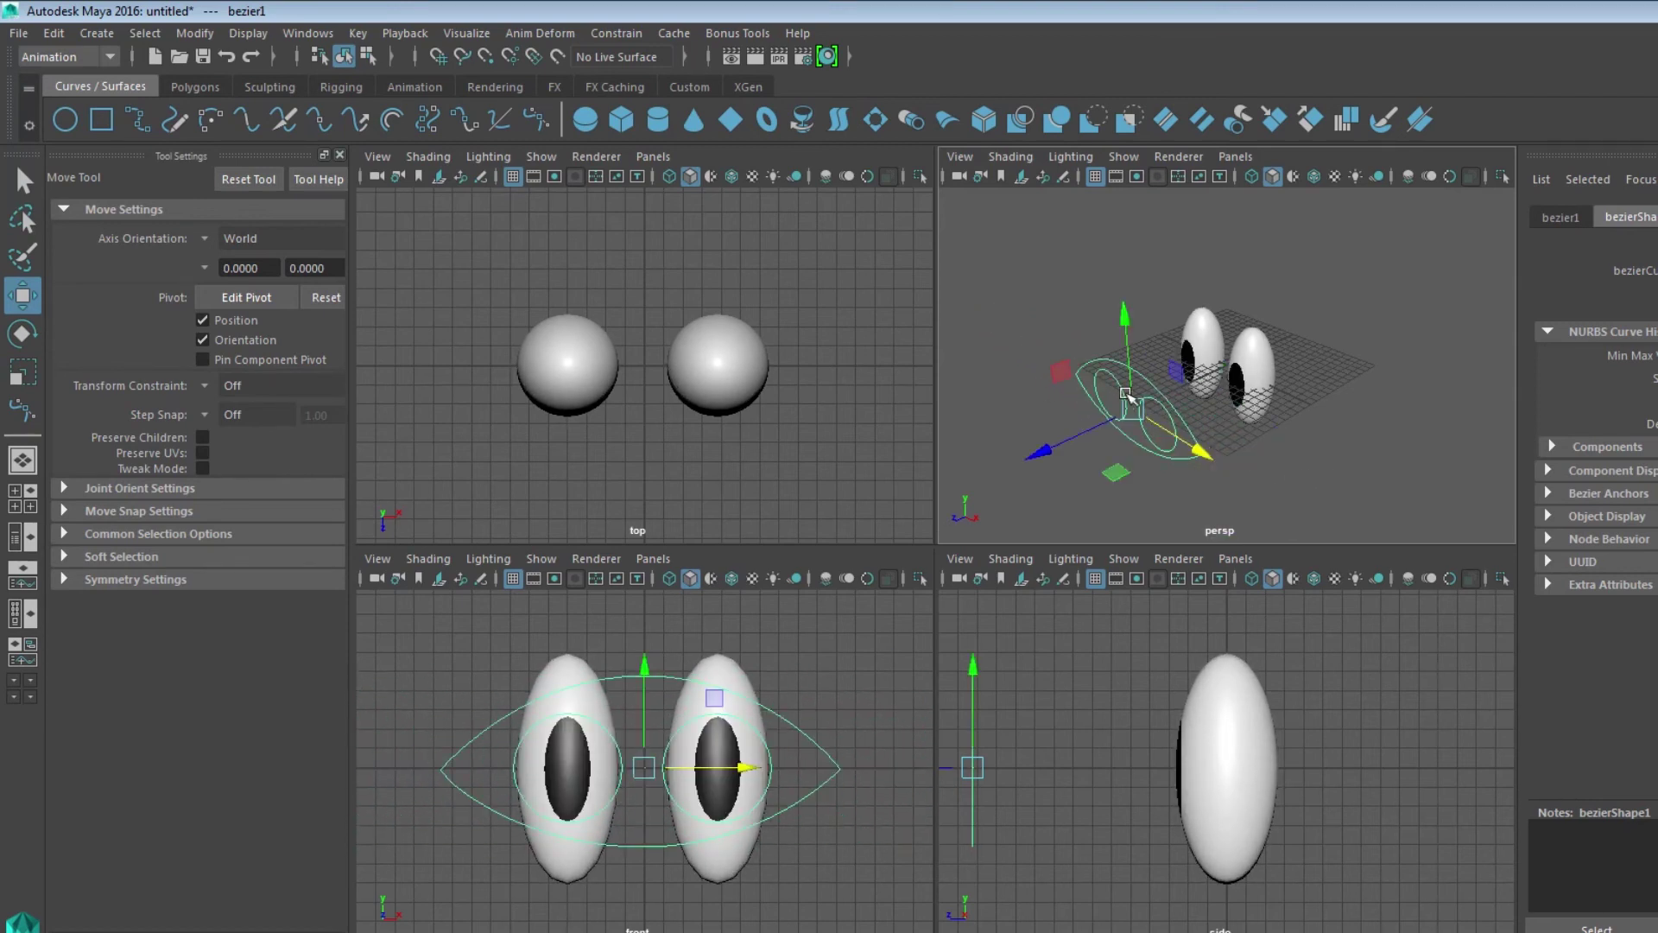
{"action": "left_click_drag", "start_coordinate": [1129, 354], "coordinate": [1065, 415]}
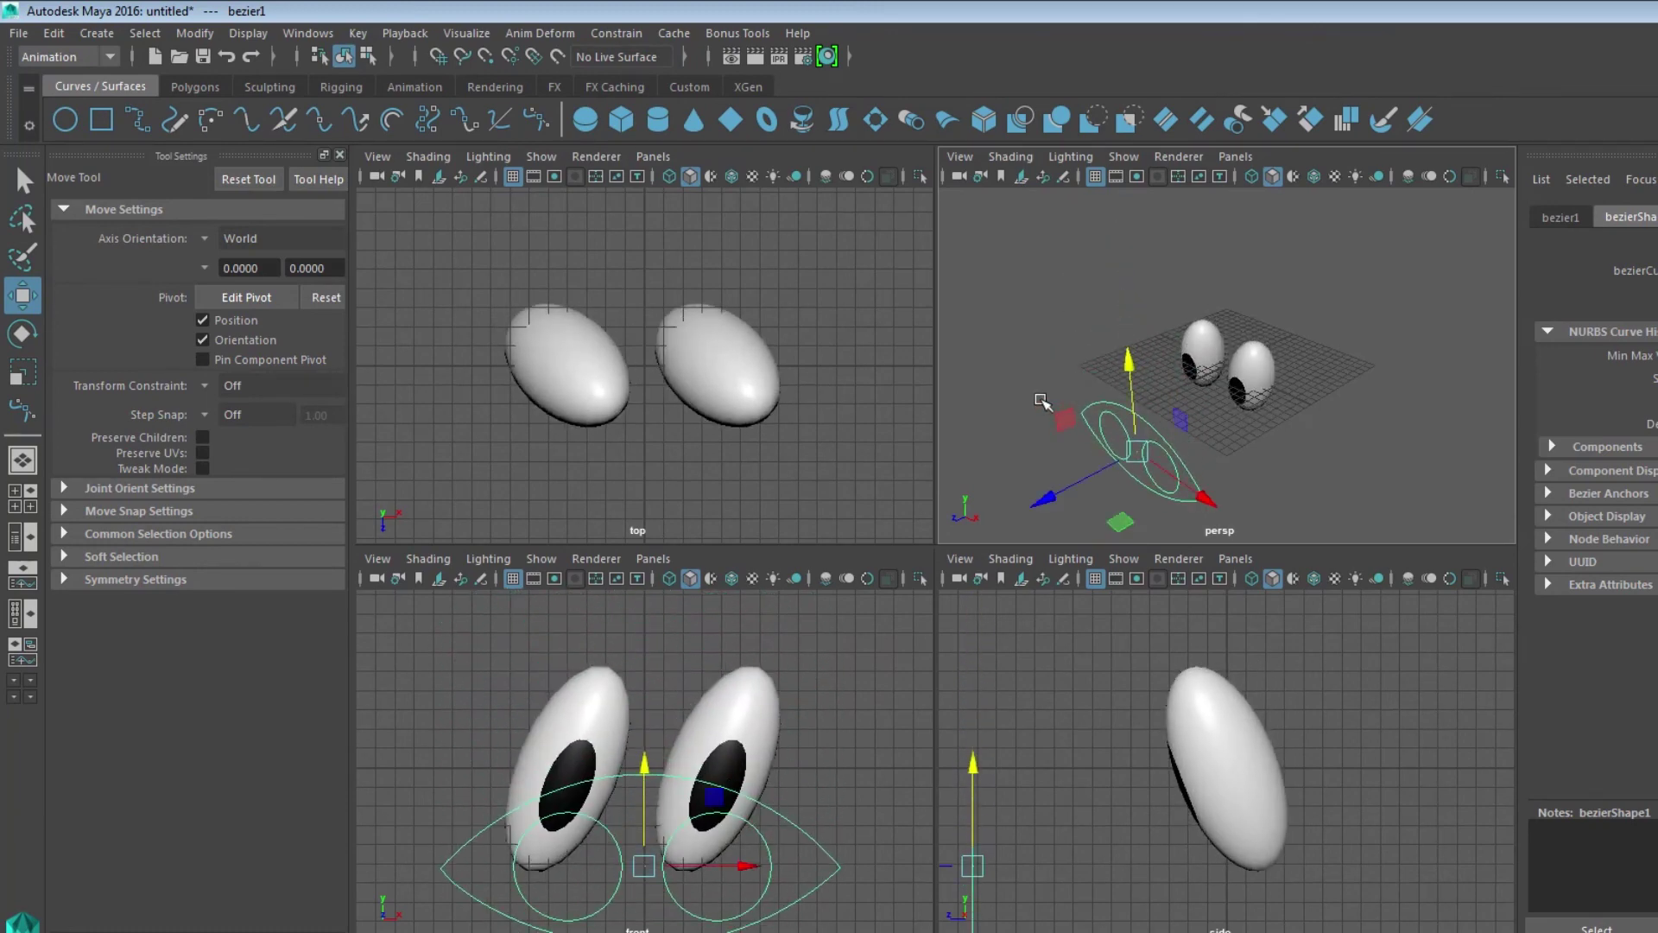
{"action": "key", "text": "ctrl+z"}
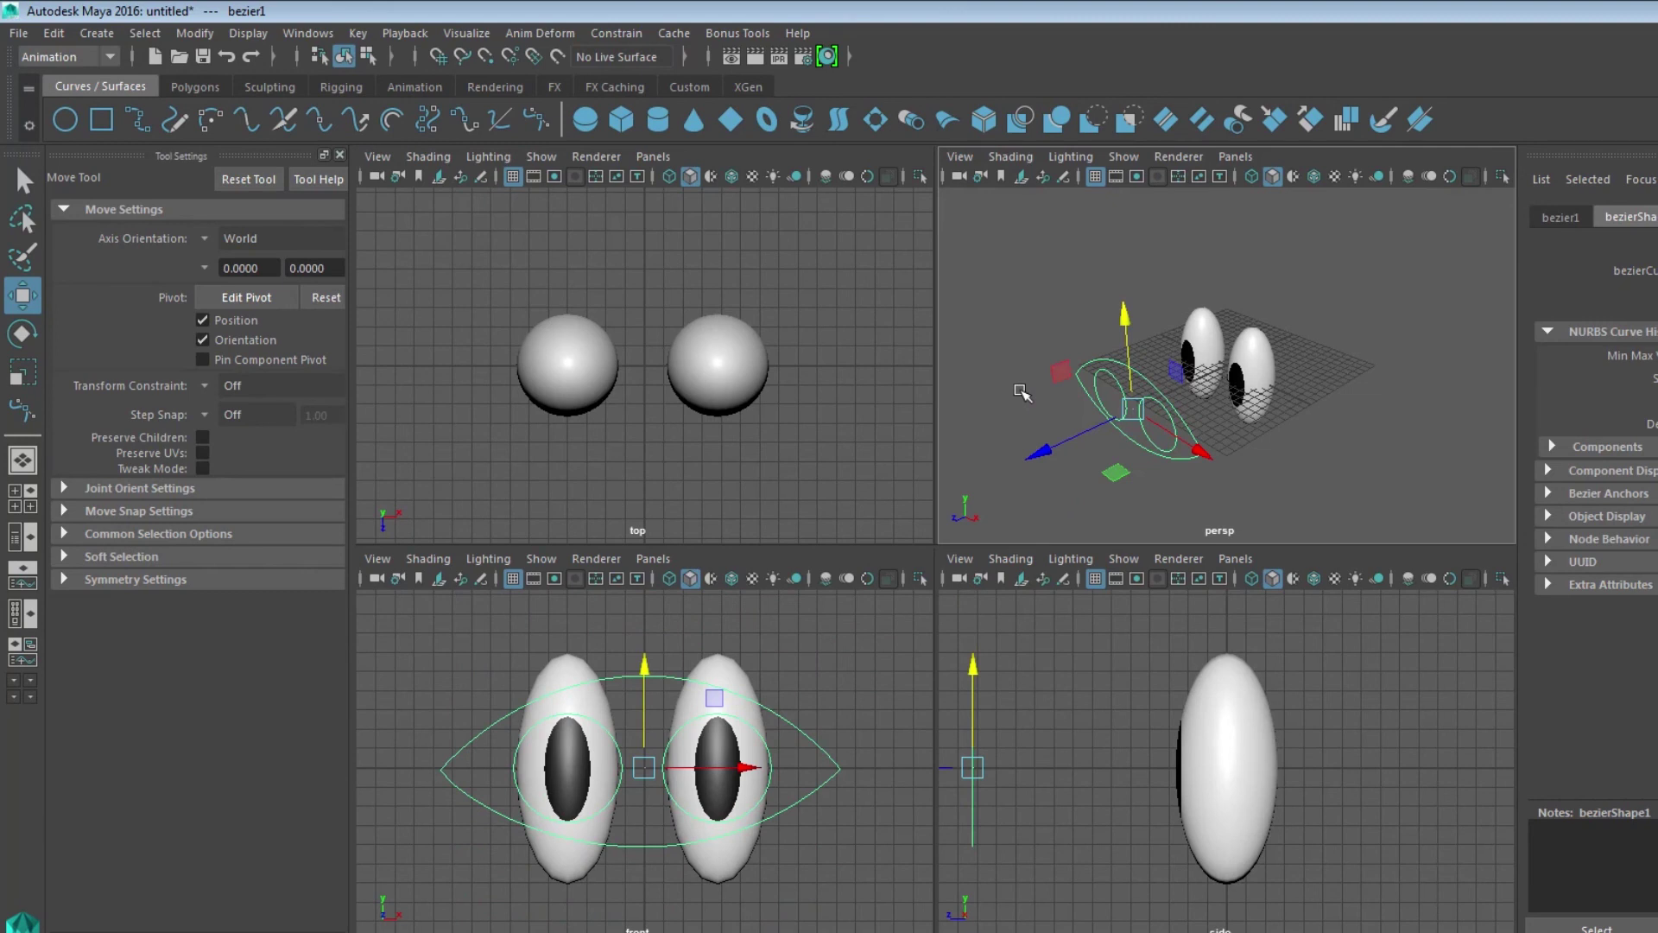